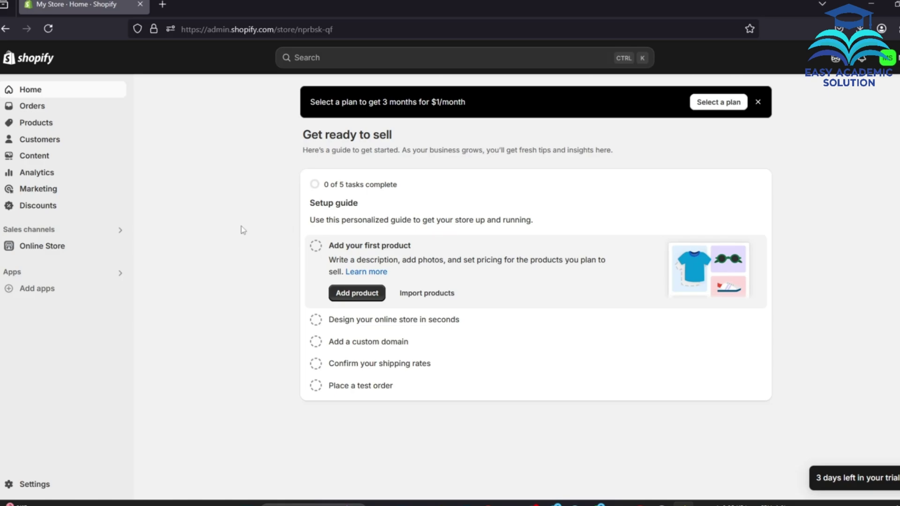
Step: Open the Themes page of the Online Store and look over the current theme
{"action": "left_click", "coordinate": [49, 247]}
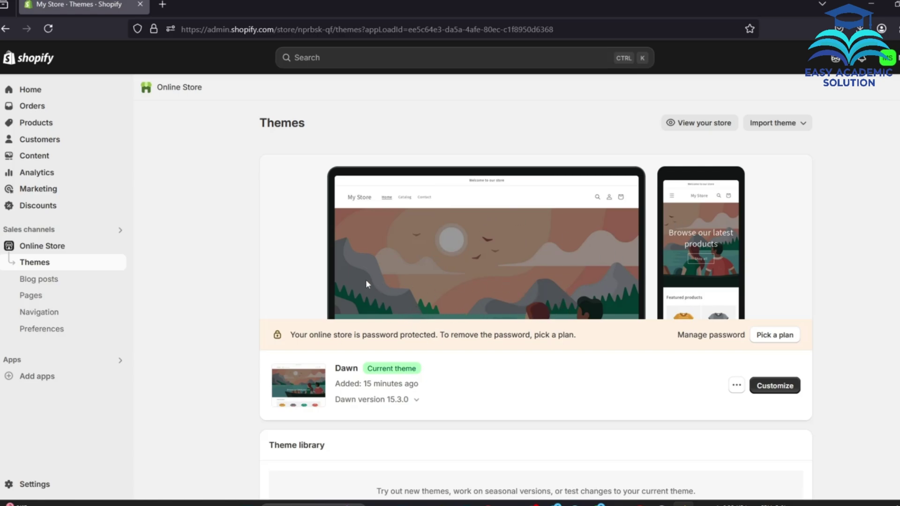
{"action": "scroll", "coordinate": [514, 244], "scroll_direction": "down", "scroll_amount": 1}
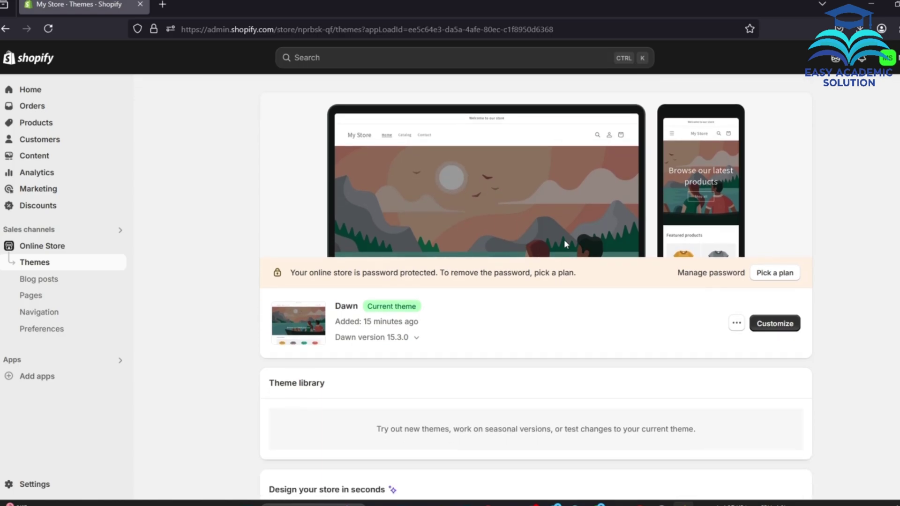
{"action": "scroll", "coordinate": [564, 240], "scroll_direction": "up", "scroll_amount": 1}
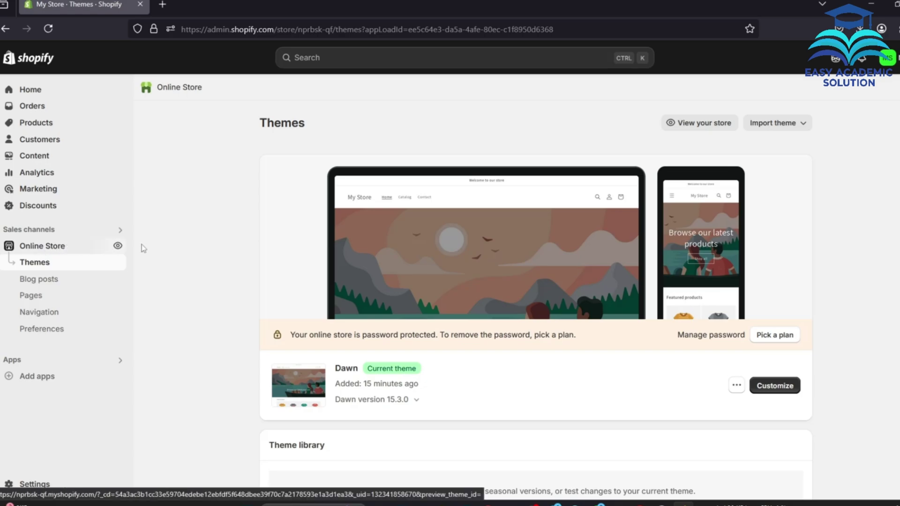
Step: Preview the live storefront's home page down to the featured products and close the preview
{"action": "left_click", "coordinate": [118, 246]}
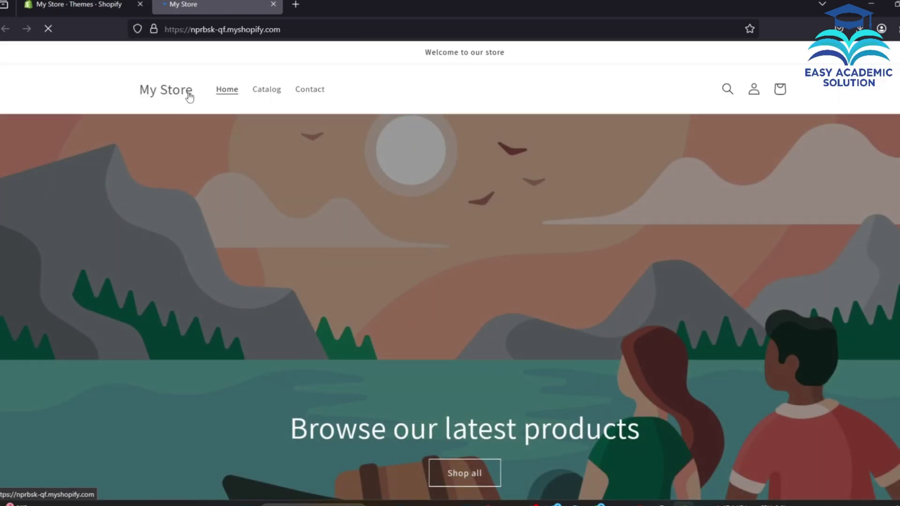
{"action": "scroll", "coordinate": [637, 252], "scroll_direction": "down", "scroll_amount": 4}
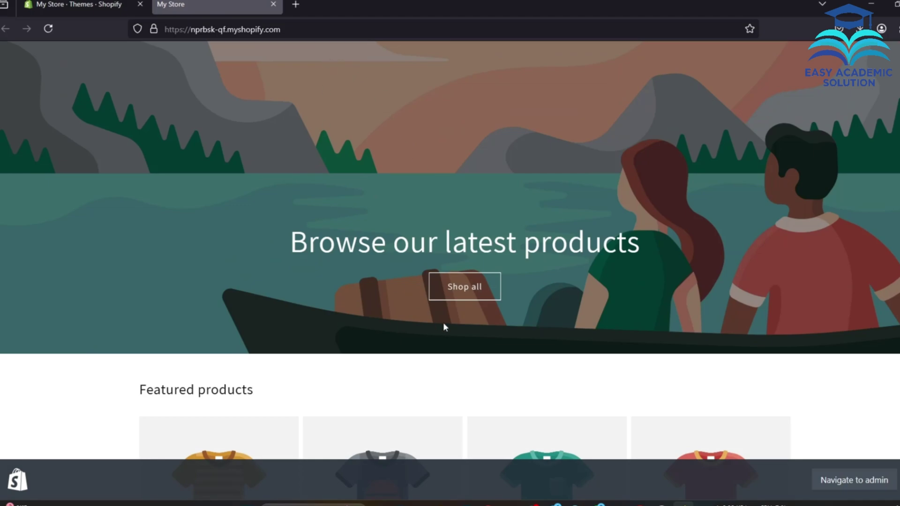
{"action": "scroll", "coordinate": [445, 327], "scroll_direction": "down", "scroll_amount": 5}
{"action": "scroll", "coordinate": [543, 331], "scroll_direction": "up", "scroll_amount": 9}
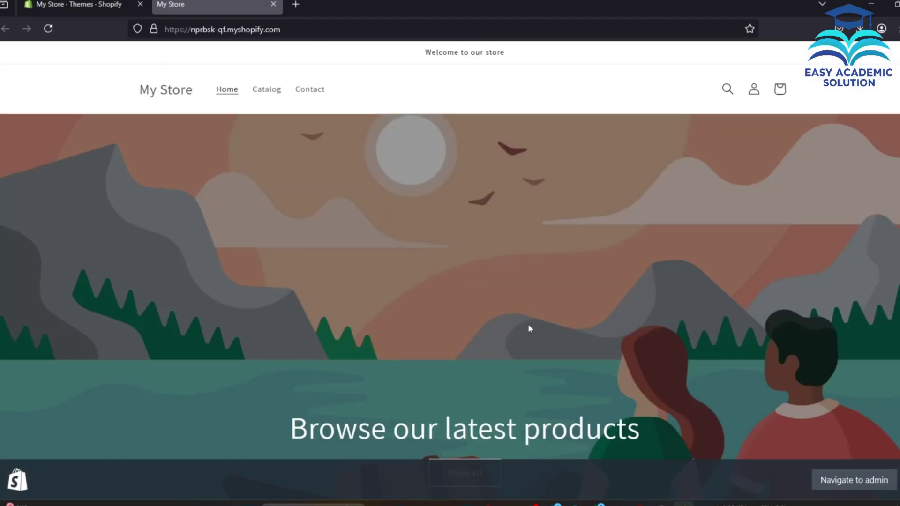
{"action": "left_click", "coordinate": [273, 5]}
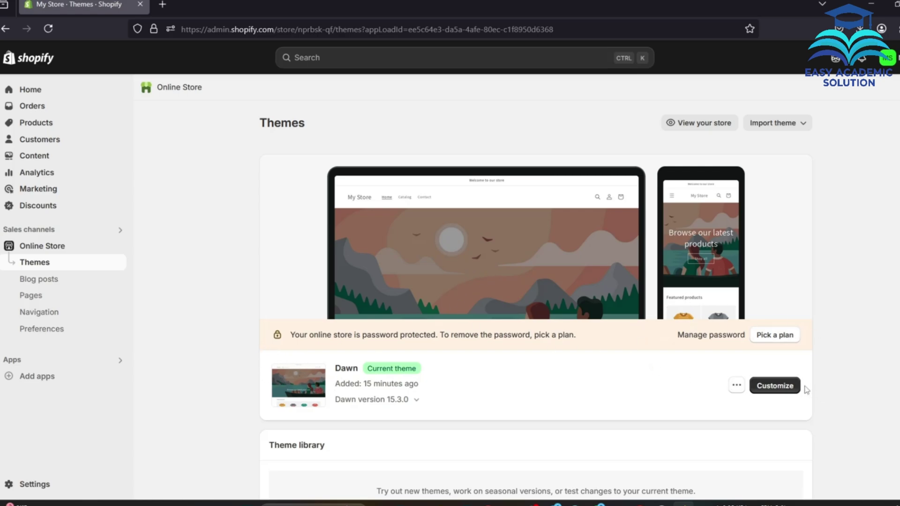
Step: Open the Dawn theme for customization and view the home page's image banner settings
{"action": "left_click", "coordinate": [776, 387]}
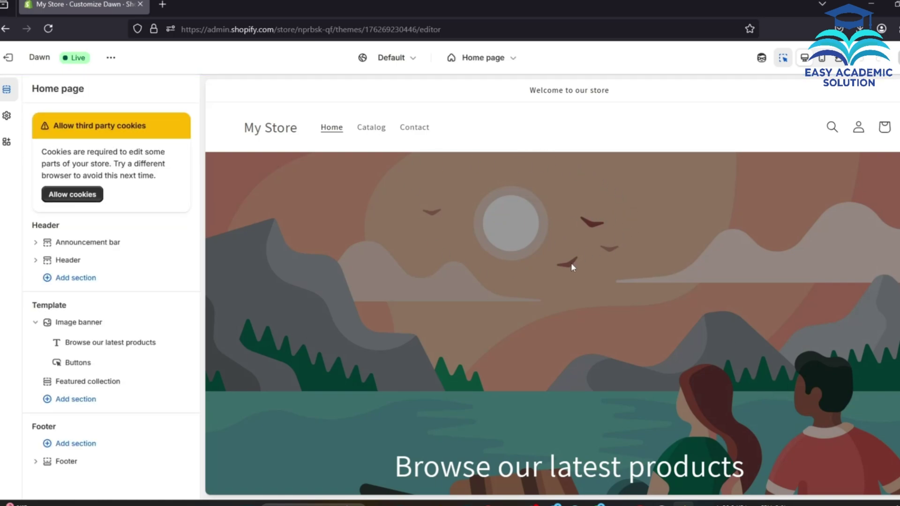
{"action": "scroll", "coordinate": [595, 323], "scroll_direction": "down", "scroll_amount": 3}
{"action": "left_click", "coordinate": [586, 303]}
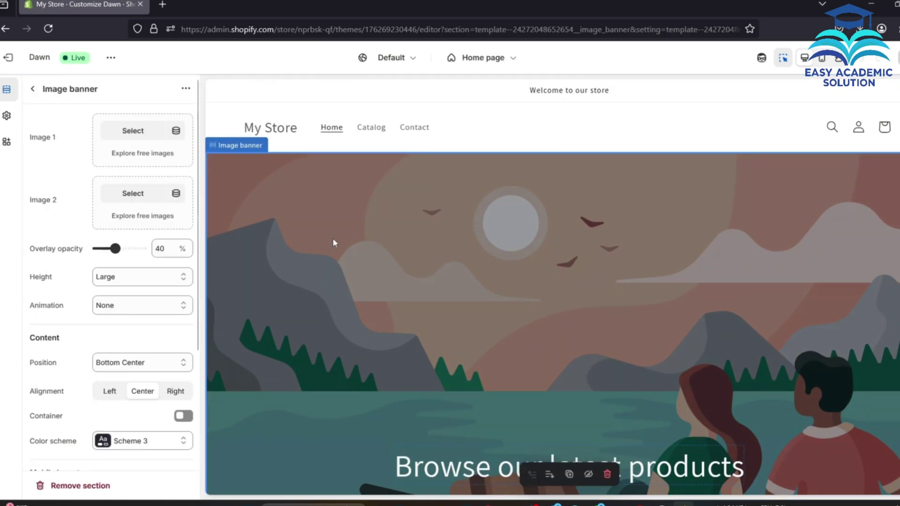
{"action": "left_click", "coordinate": [32, 89]}
Step: Set the announcement bar text to "Welcome to This Online Shop", save the change and return to the section list
{"action": "left_click", "coordinate": [640, 96]}
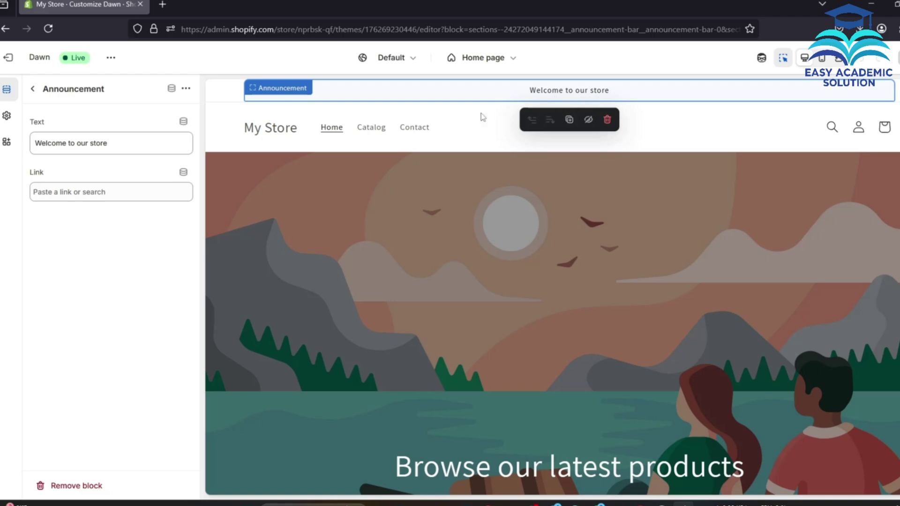
{"action": "left_click_drag", "start_coordinate": [127, 147], "coordinate": [45, 150]}
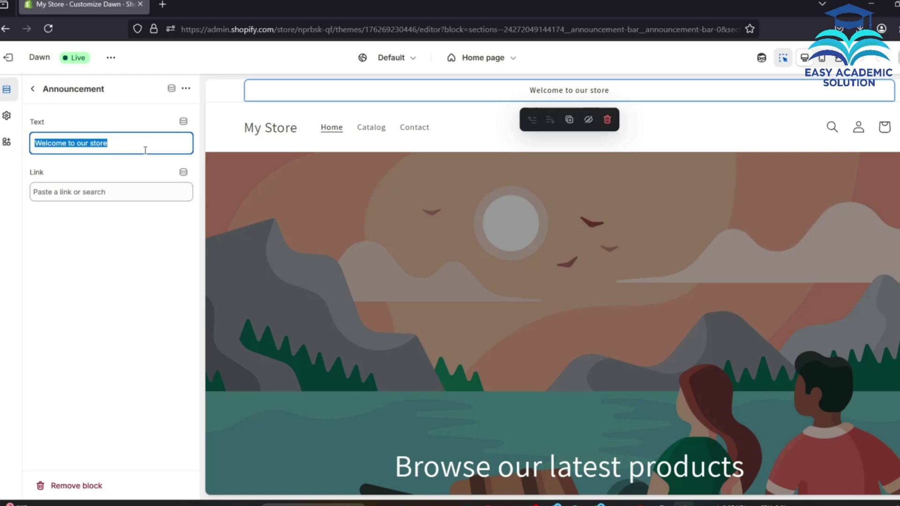
{"action": "type", "text": "Wel"}
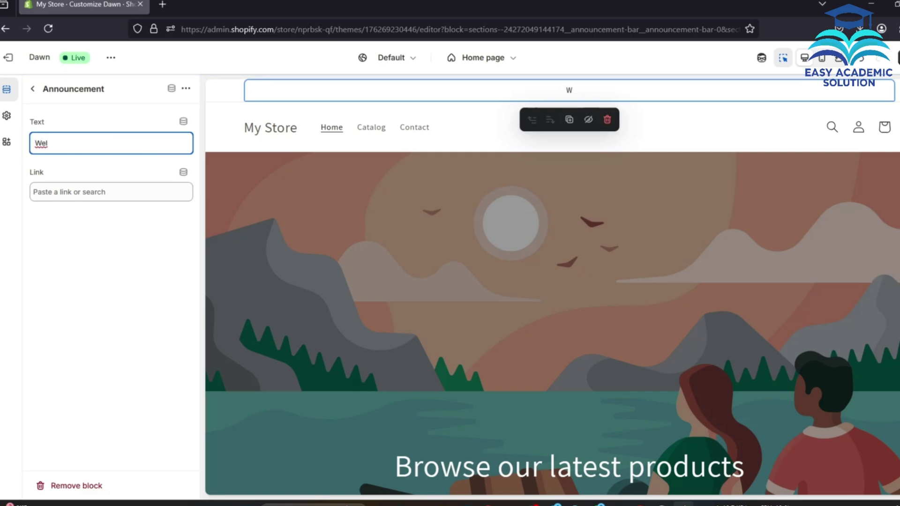
{"action": "type", "text": "come to This On"}
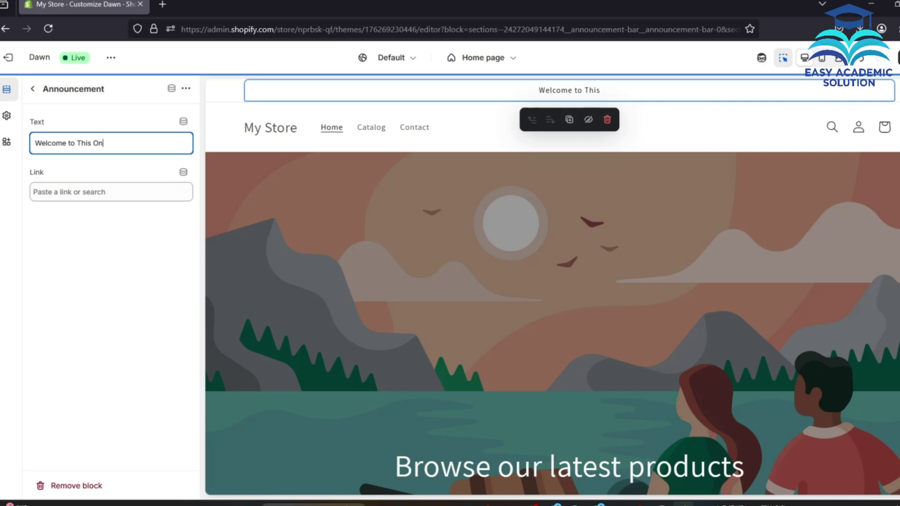
{"action": "type", "text": "line Shop"}
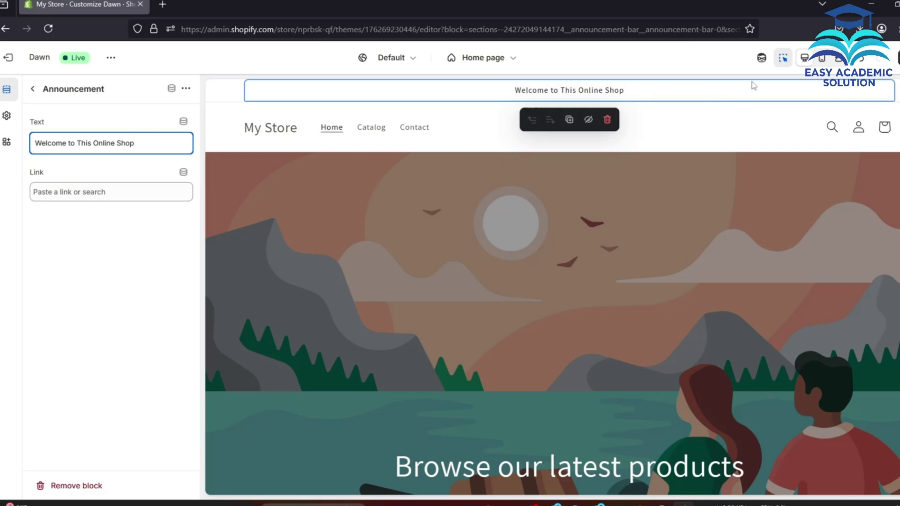
{"action": "left_click", "coordinate": [740, 99]}
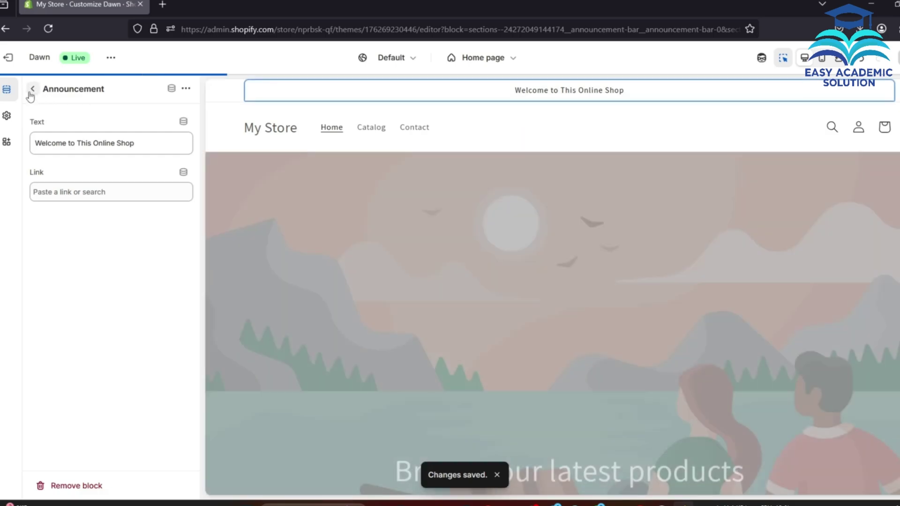
{"action": "left_click", "coordinate": [32, 89]}
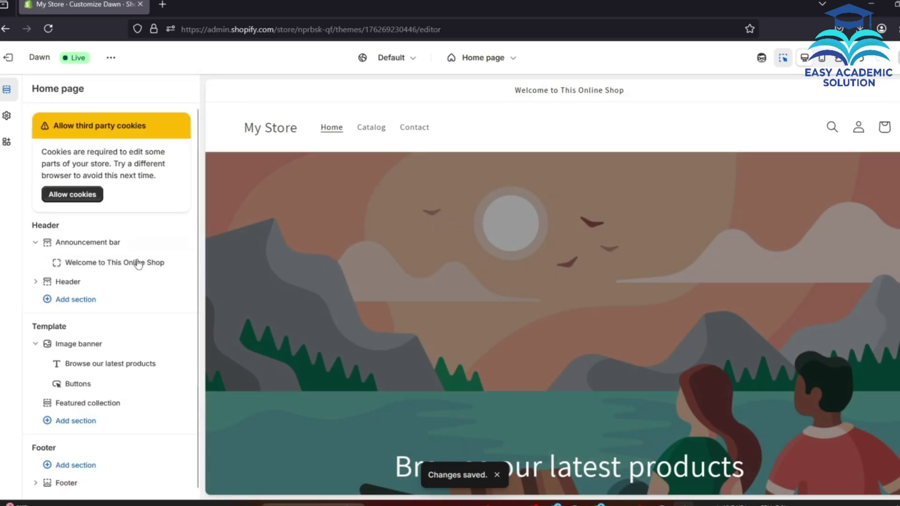
Step: Examine the image banner section in the home page preview along with its image, height and content settings
{"action": "left_click", "coordinate": [412, 201]}
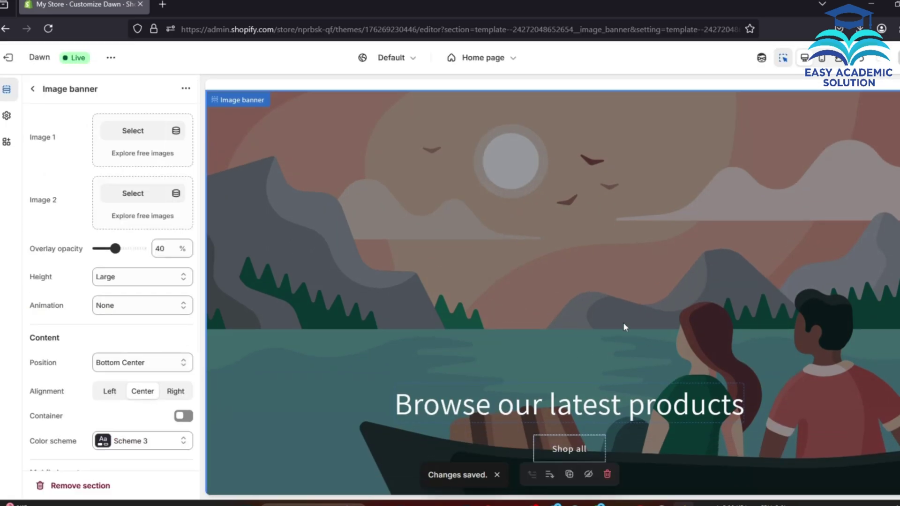
{"action": "scroll", "coordinate": [623, 327], "scroll_direction": "up", "scroll_amount": 1}
{"action": "scroll", "coordinate": [636, 375], "scroll_direction": "down", "scroll_amount": 2}
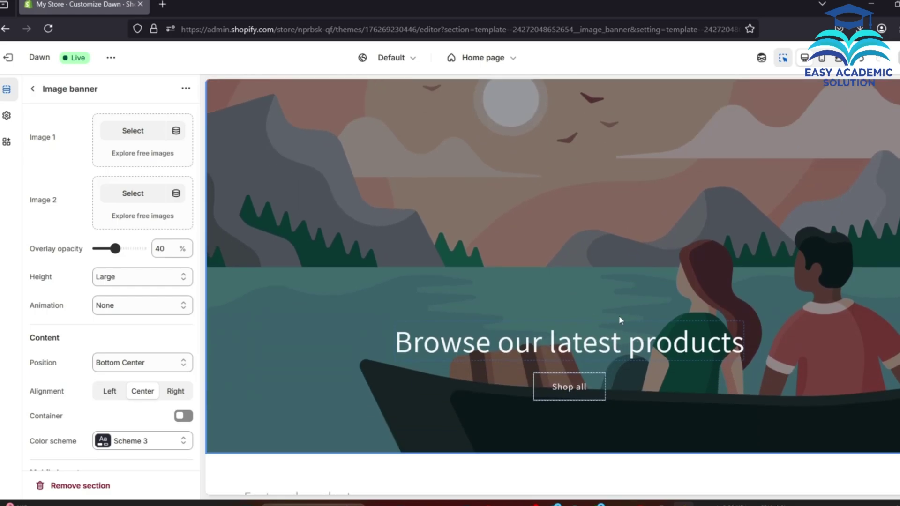
{"action": "left_click", "coordinate": [33, 91]}
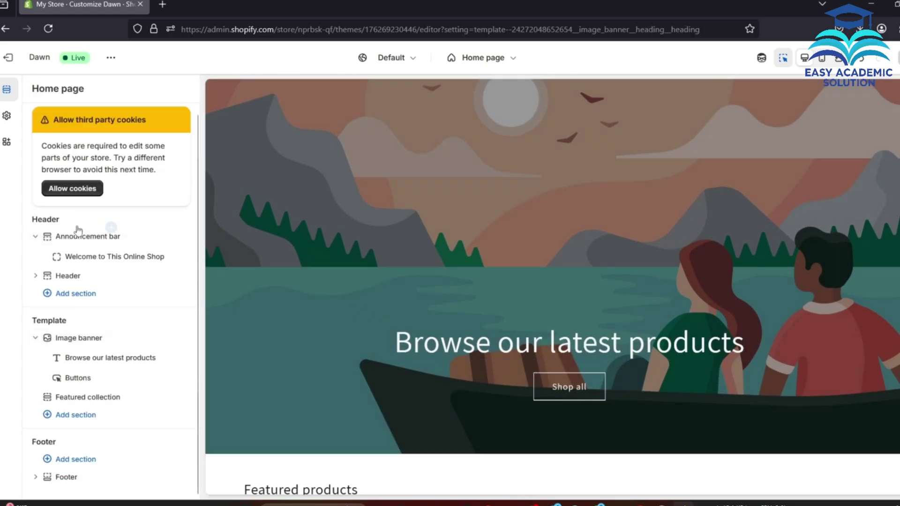
{"action": "left_click", "coordinate": [111, 227]}
{"action": "left_click", "coordinate": [595, 267]}
{"action": "scroll", "coordinate": [595, 264], "scroll_direction": "up", "scroll_amount": 2}
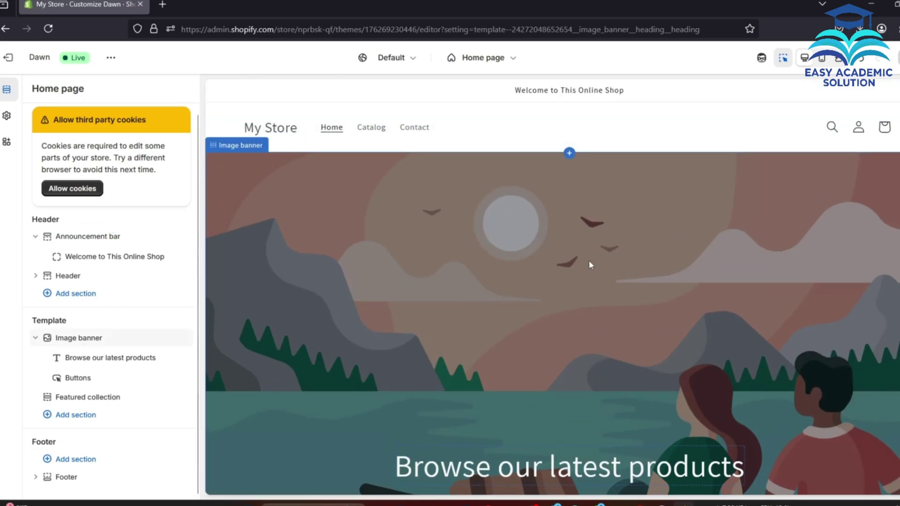
Step: Examine the settings of the header, featured collection and footer sections on the home page
{"action": "left_click", "coordinate": [450, 129]}
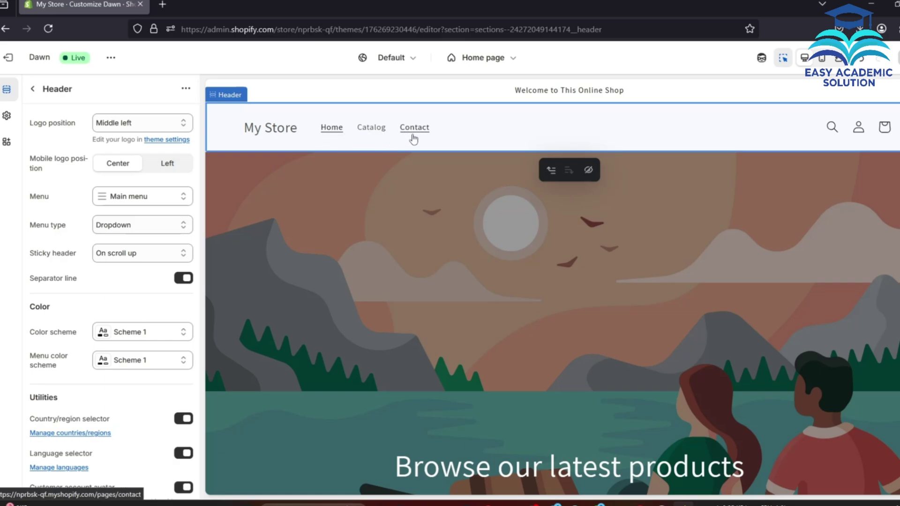
{"action": "left_click", "coordinate": [32, 89]}
{"action": "scroll", "coordinate": [365, 239], "scroll_direction": "down", "scroll_amount": 3}
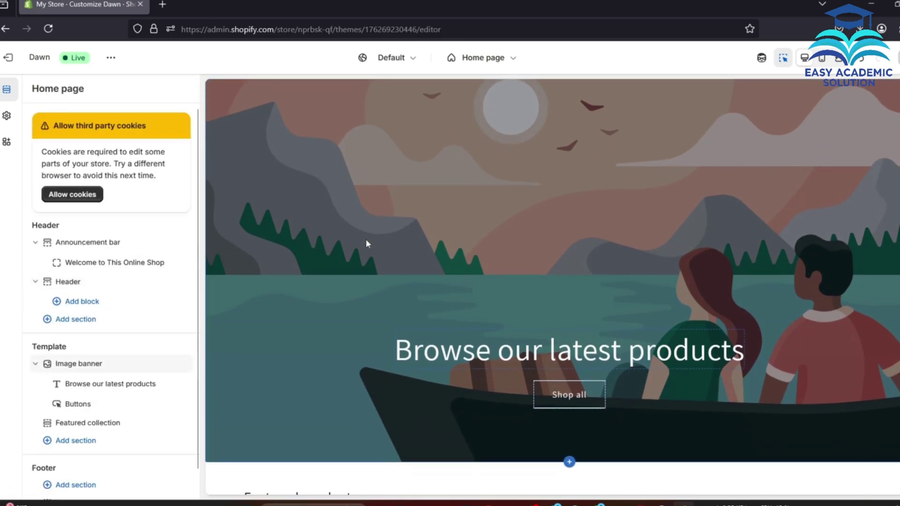
{"action": "scroll", "coordinate": [365, 239], "scroll_direction": "down", "scroll_amount": 5}
{"action": "left_click", "coordinate": [358, 249]}
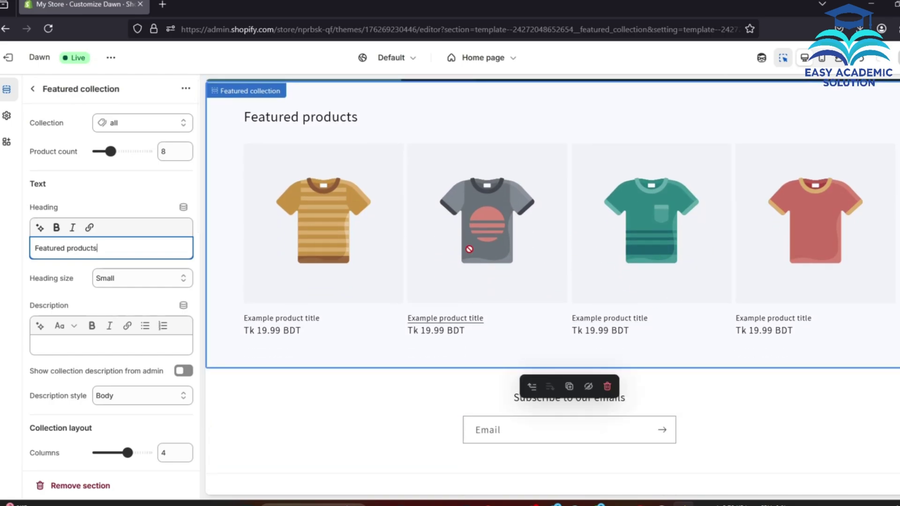
{"action": "scroll", "coordinate": [488, 281], "scroll_direction": "down", "scroll_amount": 1}
{"action": "left_click", "coordinate": [33, 89]}
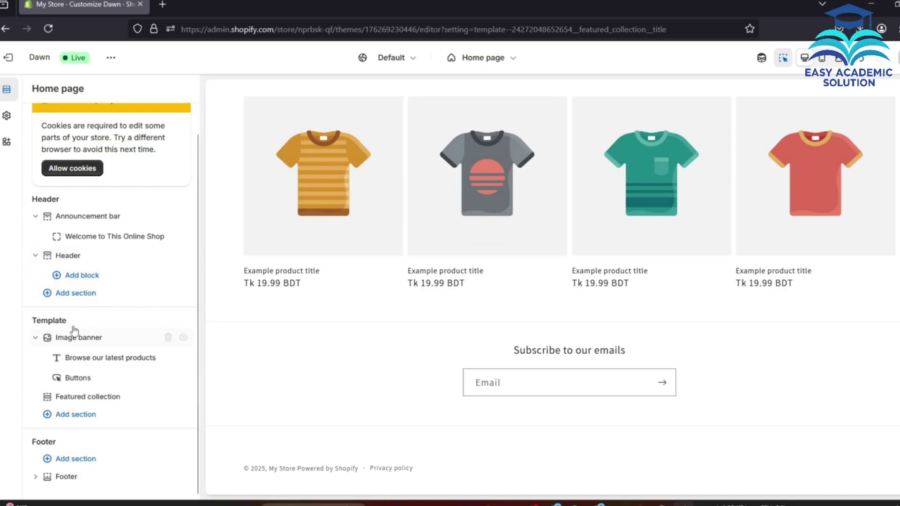
{"action": "left_click", "coordinate": [342, 361]}
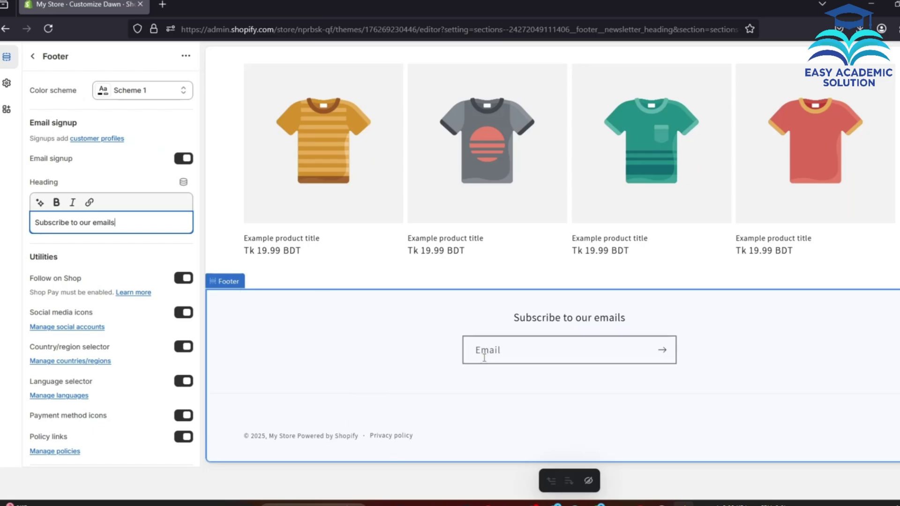
{"action": "scroll", "coordinate": [516, 384], "scroll_direction": "up", "scroll_amount": 10}
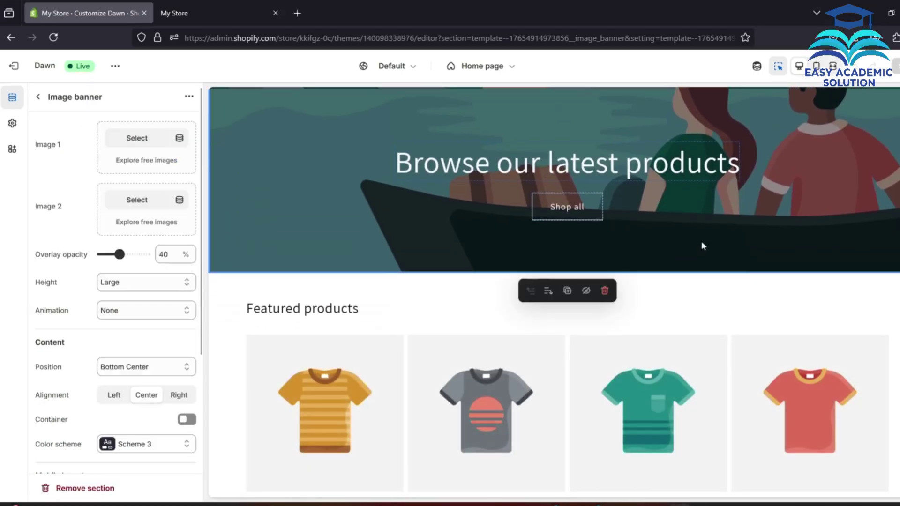
Step: Compare the image banner and featured collection sections by selecting each in the home page preview
{"action": "left_click", "coordinate": [37, 102]}
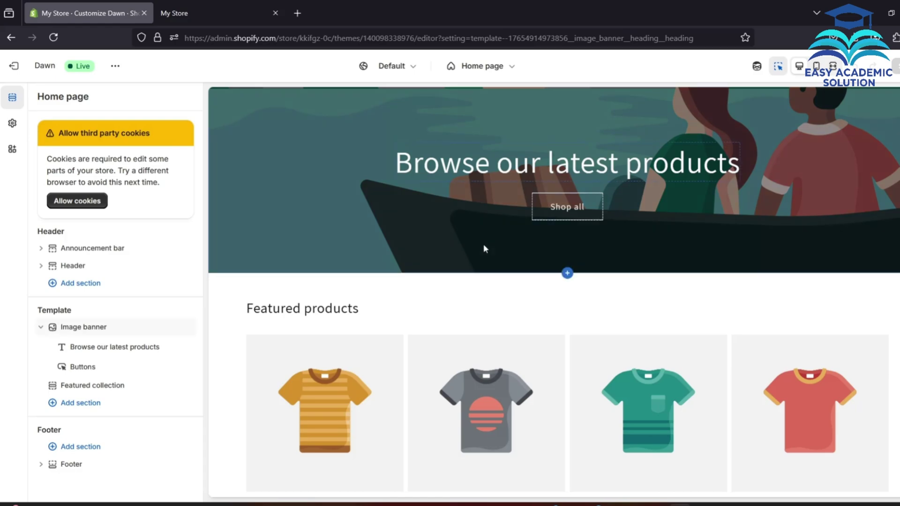
{"action": "left_click", "coordinate": [482, 244]}
{"action": "left_click", "coordinate": [656, 287]}
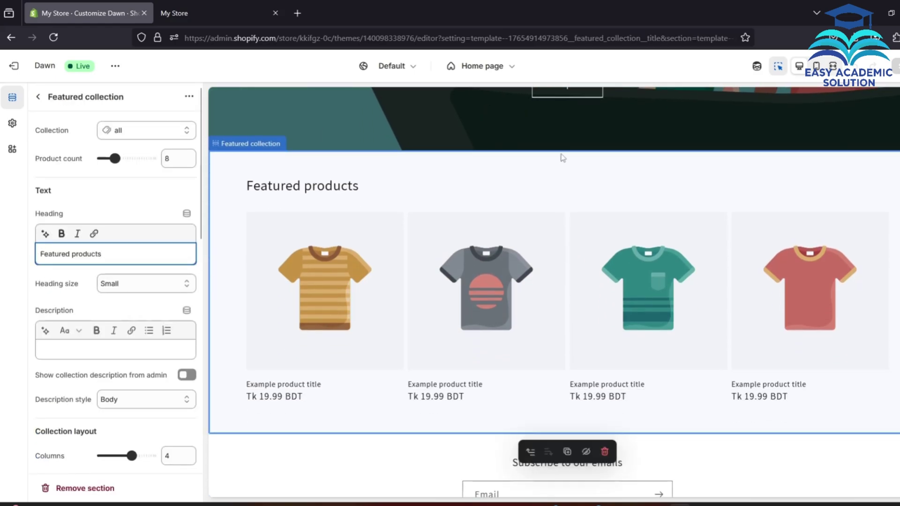
{"action": "scroll", "coordinate": [564, 243], "scroll_direction": "up", "scroll_amount": 3}
{"action": "left_click", "coordinate": [566, 253]}
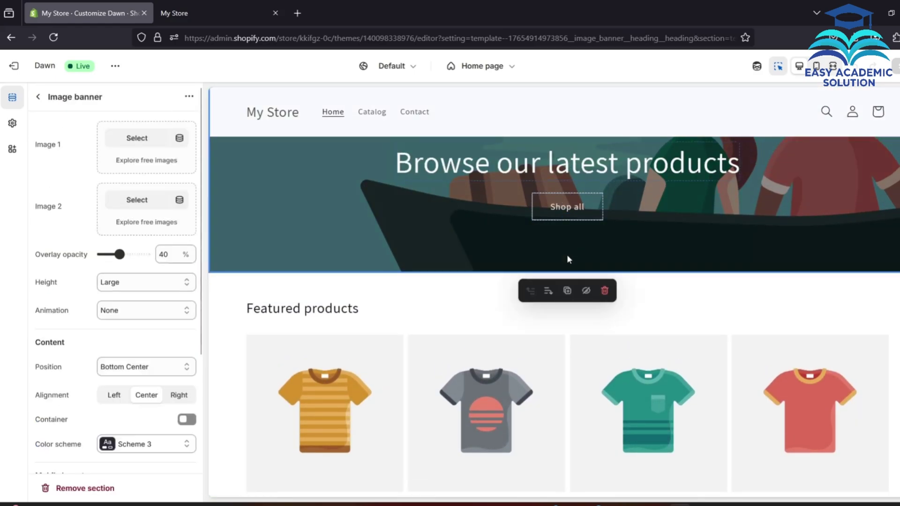
{"action": "left_click", "coordinate": [368, 291]}
{"action": "left_click", "coordinate": [361, 139]}
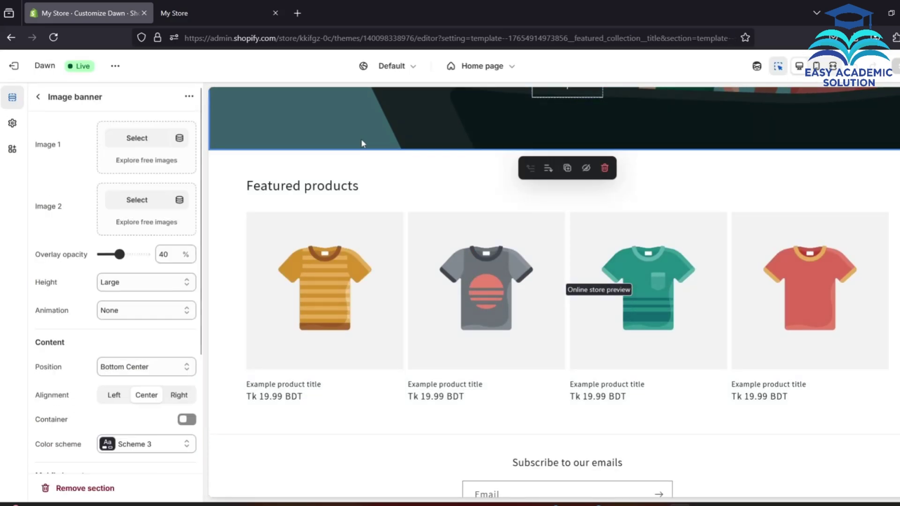
{"action": "left_click", "coordinate": [439, 167]}
Step: Add a Rich text section between the image banner and the featured collection
{"action": "mouse_move", "coordinate": [567, 159]}
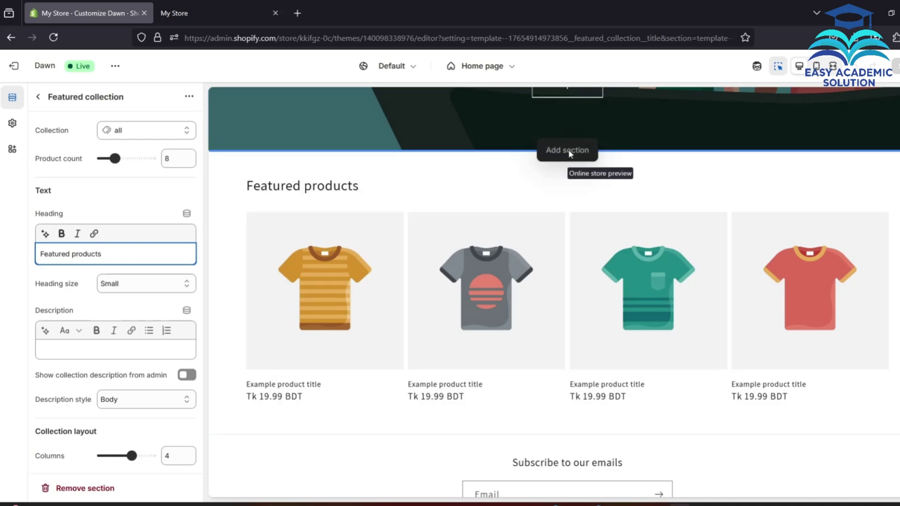
{"action": "left_click", "coordinate": [567, 150]}
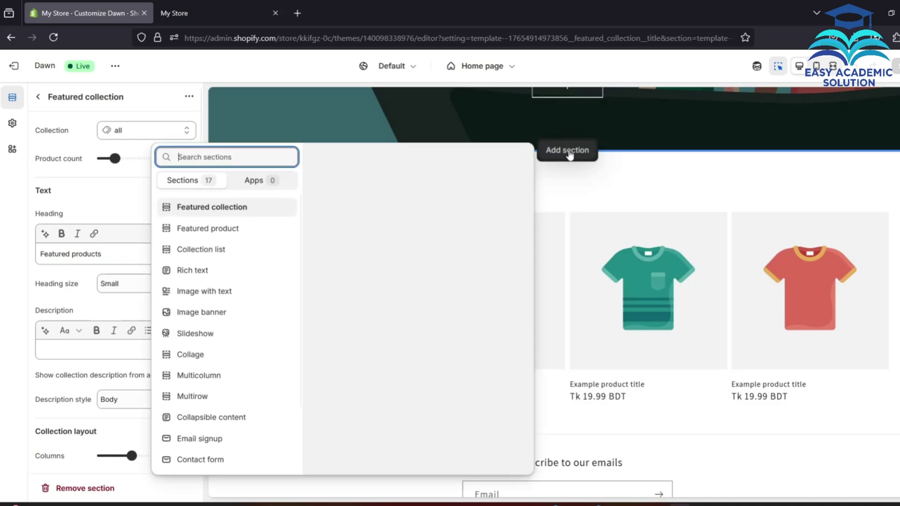
{"action": "left_click", "coordinate": [216, 276]}
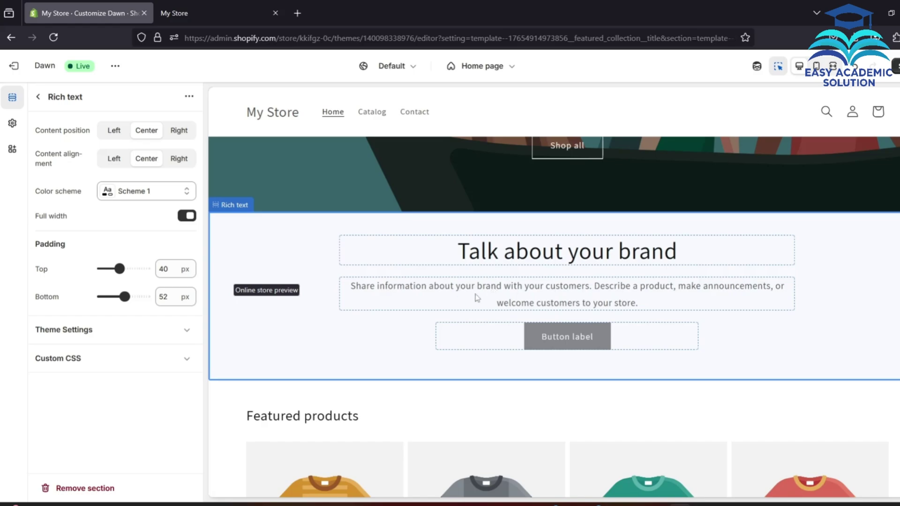
Step: Move the Rich text section below the featured collection and back to its place under the image banner
{"action": "left_click", "coordinate": [38, 97]}
{"action": "left_click_drag", "start_coordinate": [54, 323], "coordinate": [66, 399]}
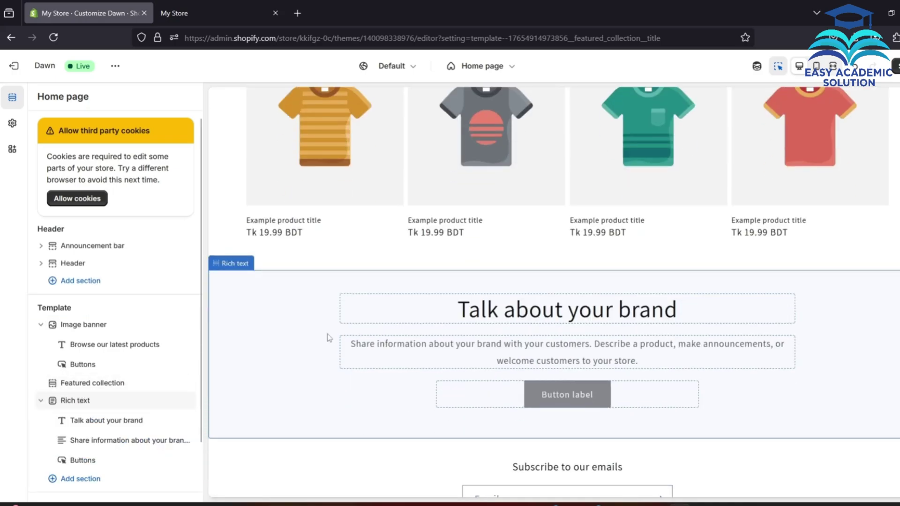
{"action": "left_click_drag", "start_coordinate": [68, 408], "coordinate": [71, 379]}
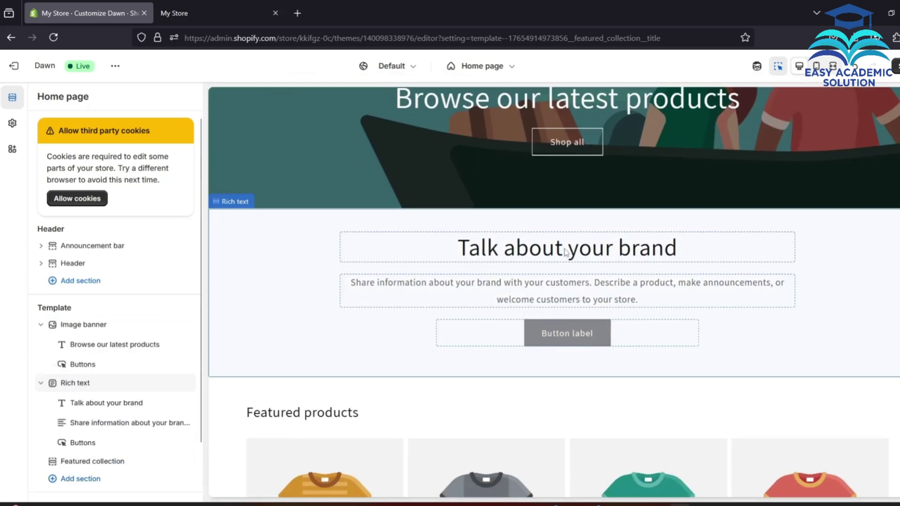
Step: Replace the Rich text section's heading with "This is my personal shop business"
{"action": "left_click", "coordinate": [565, 251]}
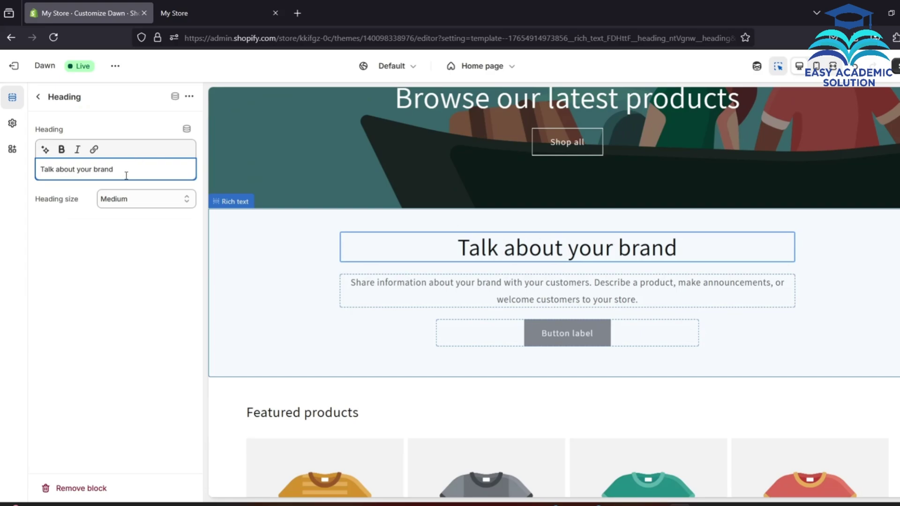
{"action": "key", "text": "BackSpace"}
{"action": "key", "text": "BackSpace"}
{"action": "key", "text": "BackSpace"}
{"action": "key", "text": "BackSpace"}
{"action": "key", "text": "BackSpace"}
{"action": "key", "text": "BackSpace"}
{"action": "key", "text": "BackSpace"}
{"action": "key", "text": "BackSpace"}
{"action": "key", "text": "BackSpace"}
{"action": "key", "text": "BackSpace"}
{"action": "key", "text": "BackSpace"}
{"action": "key", "text": "BackSpace"}
{"action": "key", "text": "BackSpace"}
{"action": "key", "text": "BackSpace"}
{"action": "key", "text": "BackSpace"}
{"action": "key", "text": "BackSpace"}
{"action": "key", "text": "BackSpace"}
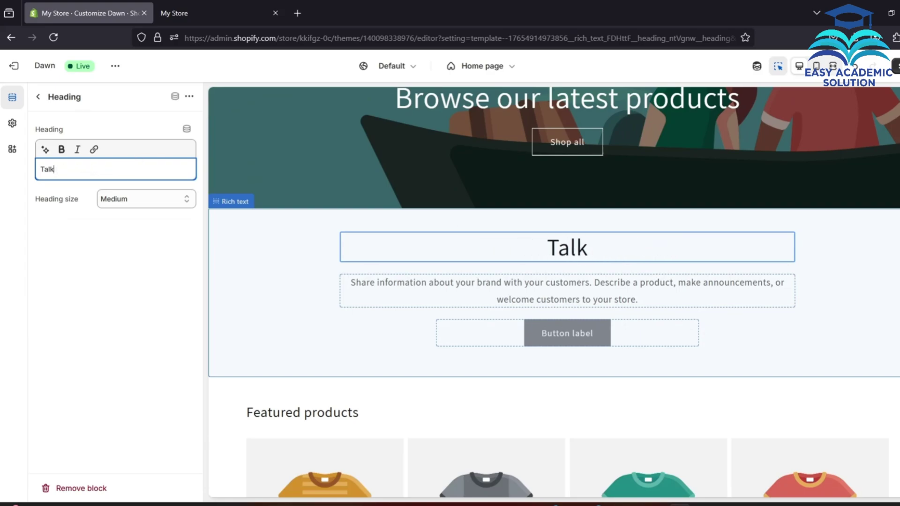
{"action": "key", "text": "BackSpace"}
{"action": "key", "text": "BackSpace"}
{"action": "key", "text": "BackSpace"}
{"action": "key", "text": "BackSpace"}
{"action": "type", "text": "rhis"}
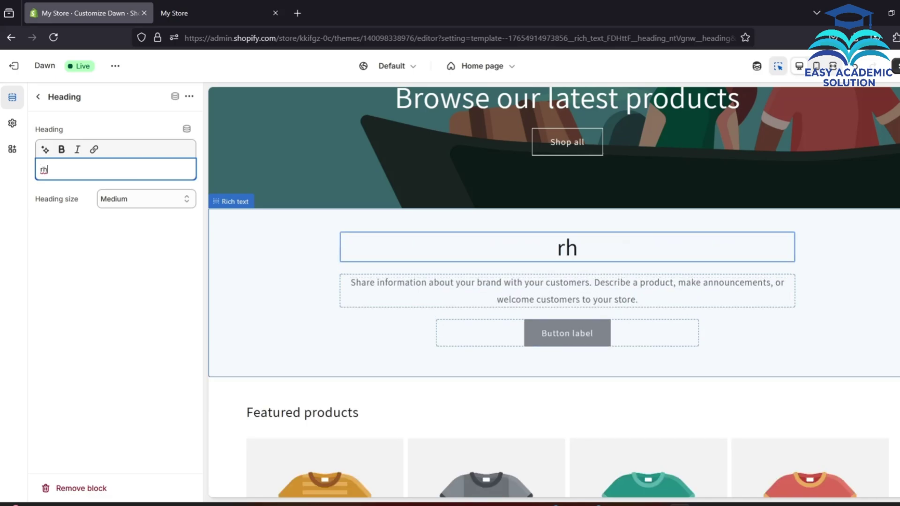
{"action": "key", "text": "BackSpace"}
{"action": "key", "text": "BackSpace"}
{"action": "key", "text": "BackSpace"}
{"action": "key", "text": "BackSpace"}
{"action": "key", "text": "BackSpace"}
{"action": "type", "text": "This "}
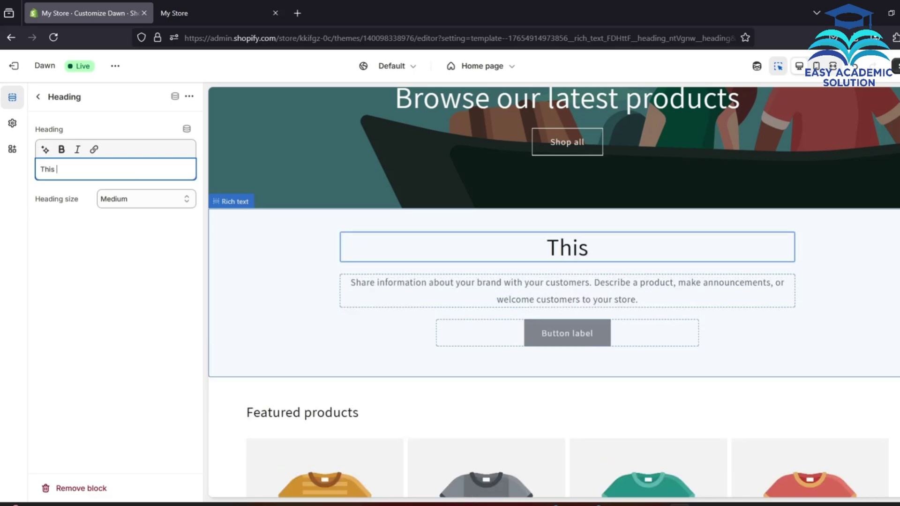
{"action": "type", "text": "is my "}
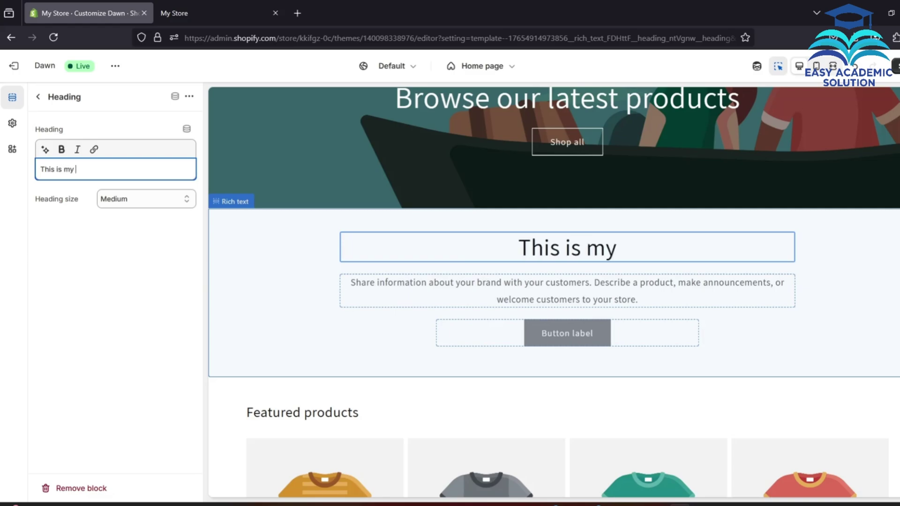
{"action": "type", "text": "personal"}
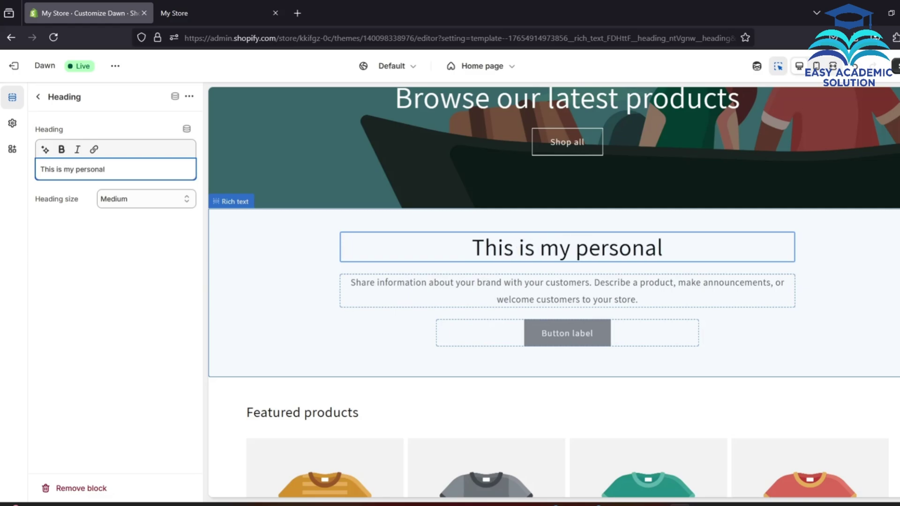
{"action": "type", "text": " shop b"}
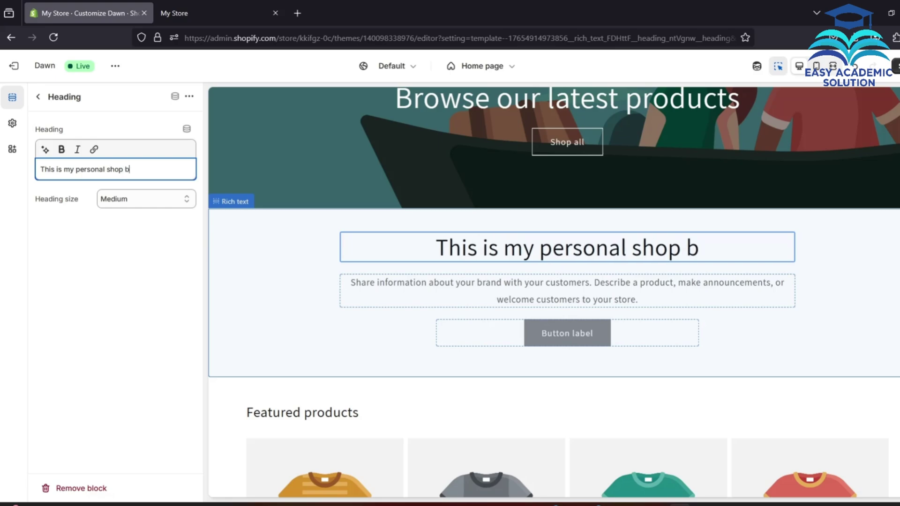
{"action": "type", "text": "usiness"}
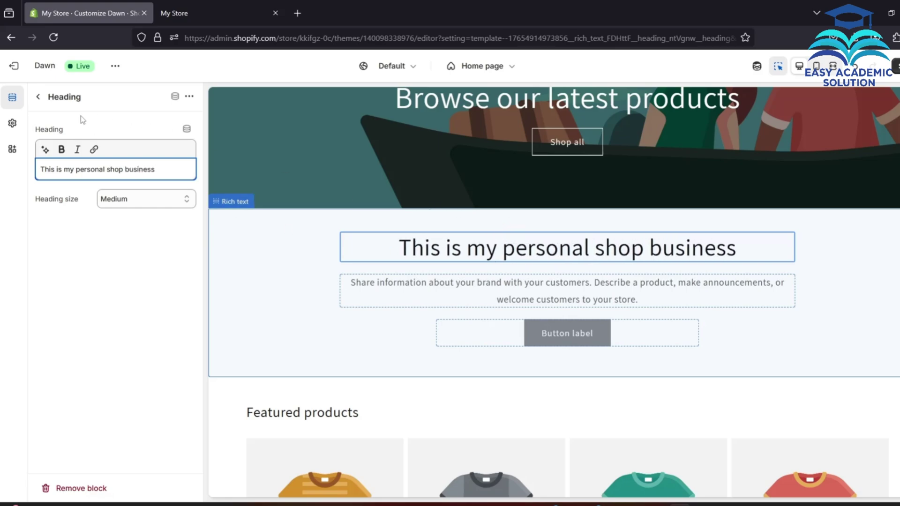
{"action": "left_click", "coordinate": [38, 96]}
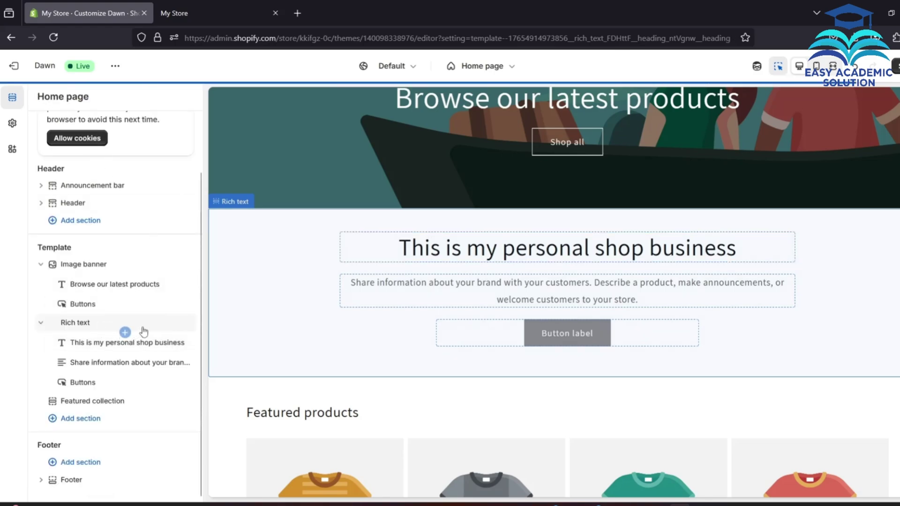
Step: Remove the Rich text section from the home page template
{"action": "mouse_move", "coordinate": [143, 328]}
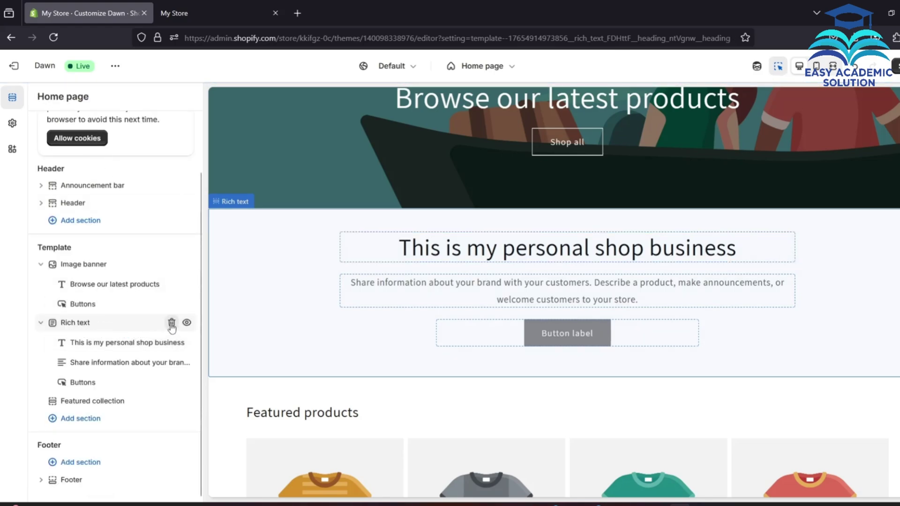
{"action": "left_click", "coordinate": [91, 329]}
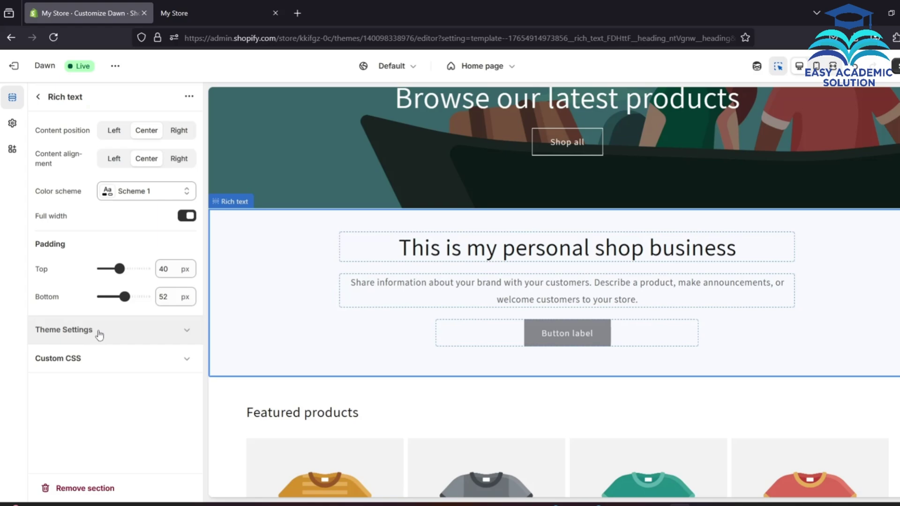
{"action": "left_click", "coordinate": [89, 489]}
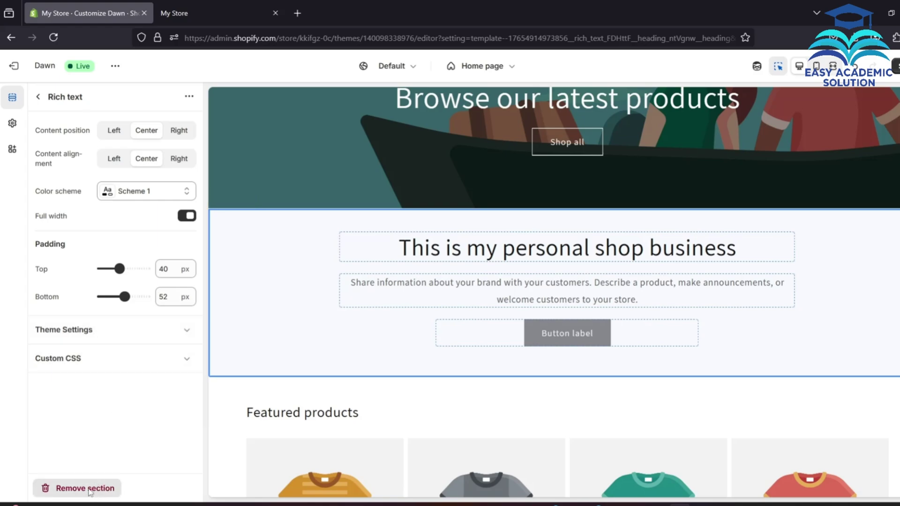
Step: Remove the image banner section from the home page template
{"action": "scroll", "coordinate": [461, 345], "scroll_direction": "up", "scroll_amount": 5}
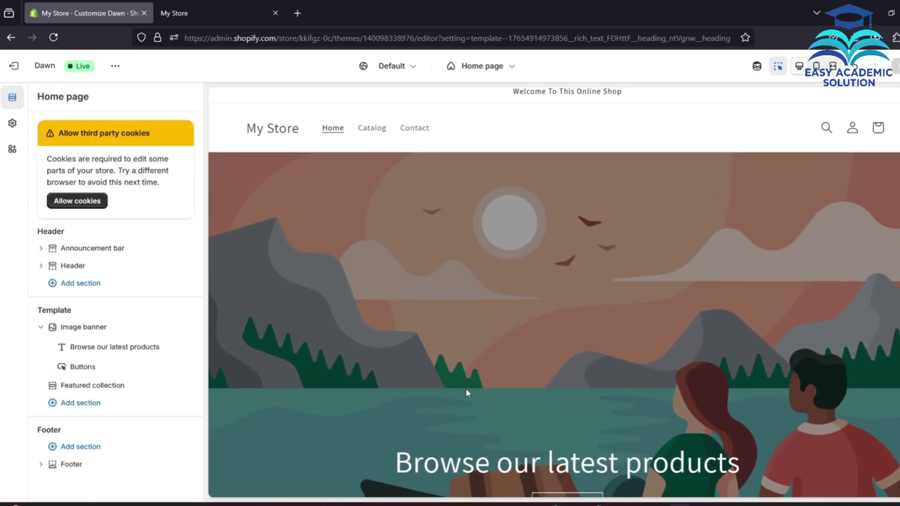
{"action": "left_click", "coordinate": [488, 279]}
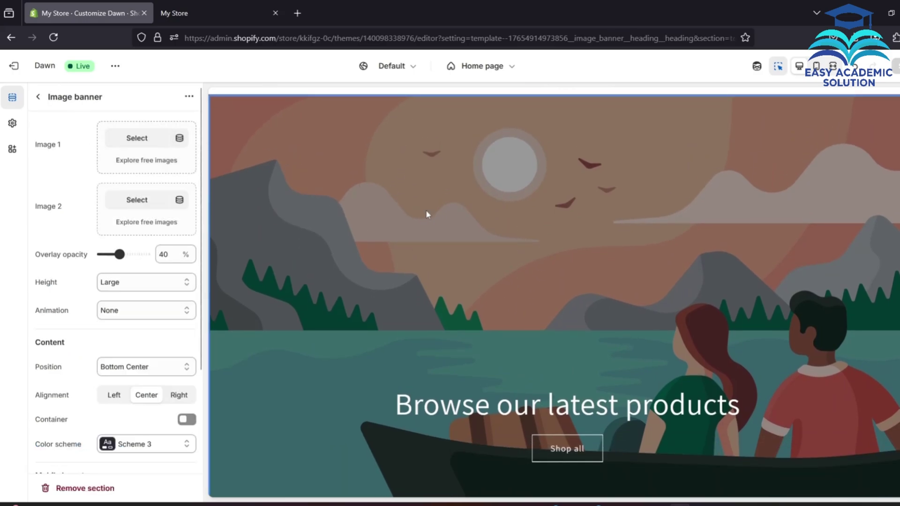
{"action": "scroll", "coordinate": [536, 312], "scroll_direction": "down", "scroll_amount": 3}
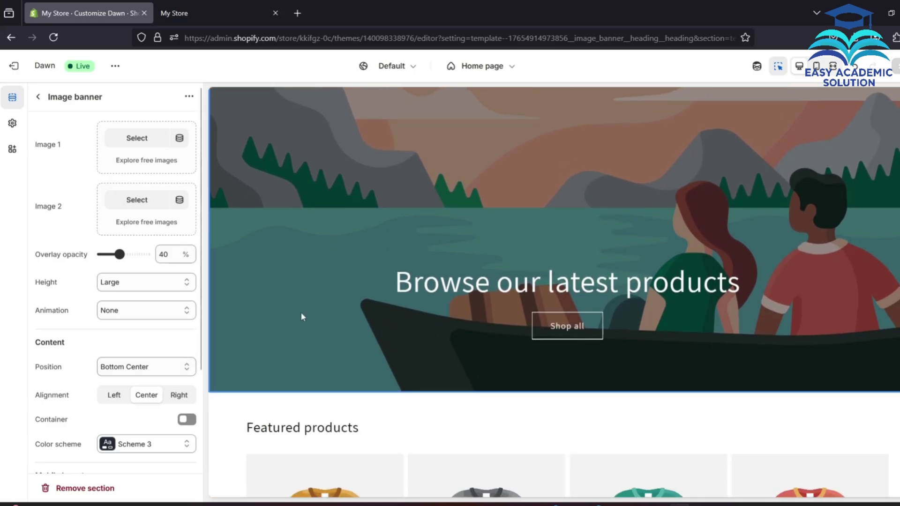
{"action": "left_click", "coordinate": [85, 488]}
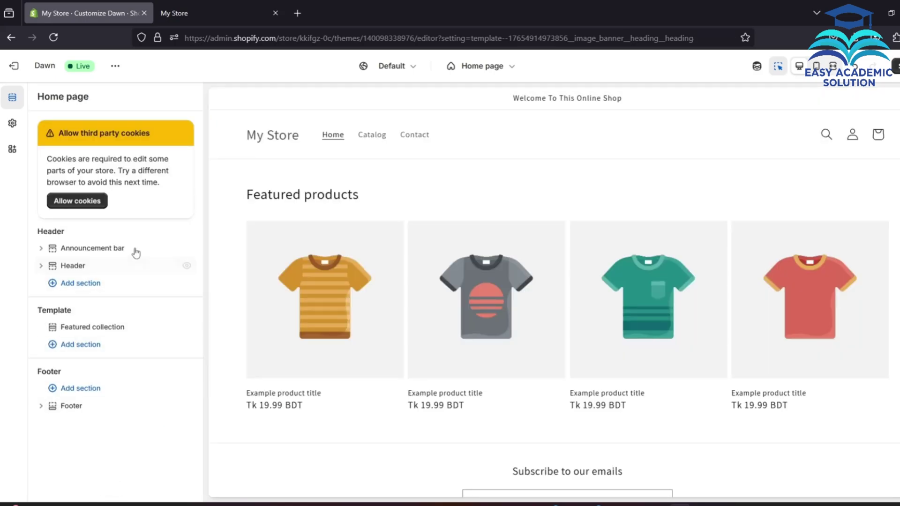
Step: Search the template's available sections for "slide" and add a Slideshow section
{"action": "left_click", "coordinate": [93, 283]}
{"action": "left_click", "coordinate": [70, 323]}
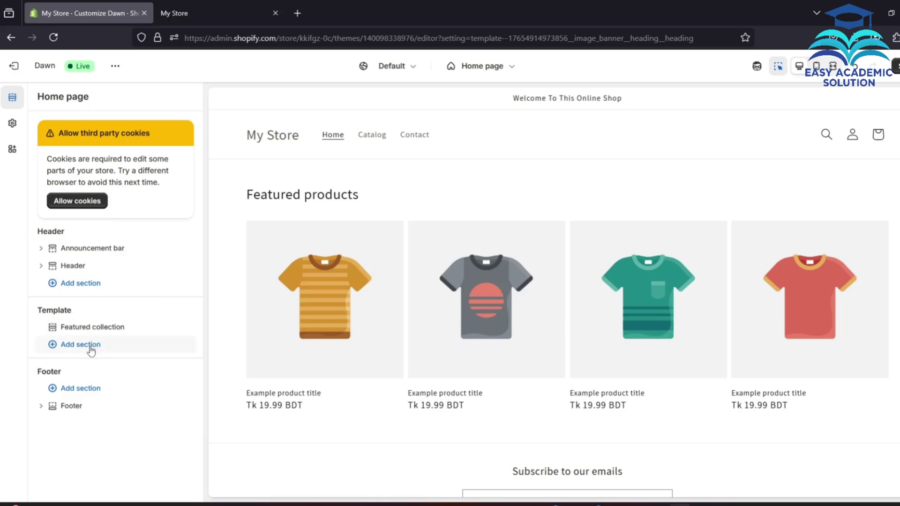
{"action": "left_click", "coordinate": [67, 345]}
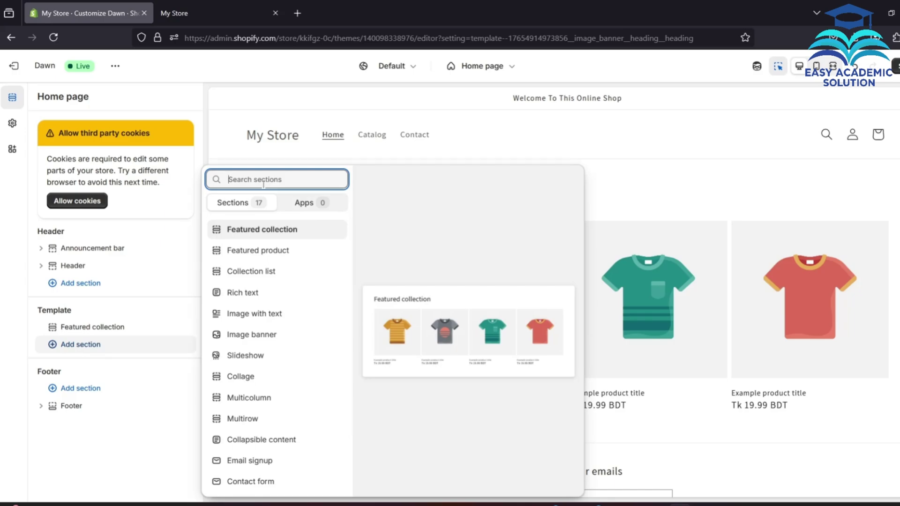
{"action": "type", "text": "slide"}
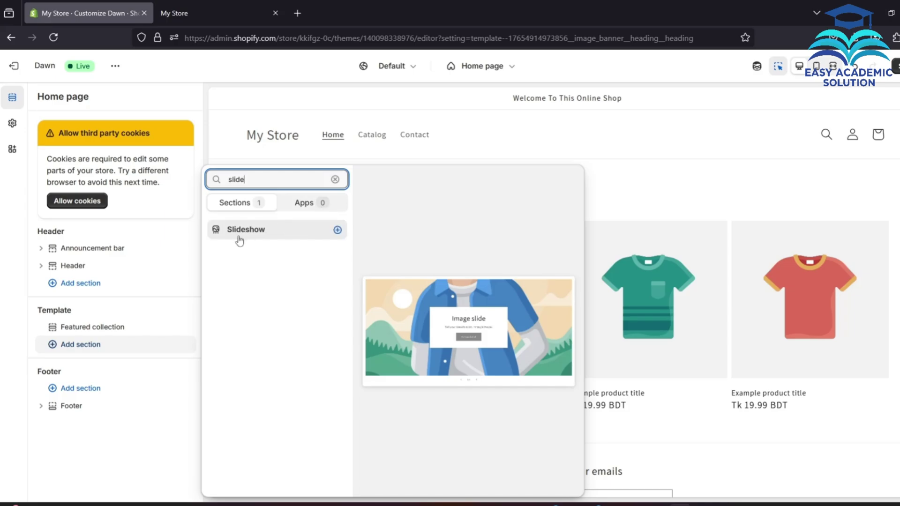
{"action": "left_click", "coordinate": [247, 235]}
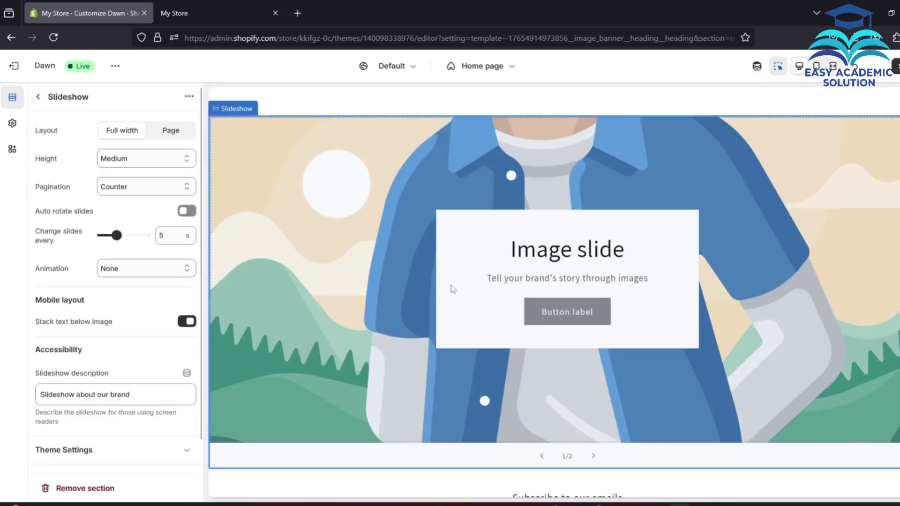
Step: Move the Slideshow section above the featured collection in the home page template
{"action": "scroll", "coordinate": [453, 289], "scroll_direction": "up", "scroll_amount": 5}
{"action": "scroll", "coordinate": [468, 346], "scroll_direction": "down", "scroll_amount": 5}
{"action": "scroll", "coordinate": [482, 357], "scroll_direction": "up", "scroll_amount": 7}
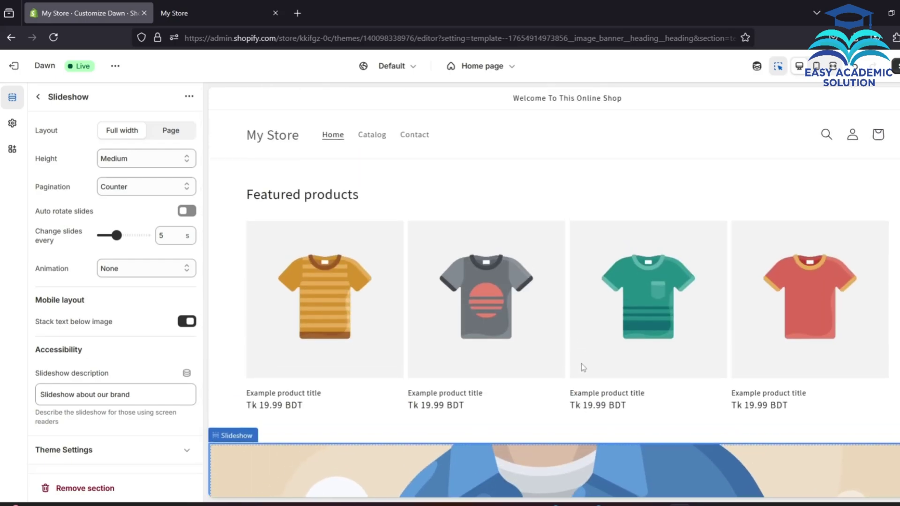
{"action": "left_click", "coordinate": [39, 97]}
{"action": "left_click_drag", "start_coordinate": [53, 345], "coordinate": [52, 328]}
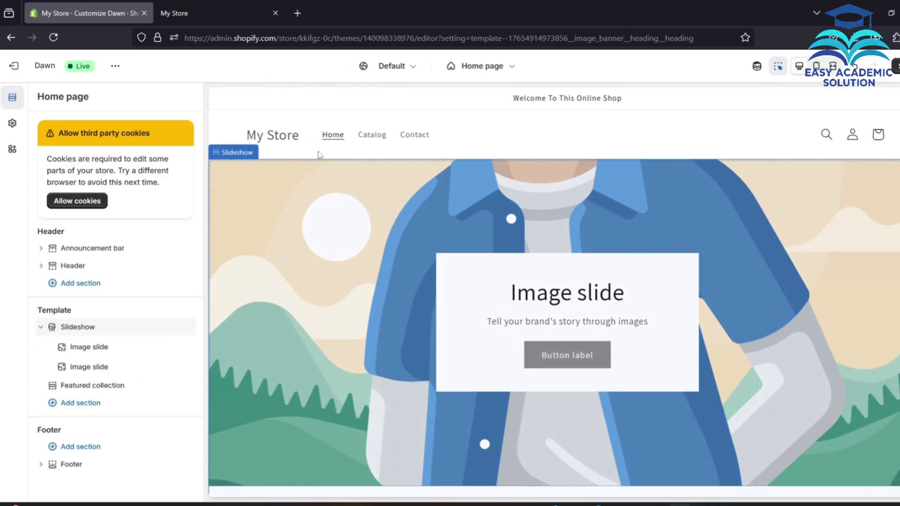
{"action": "left_click", "coordinate": [393, 226]}
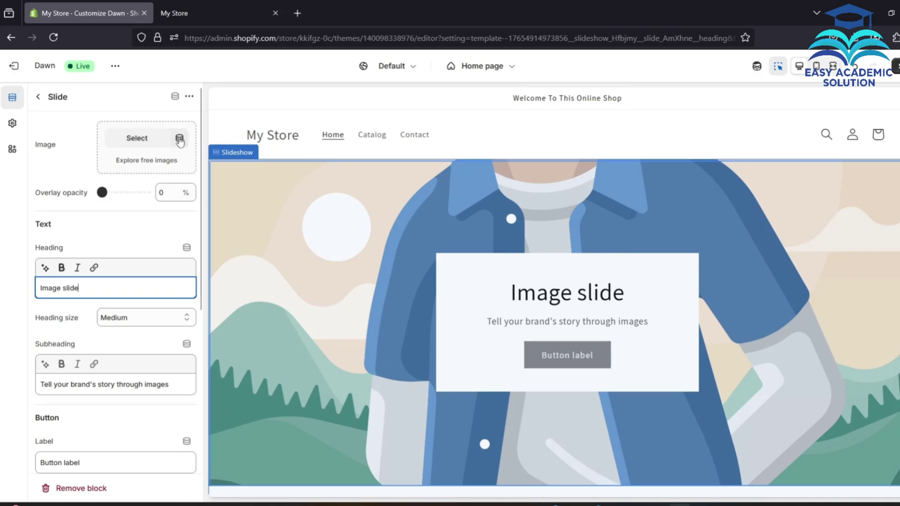
{"action": "left_click", "coordinate": [150, 140]}
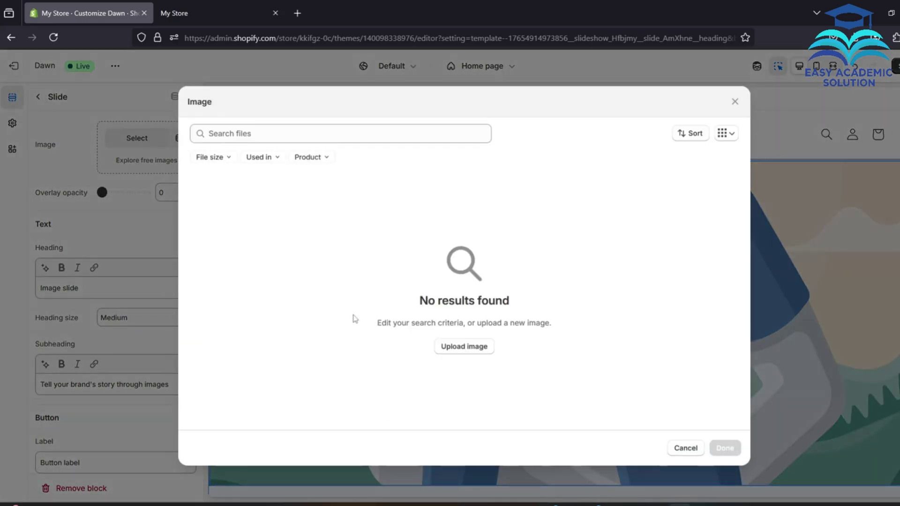
{"action": "left_click", "coordinate": [485, 355]}
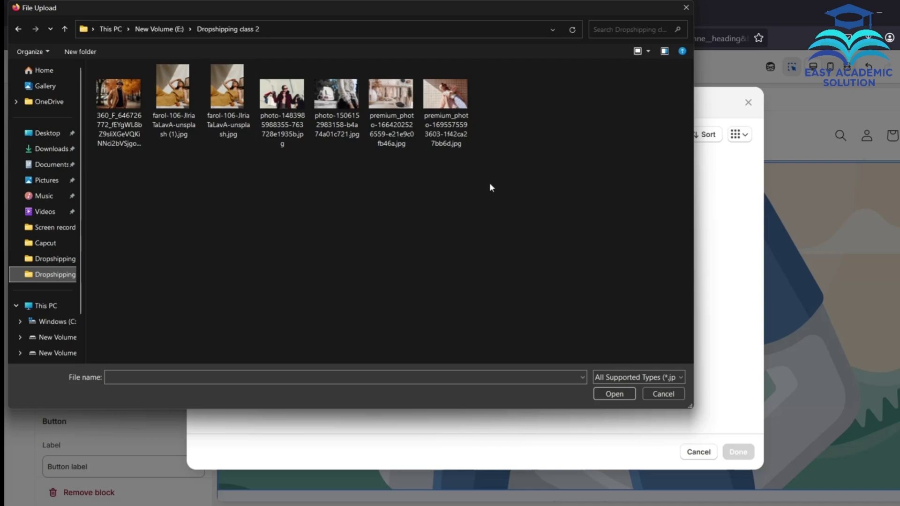
{"action": "left_click", "coordinate": [340, 101]}
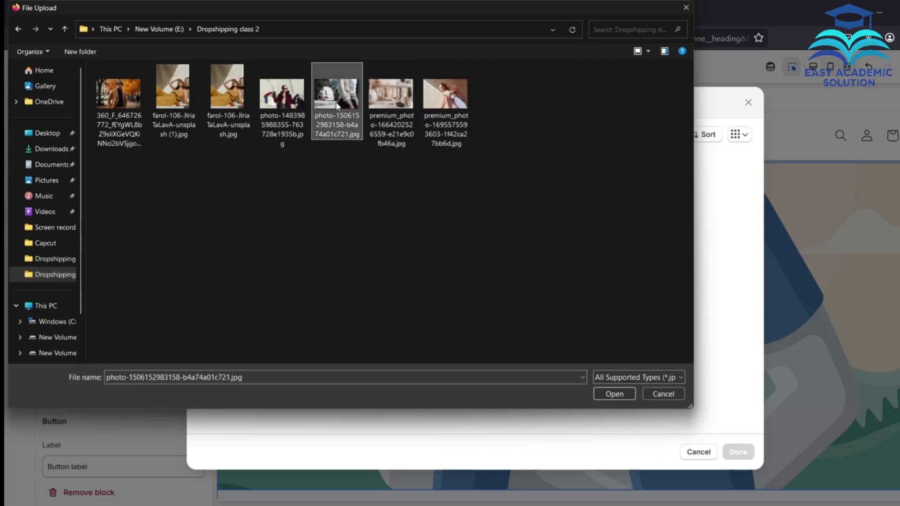
{"action": "left_click", "coordinate": [294, 105], "text": "ctrl"}
{"action": "left_click", "coordinate": [127, 100], "text": "ctrl"}
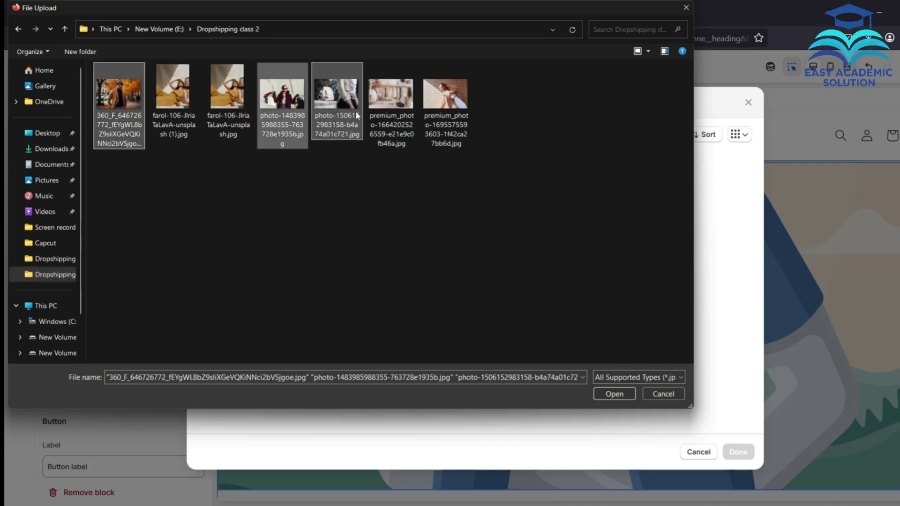
{"action": "left_click", "coordinate": [391, 101], "text": "ctrl"}
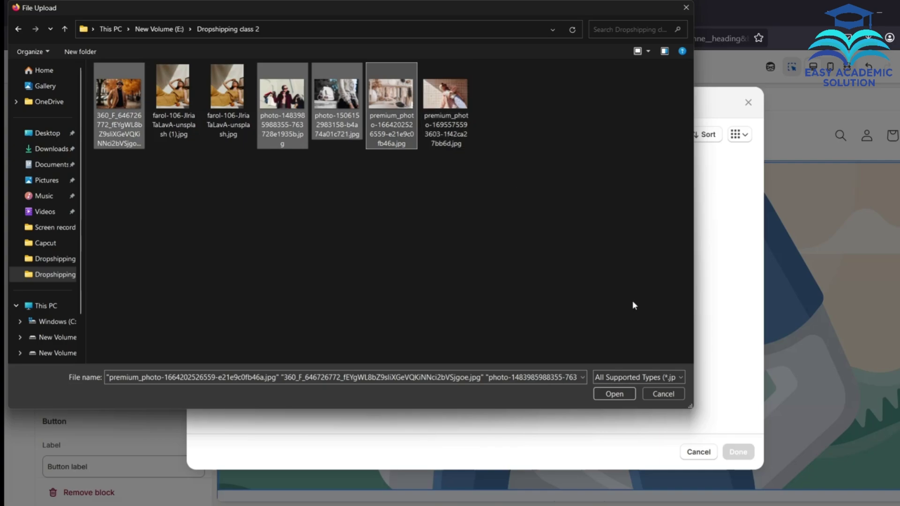
{"action": "left_click", "coordinate": [608, 395]}
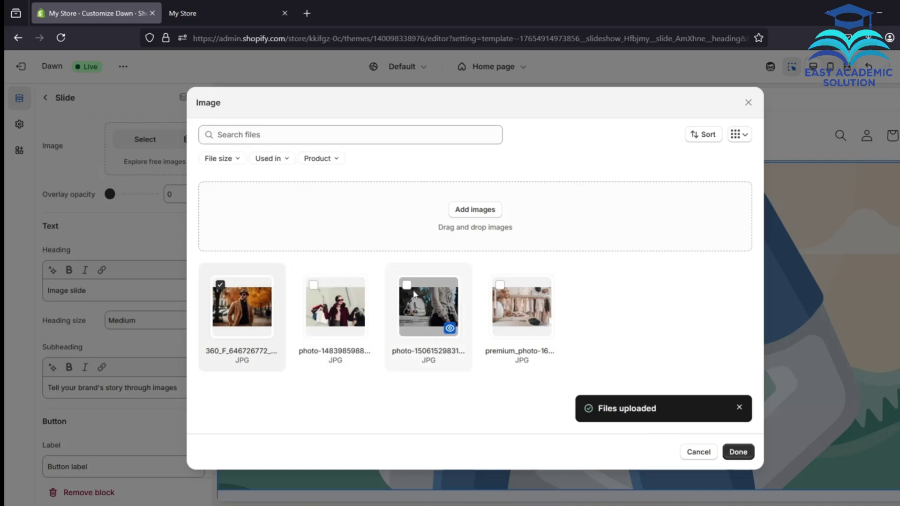
{"action": "left_click", "coordinate": [501, 292]}
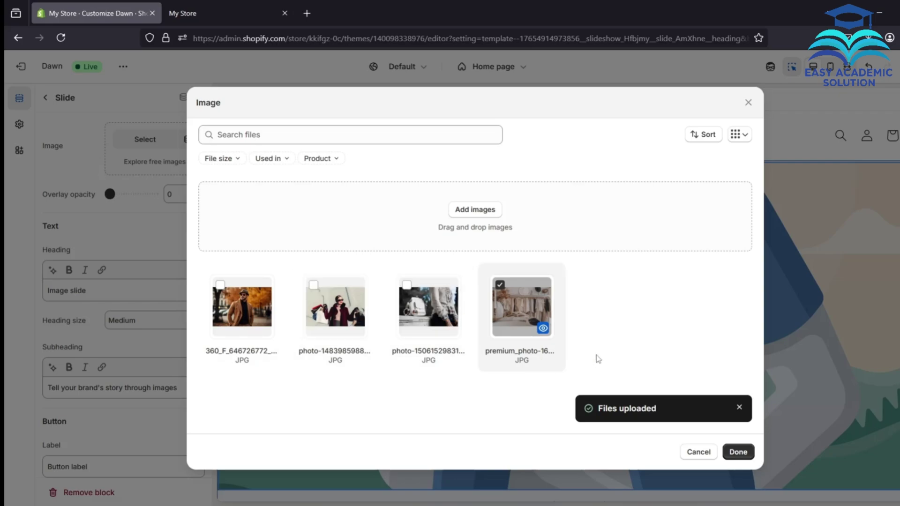
{"action": "left_click", "coordinate": [743, 453]}
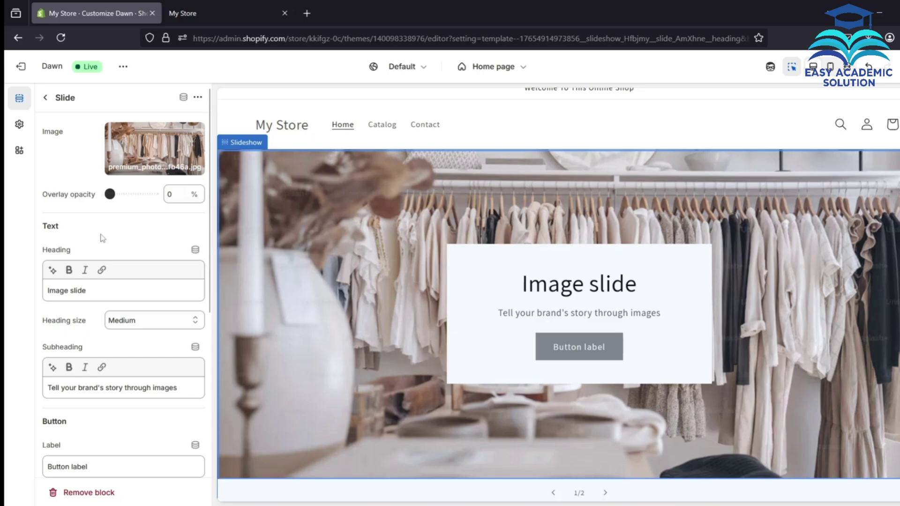
Step: Examine the slide's text, button and layout settings alongside its preview on the home page
{"action": "scroll", "coordinate": [207, 234], "scroll_direction": "down", "scroll_amount": 2}
{"action": "scroll", "coordinate": [331, 310], "scroll_direction": "up", "scroll_amount": 1}
{"action": "scroll", "coordinate": [489, 333], "scroll_direction": "down", "scroll_amount": 3}
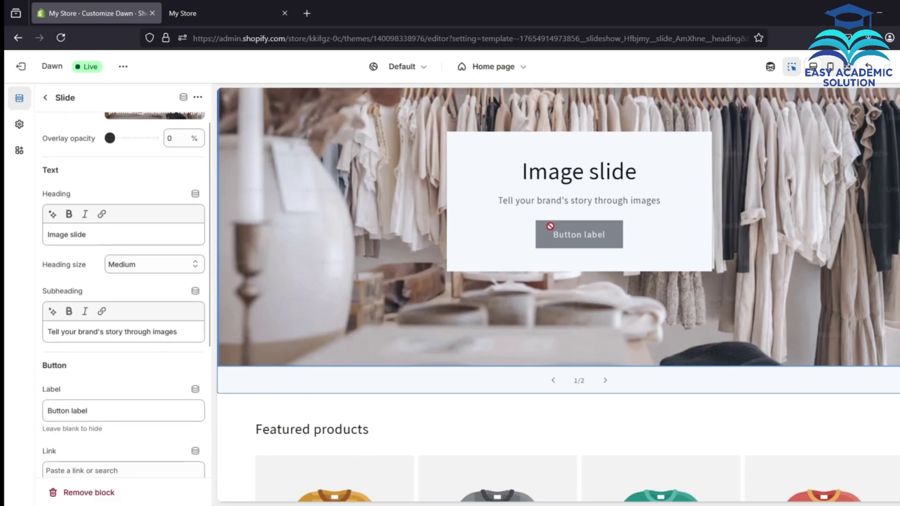
{"action": "scroll", "coordinate": [553, 347], "scroll_direction": "up", "scroll_amount": 3}
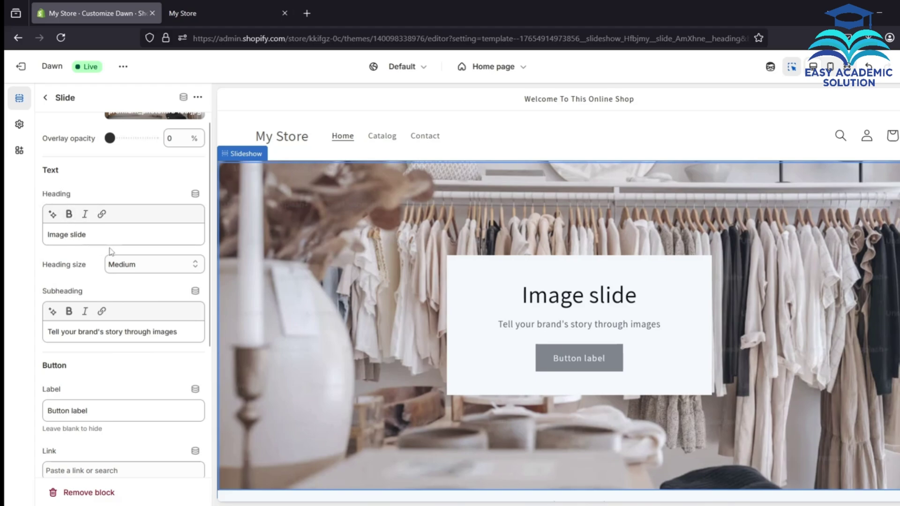
{"action": "scroll", "coordinate": [110, 255], "scroll_direction": "down", "scroll_amount": 4}
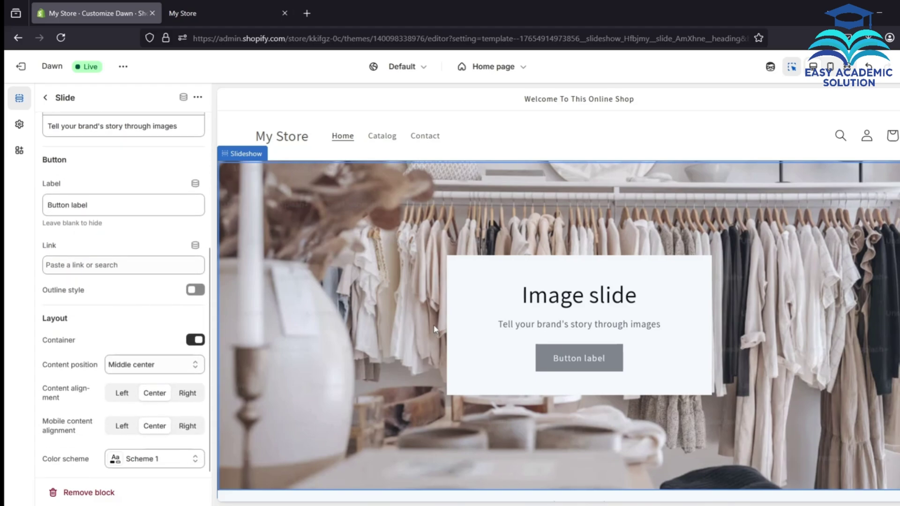
{"action": "double_click", "coordinate": [512, 328]}
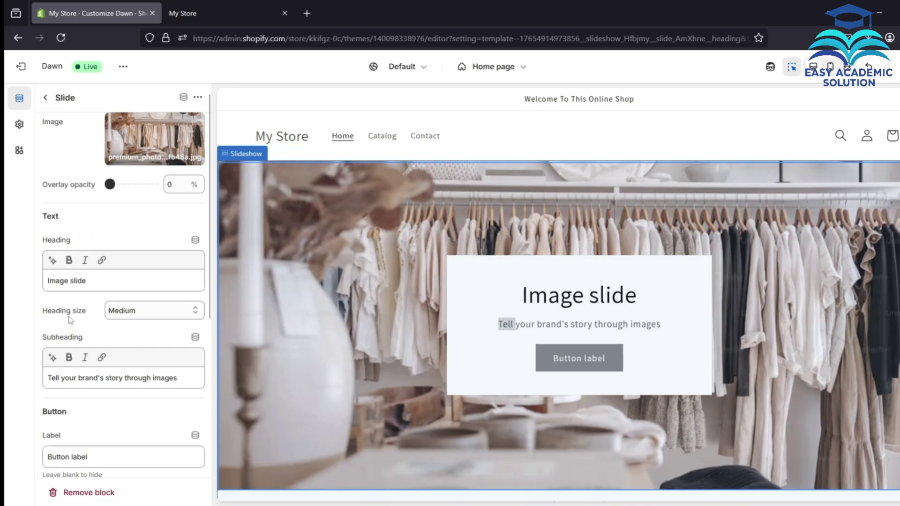
Step: Replace the slide's button label with "Shop Now"
{"action": "scroll", "coordinate": [85, 309], "scroll_direction": "down", "scroll_amount": 3}
{"action": "scroll", "coordinate": [76, 251], "scroll_direction": "down", "scroll_amount": 3}
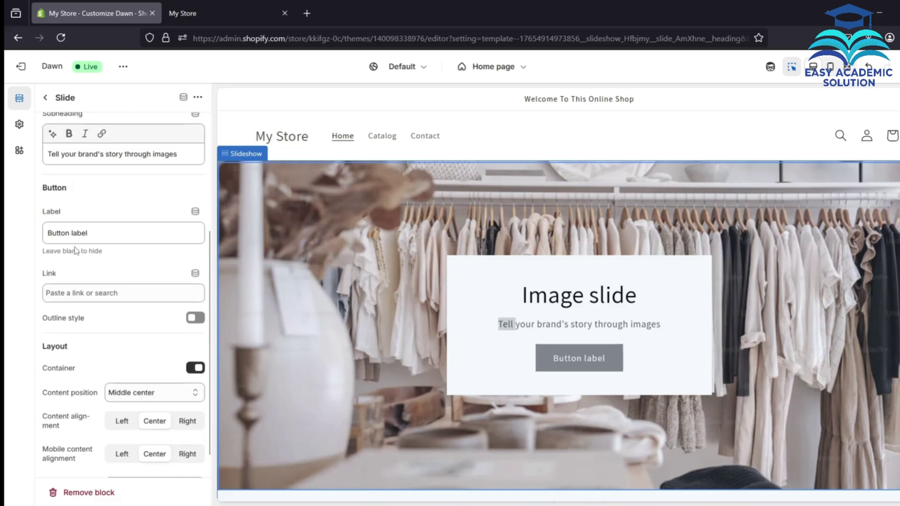
{"action": "scroll", "coordinate": [93, 282], "scroll_direction": "up", "scroll_amount": 3}
{"action": "scroll", "coordinate": [76, 281], "scroll_direction": "down", "scroll_amount": 1}
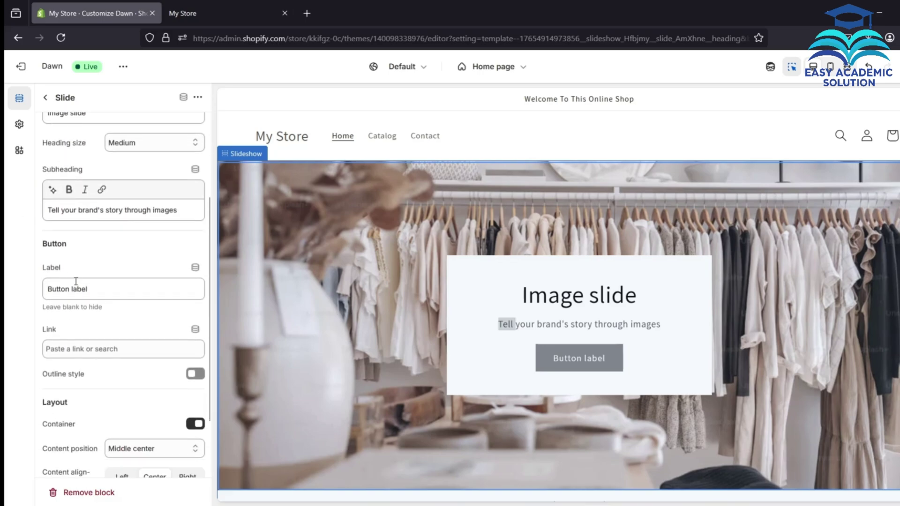
{"action": "left_click", "coordinate": [109, 289]}
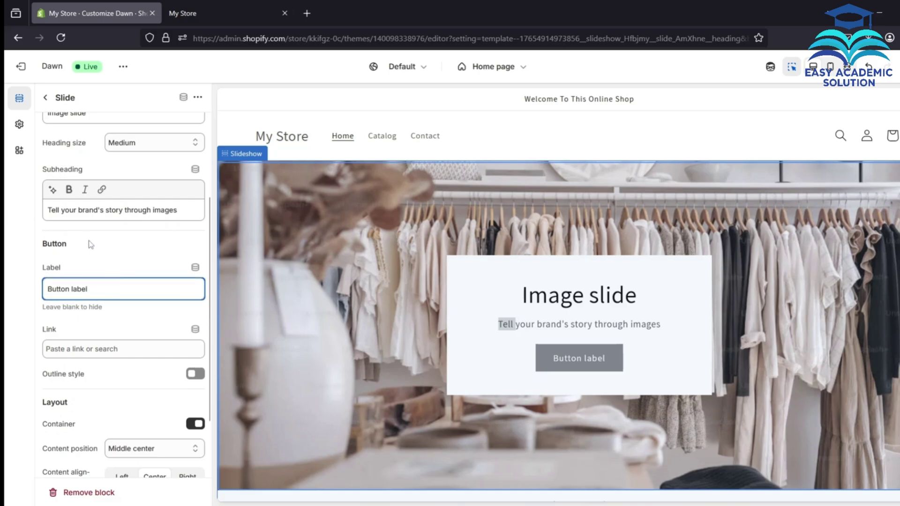
{"action": "double_click", "coordinate": [86, 290]}
{"action": "left_click_drag", "start_coordinate": [111, 294], "coordinate": [49, 290]}
{"action": "key", "text": "BackSpace"}
{"action": "type", "text": "Shop"}
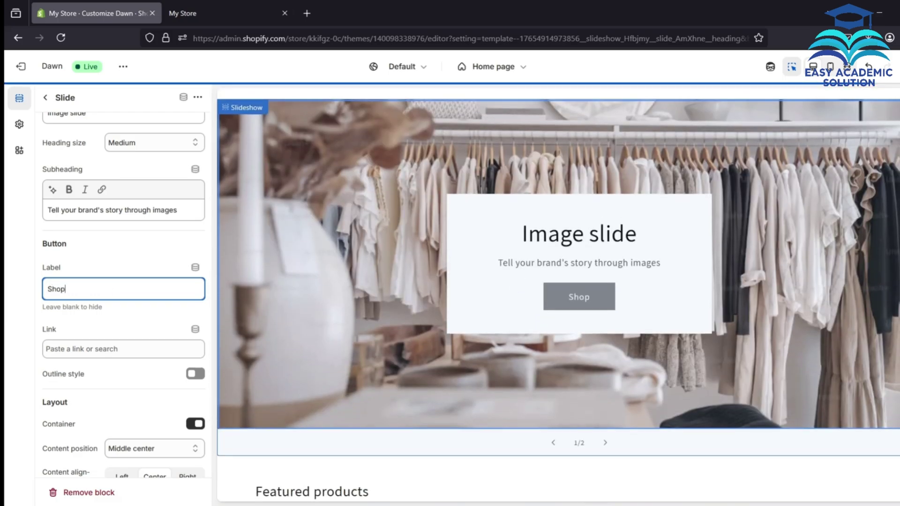
{"action": "type", "text": " Now"}
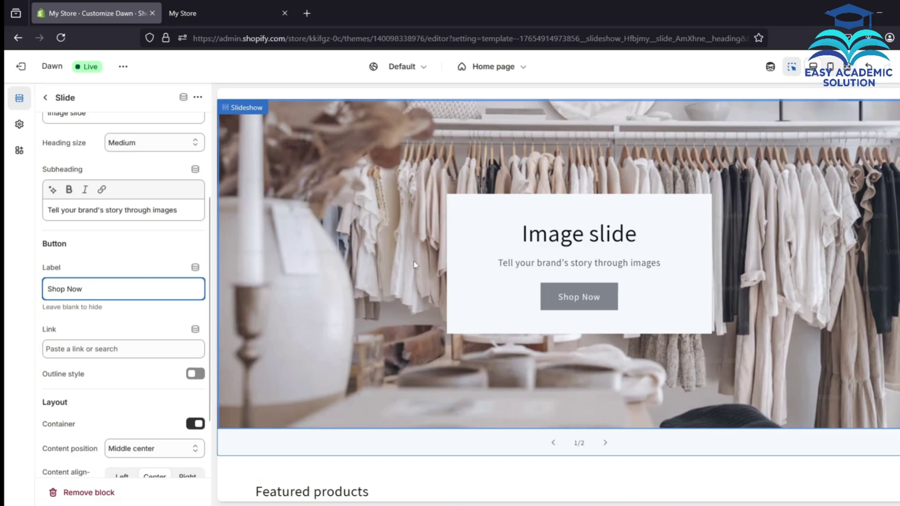
Step: Clear the slide's subheading text so that the field is empty
{"action": "scroll", "coordinate": [524, 259], "scroll_direction": "up", "scroll_amount": 2}
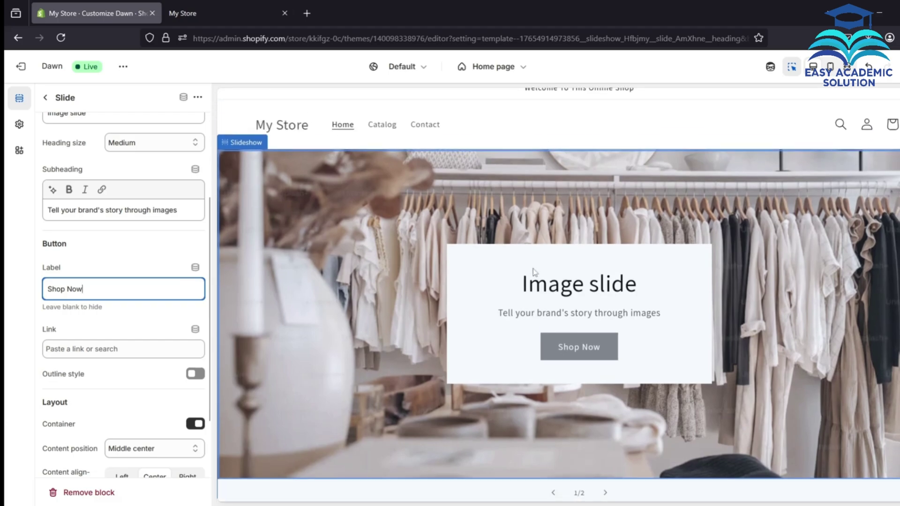
{"action": "scroll", "coordinate": [90, 231], "scroll_direction": "up", "scroll_amount": 4}
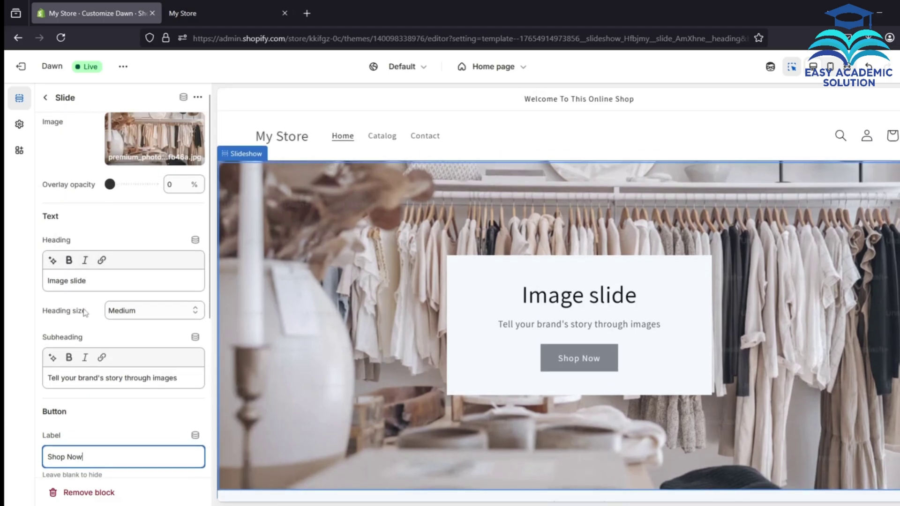
{"action": "left_click_drag", "start_coordinate": [48, 377], "coordinate": [185, 378]}
{"action": "key", "text": "BackSpace"}
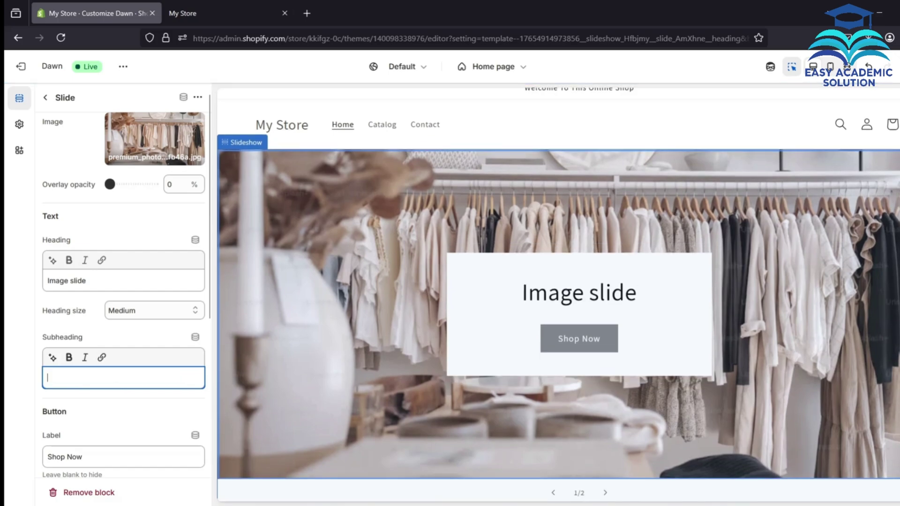
Step: Replace the slide's heading with "Where elegance meets trend"
{"action": "left_click", "coordinate": [95, 281]}
{"action": "triple_click", "coordinate": [100, 281]}
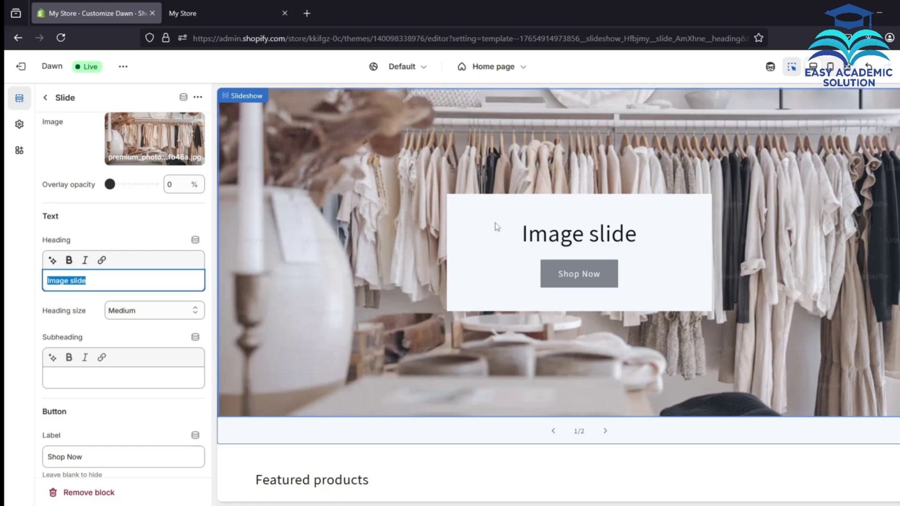
{"action": "type", "text": "Where"}
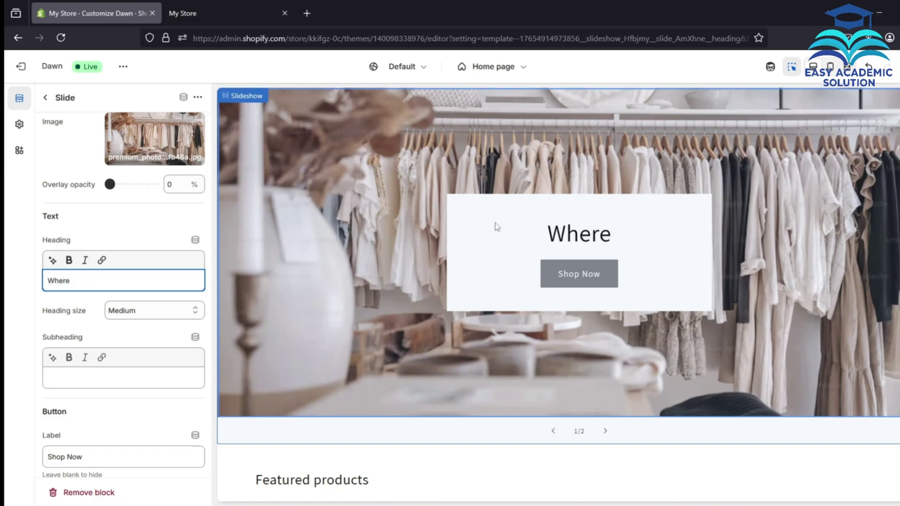
{"action": "type", "text": " el"}
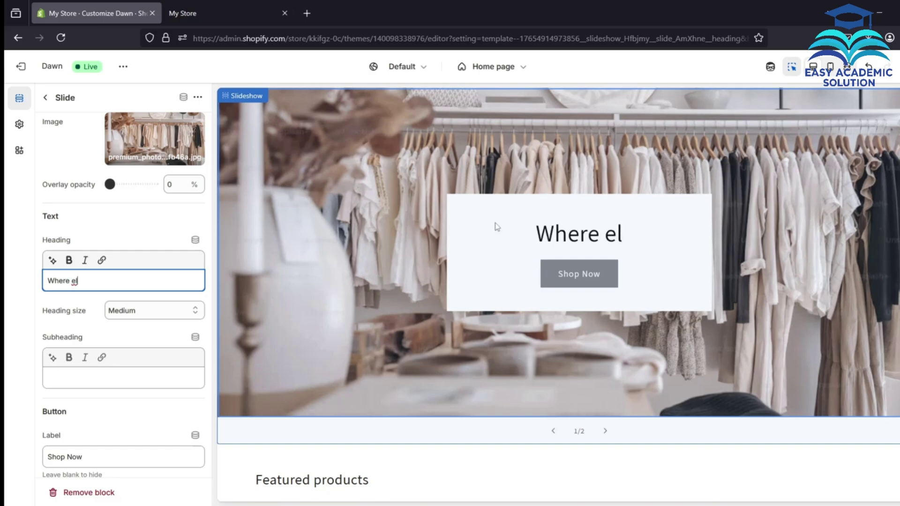
{"action": "type", "text": "eganc"}
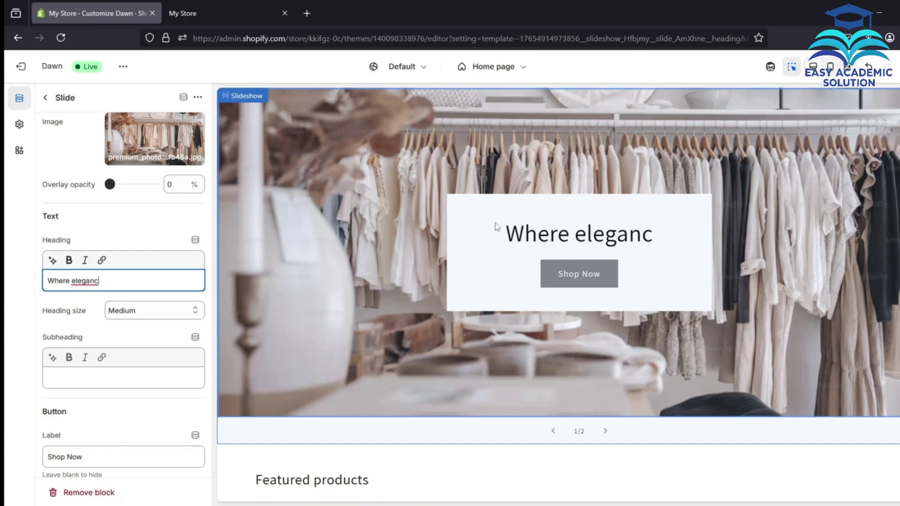
{"action": "type", "text": "e meet"}
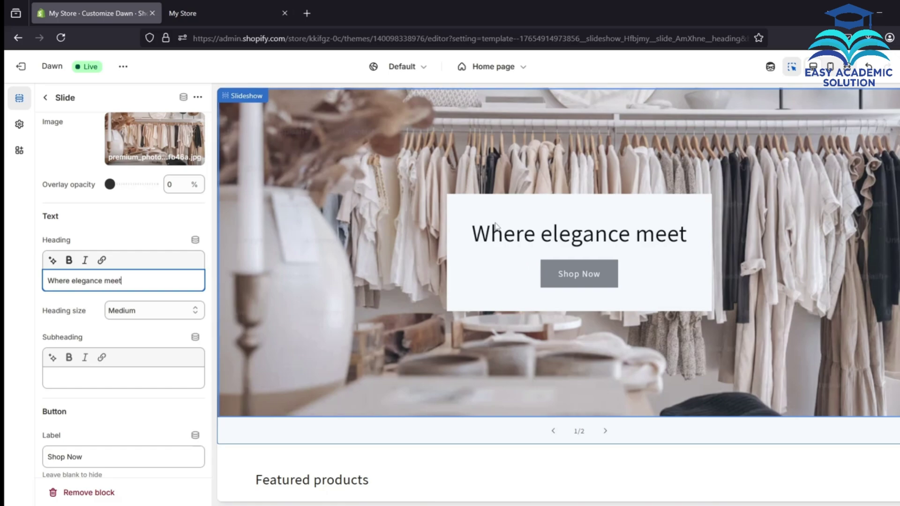
{"action": "type", "text": "s trend"}
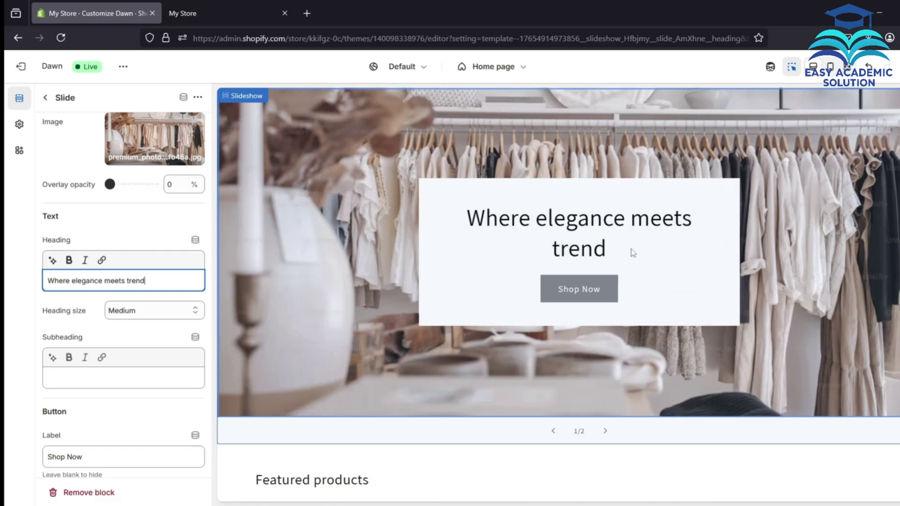
{"action": "left_click", "coordinate": [639, 275]}
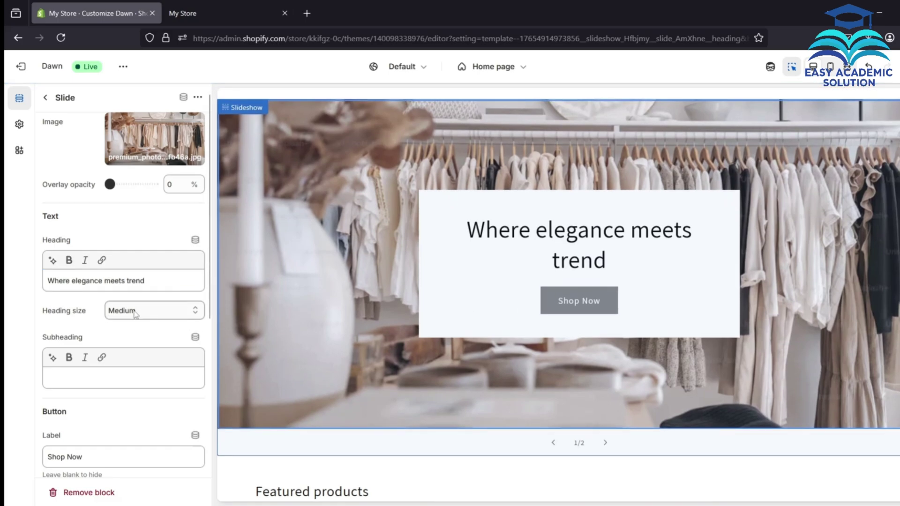
Step: Turn off the slide's text container and set its content position to Bottom left
{"action": "scroll", "coordinate": [136, 319], "scroll_direction": "down", "scroll_amount": 5}
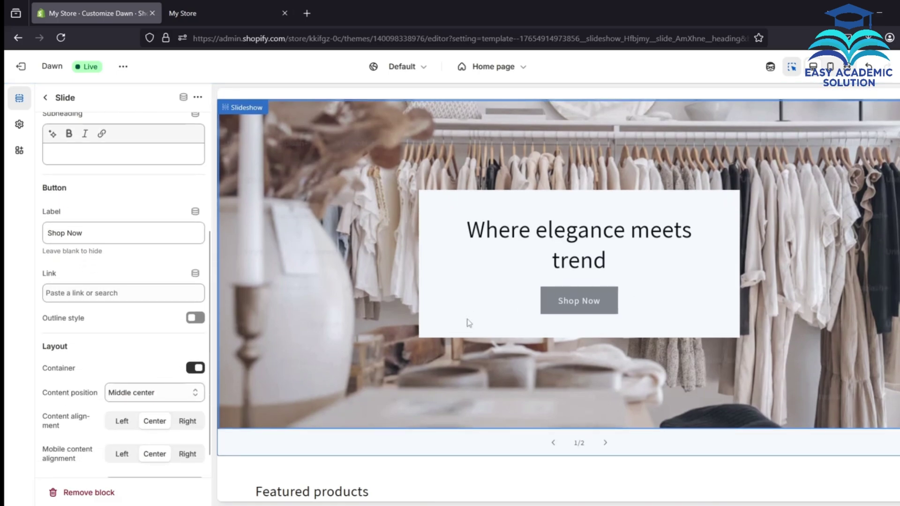
{"action": "scroll", "coordinate": [159, 364], "scroll_direction": "down", "scroll_amount": 1}
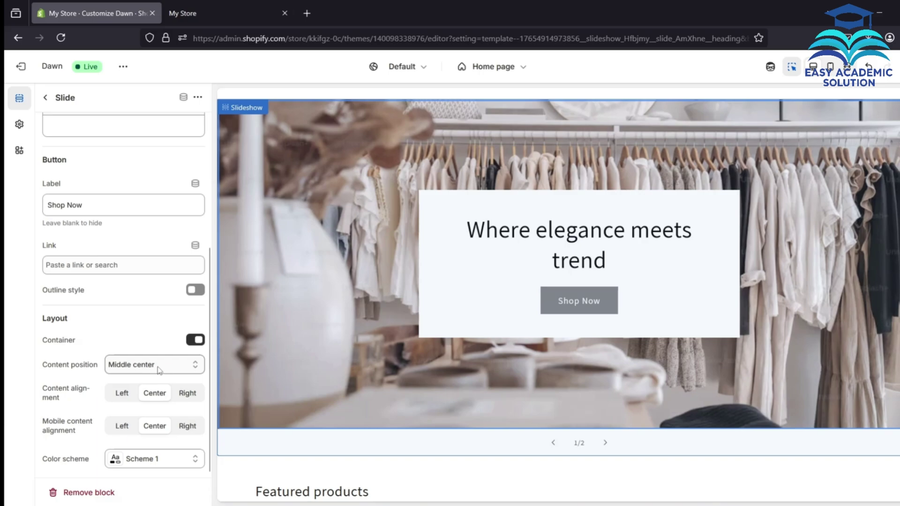
{"action": "left_click", "coordinate": [197, 345]}
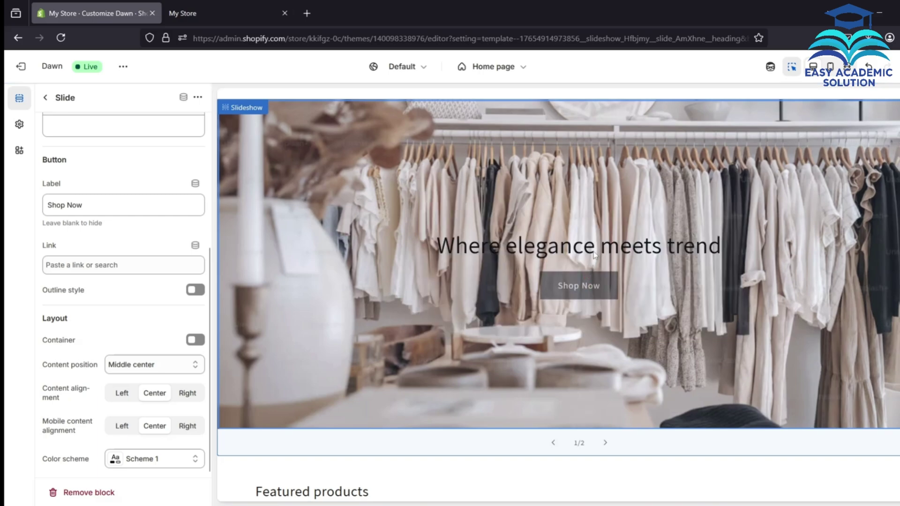
{"action": "left_click", "coordinate": [197, 370]}
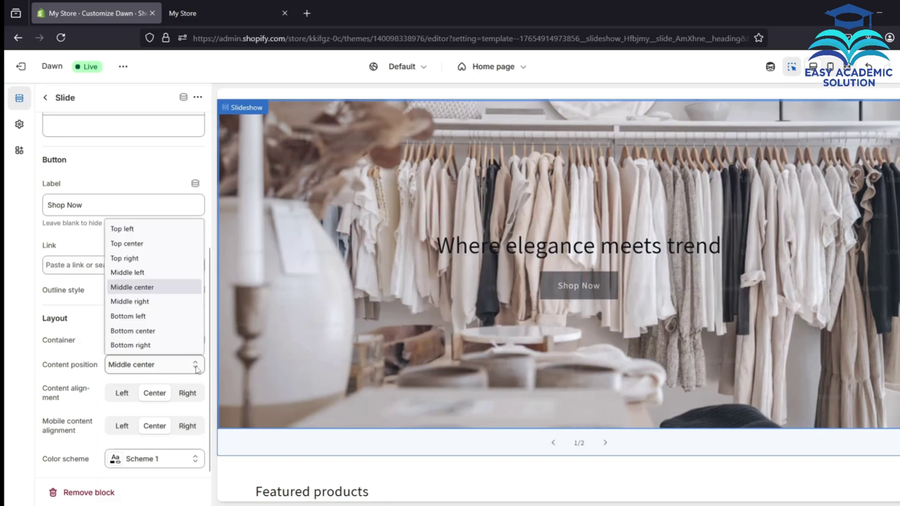
{"action": "left_click", "coordinate": [138, 323]}
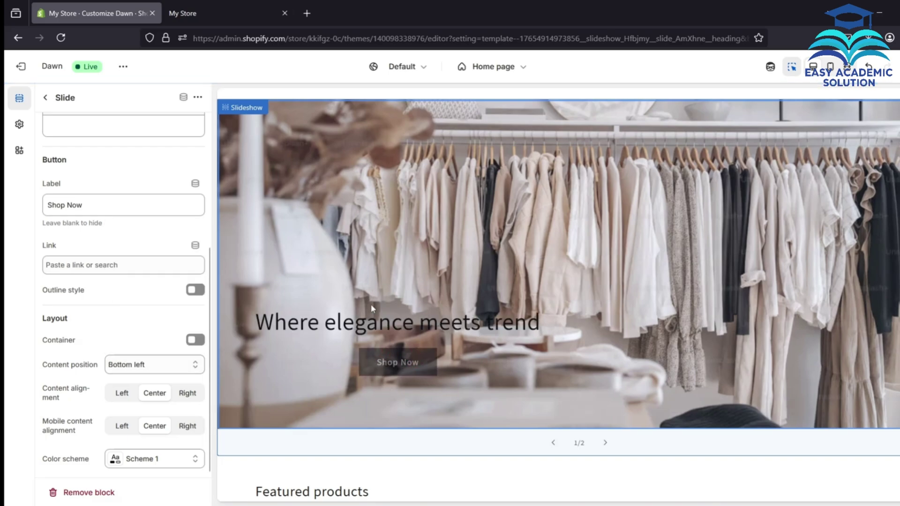
Step: Try Scheme 5 and Scheme 4 as the slide's color scheme, and settle on Scheme 2
{"action": "left_click", "coordinate": [159, 460]}
{"action": "left_click", "coordinate": [158, 395]}
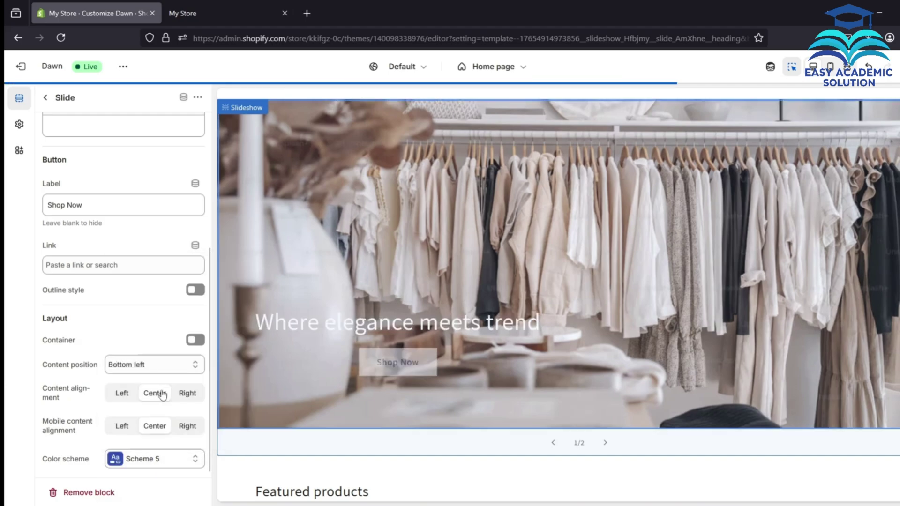
{"action": "left_click", "coordinate": [174, 459]}
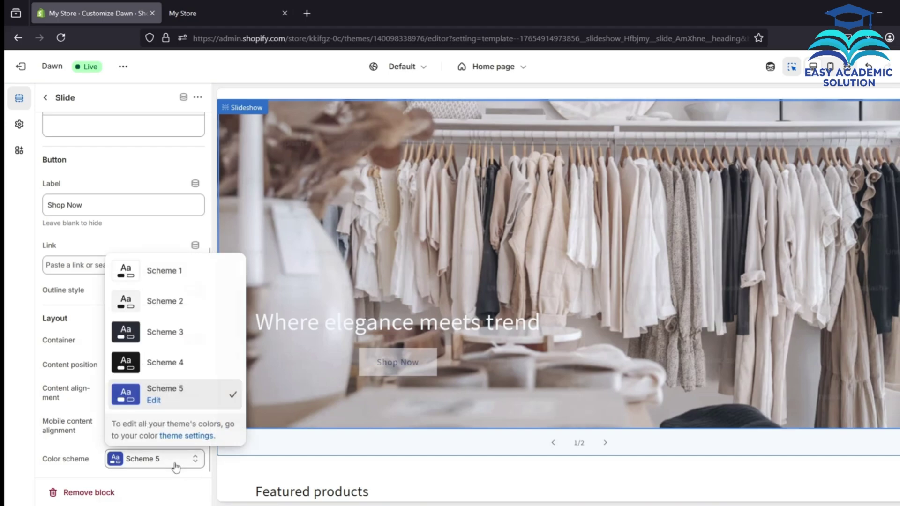
{"action": "left_click", "coordinate": [168, 367]}
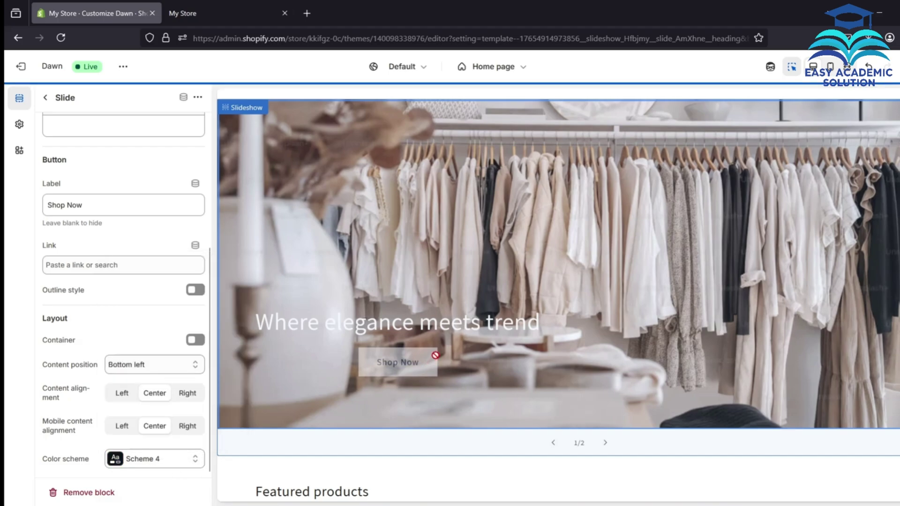
{"action": "left_click", "coordinate": [168, 460]}
{"action": "left_click", "coordinate": [161, 304]}
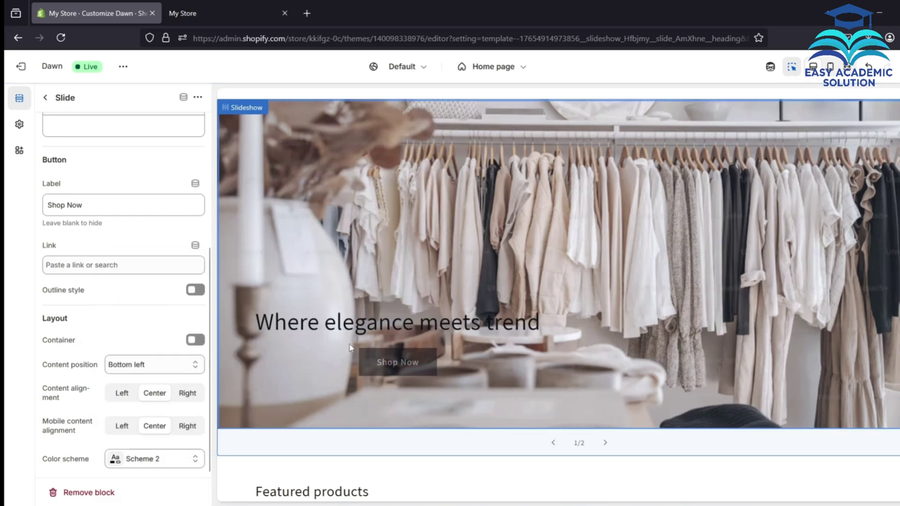
Step: Link the slide's Shop Now button to the All products page
{"action": "scroll", "coordinate": [116, 291], "scroll_direction": "up", "scroll_amount": 1}
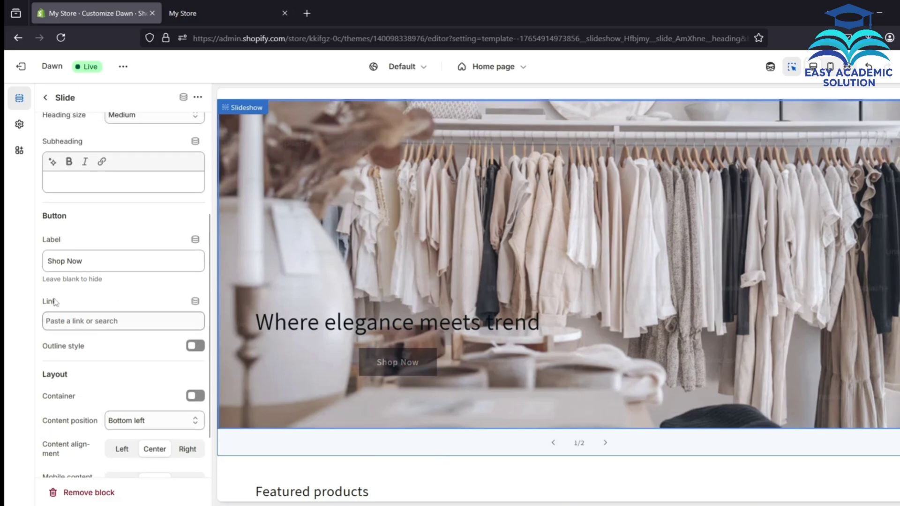
{"action": "left_click", "coordinate": [72, 322]}
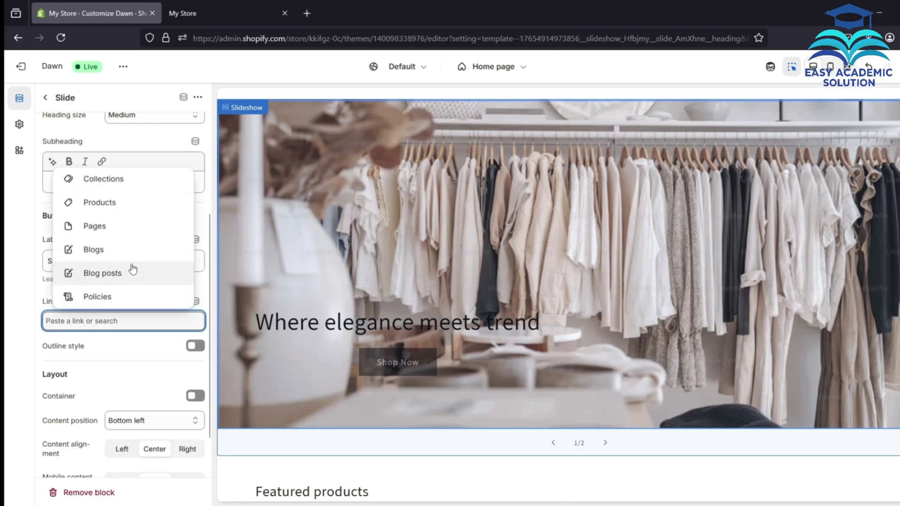
{"action": "left_click", "coordinate": [112, 205]}
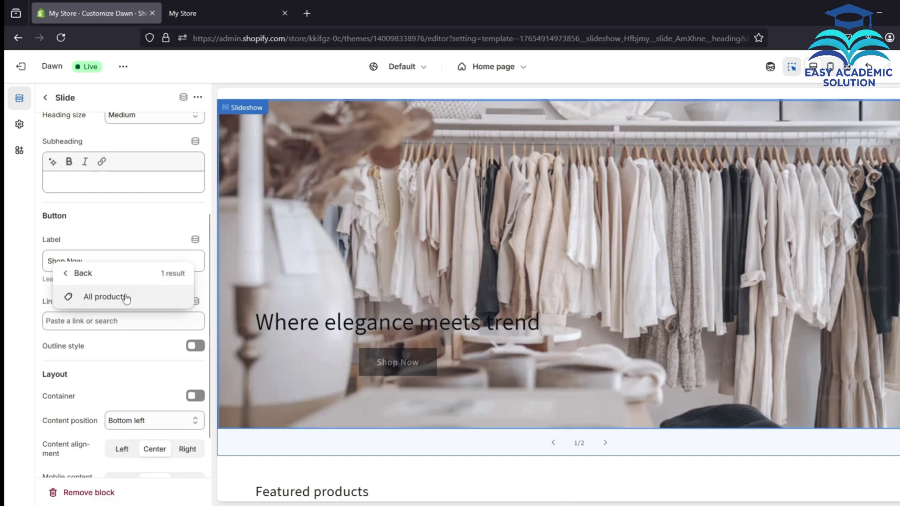
{"action": "left_click", "coordinate": [120, 305]}
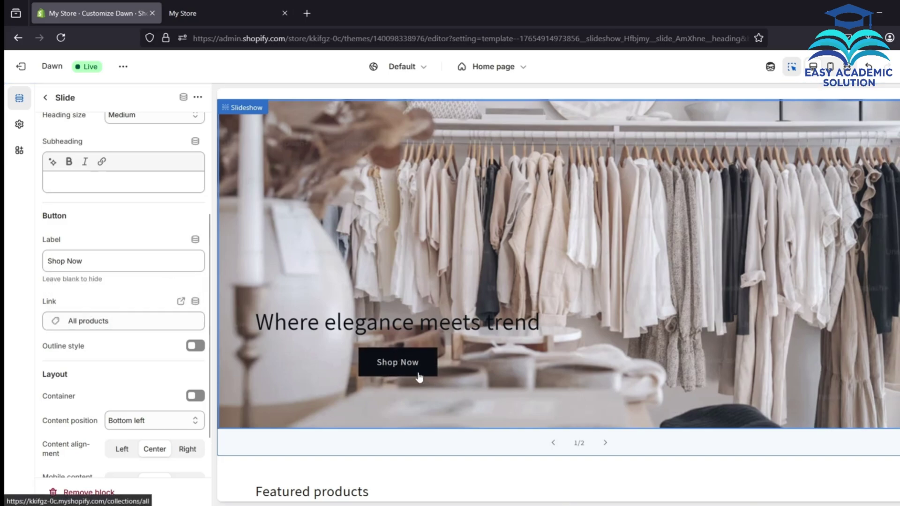
Step: Try Bottom center and Middle left as the slide's content position, and return it to Bottom left
{"action": "scroll", "coordinate": [637, 270], "scroll_direction": "up", "scroll_amount": 2}
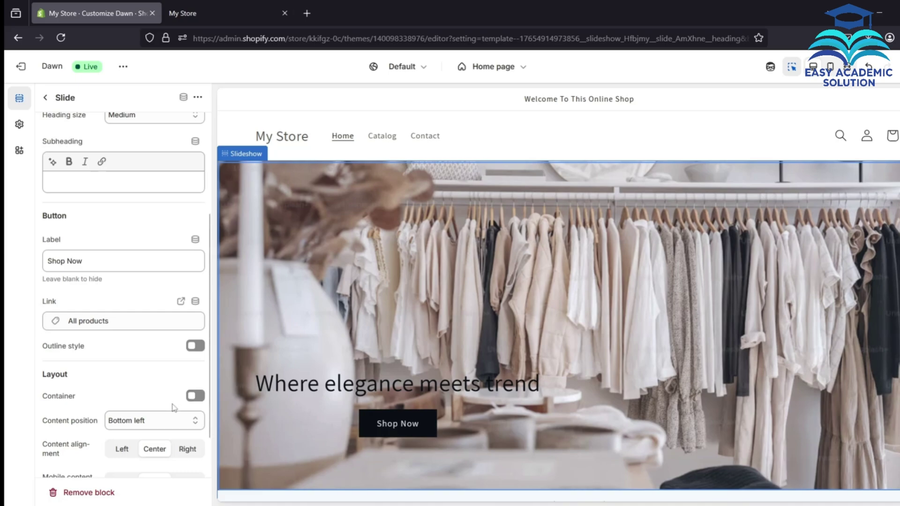
{"action": "scroll", "coordinate": [175, 407], "scroll_direction": "down", "scroll_amount": 2}
{"action": "left_click", "coordinate": [196, 370]}
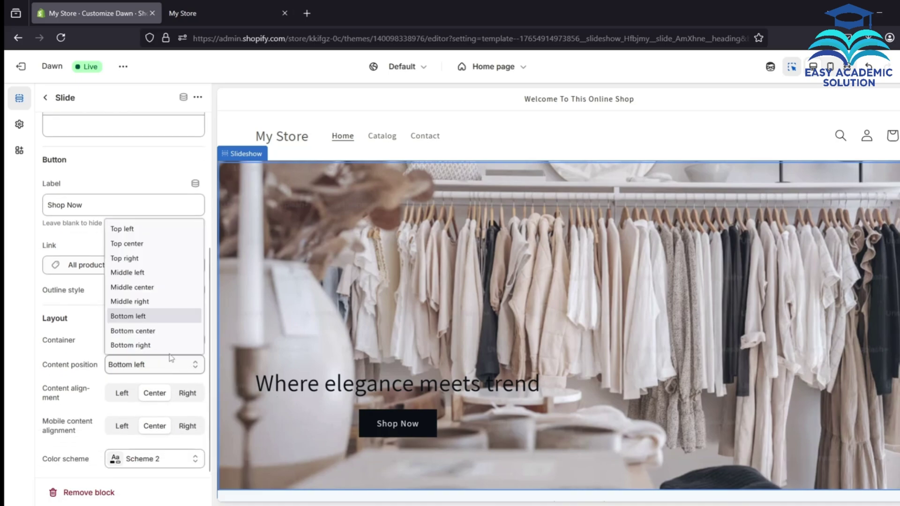
{"action": "left_click", "coordinate": [154, 332]}
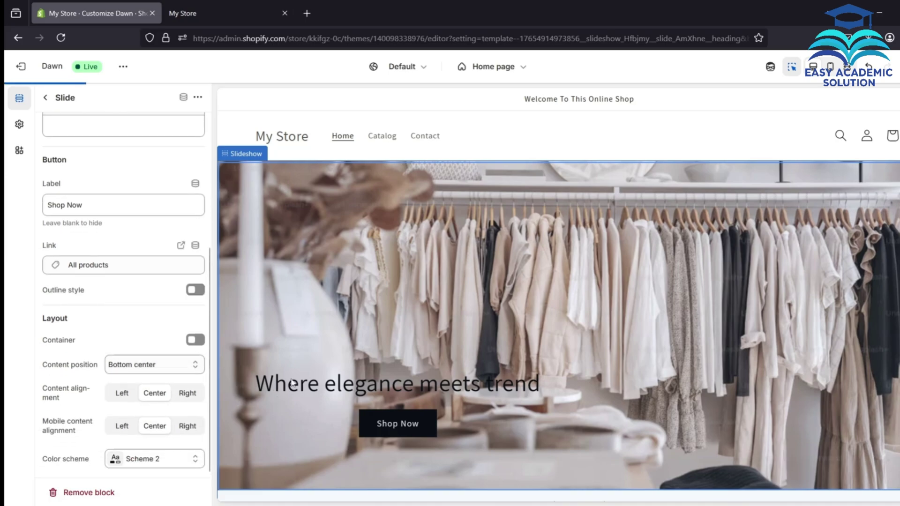
{"action": "left_click", "coordinate": [192, 372]}
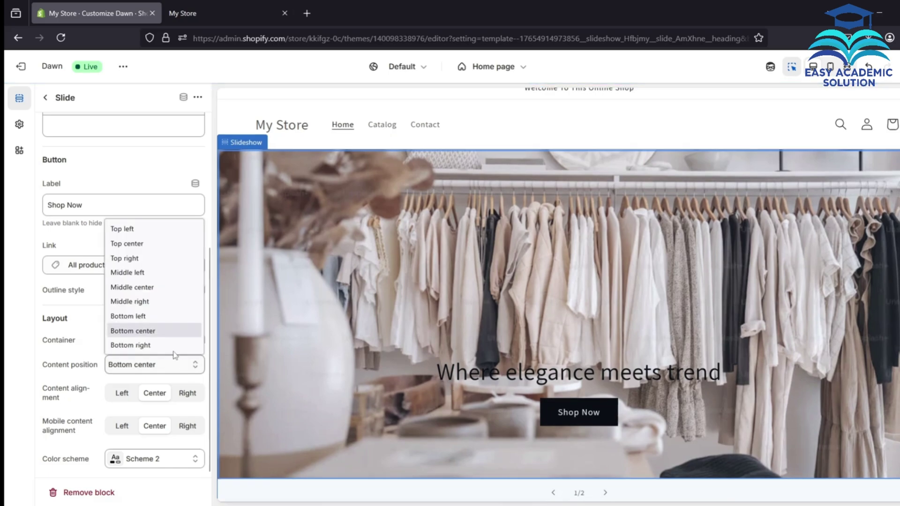
{"action": "left_click", "coordinate": [148, 271]}
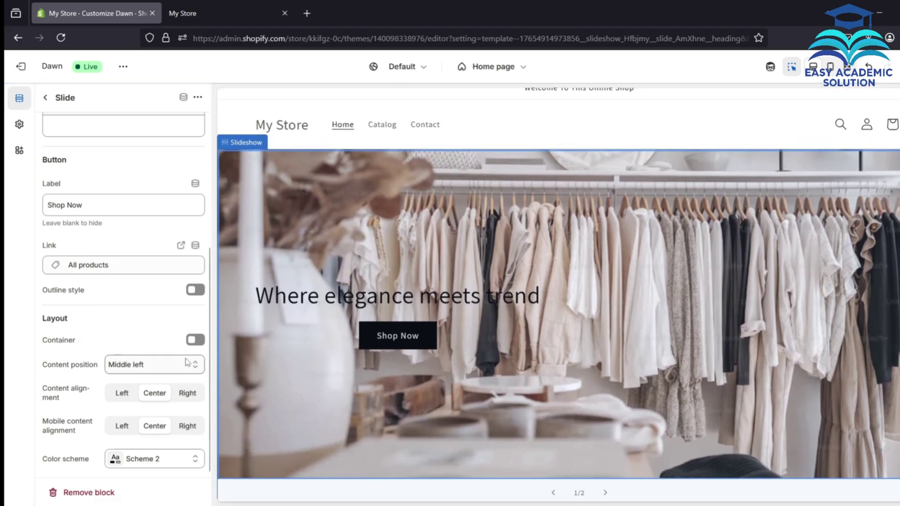
{"action": "left_click", "coordinate": [194, 370]}
{"action": "left_click", "coordinate": [151, 336]}
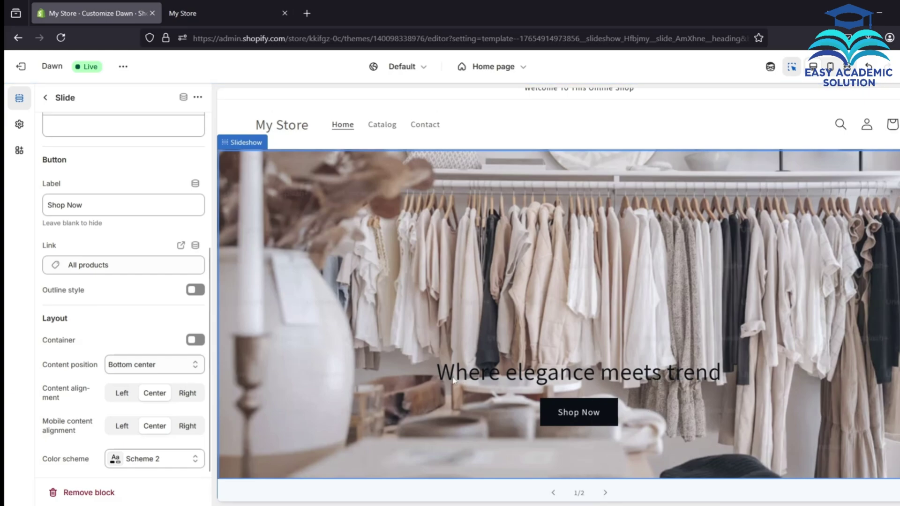
{"action": "left_click", "coordinate": [171, 367]}
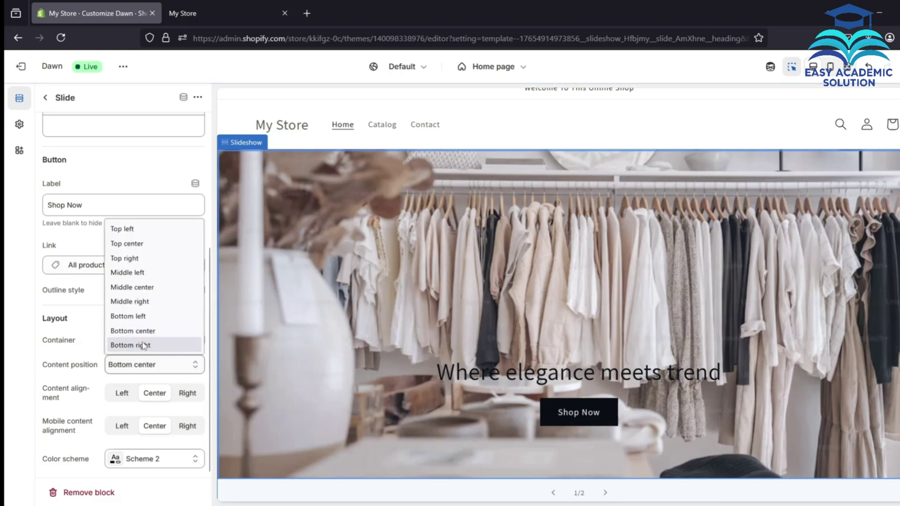
{"action": "left_click", "coordinate": [140, 317]}
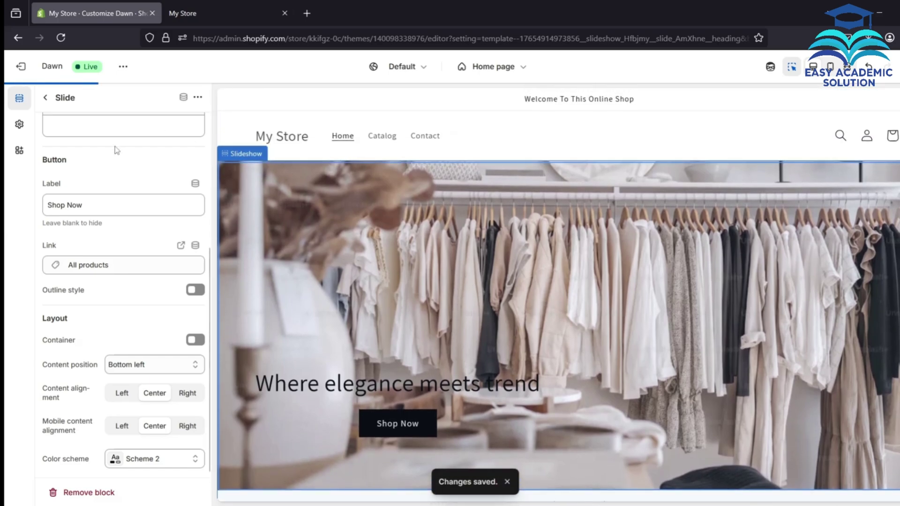
Step: Add a third slide to the slideshow and set its image to the white handbag and sunglasses photo
{"action": "scroll", "coordinate": [116, 150], "scroll_direction": "up", "scroll_amount": 6}
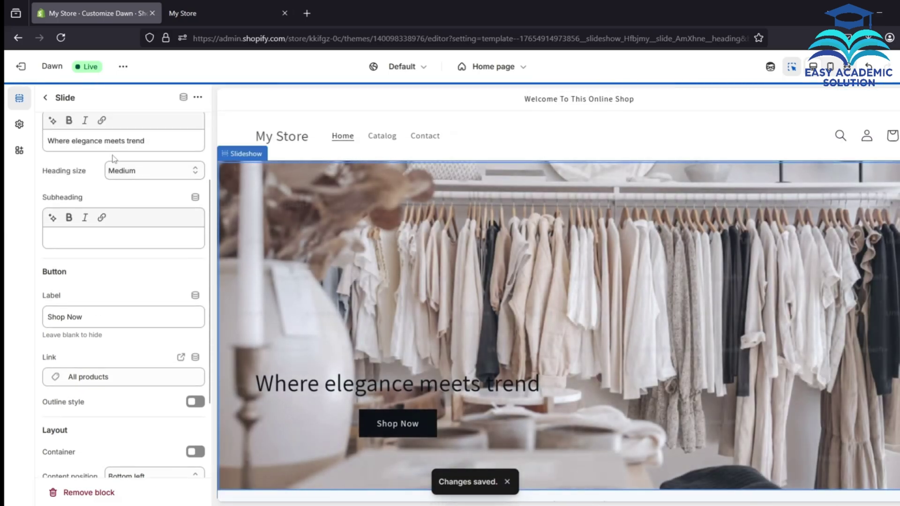
{"action": "left_click", "coordinate": [45, 99]}
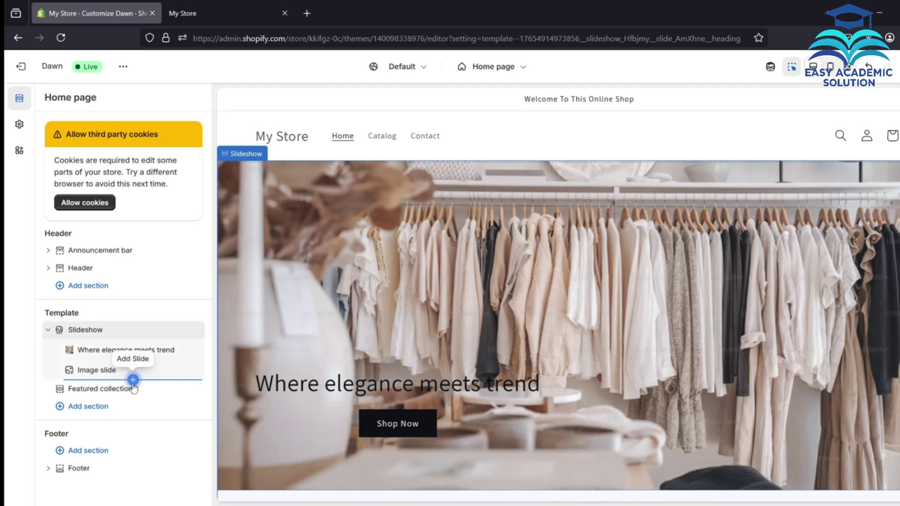
{"action": "left_click", "coordinate": [133, 380]}
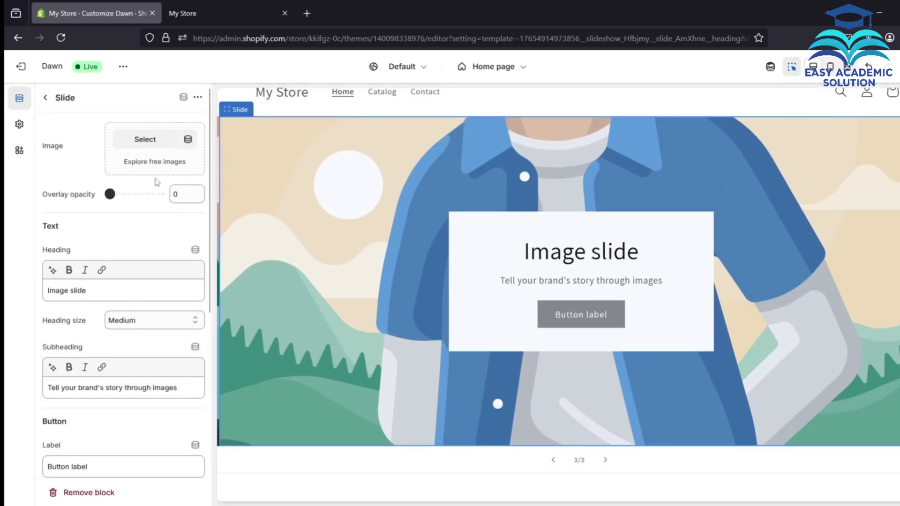
{"action": "left_click", "coordinate": [155, 145]}
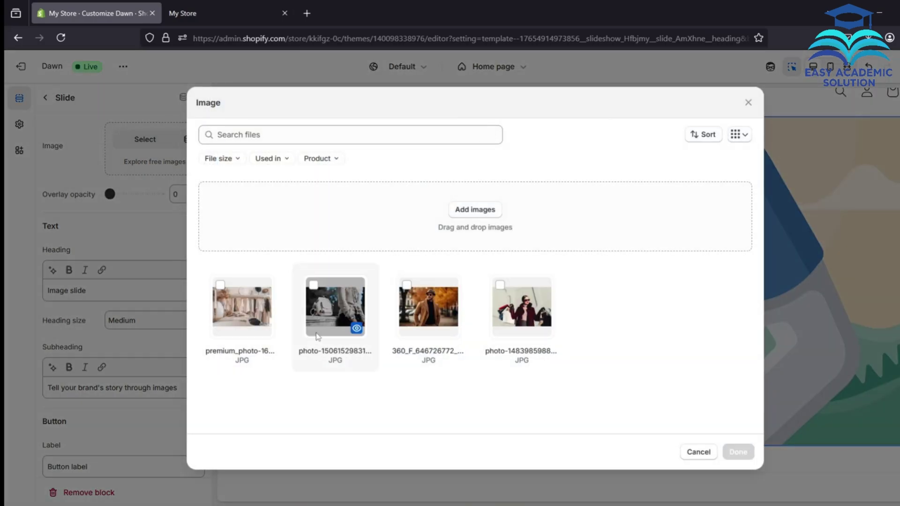
{"action": "left_click", "coordinate": [315, 289]}
{"action": "left_click", "coordinate": [742, 453]}
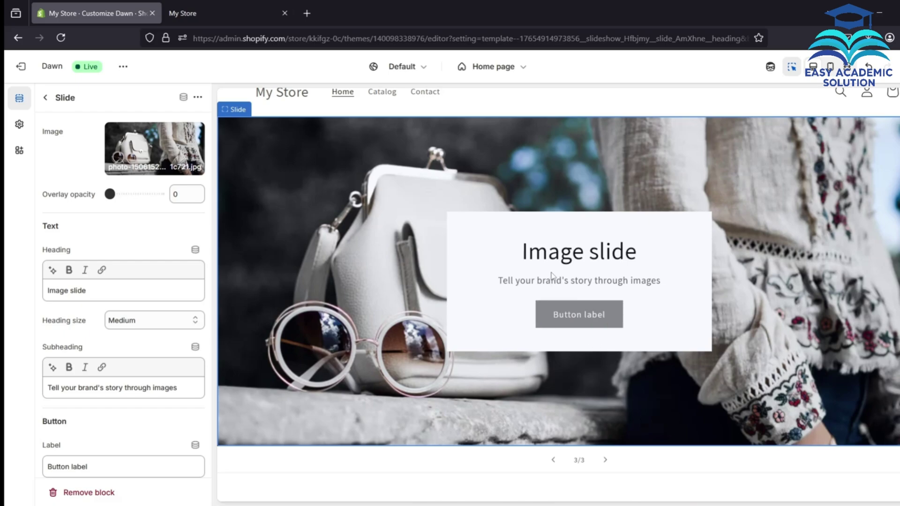
Step: Set the second slide's image to the photo of the woman in sunglasses carrying shopping bags
{"action": "left_click", "coordinate": [553, 464]}
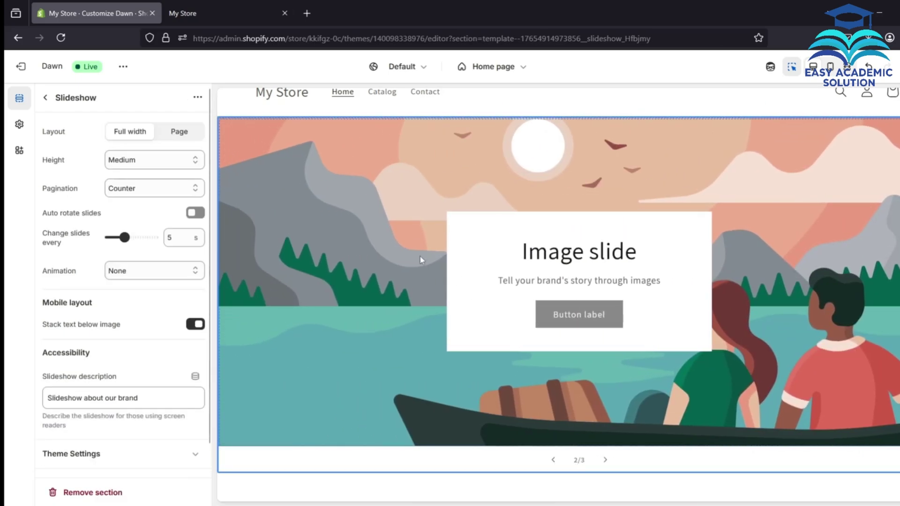
{"action": "scroll", "coordinate": [544, 270], "scroll_direction": "up", "scroll_amount": 1}
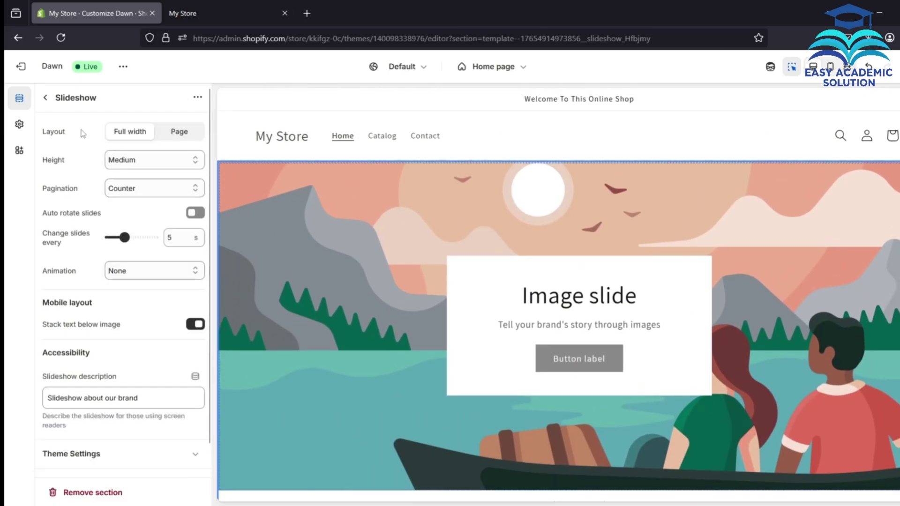
{"action": "left_click", "coordinate": [46, 100]}
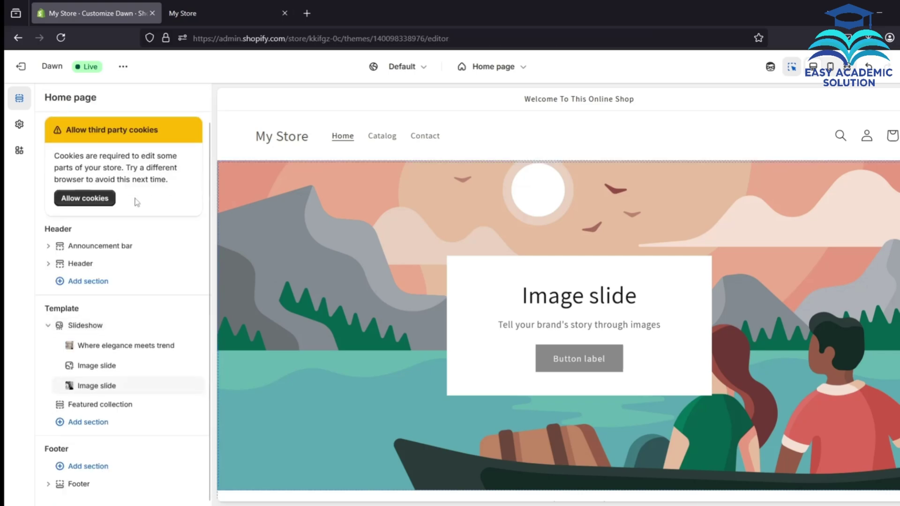
{"action": "left_click", "coordinate": [109, 366]}
{"action": "left_click", "coordinate": [146, 139]}
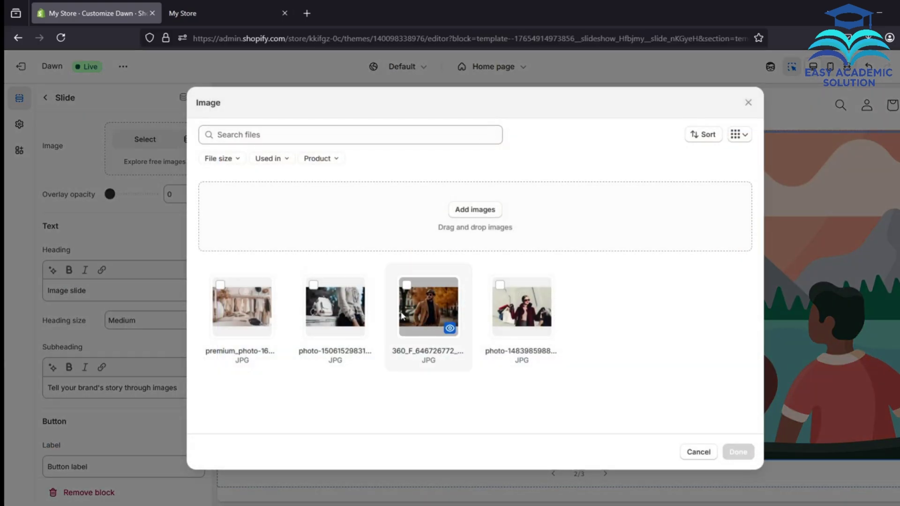
{"action": "left_click", "coordinate": [505, 292]}
{"action": "left_click", "coordinate": [737, 452]}
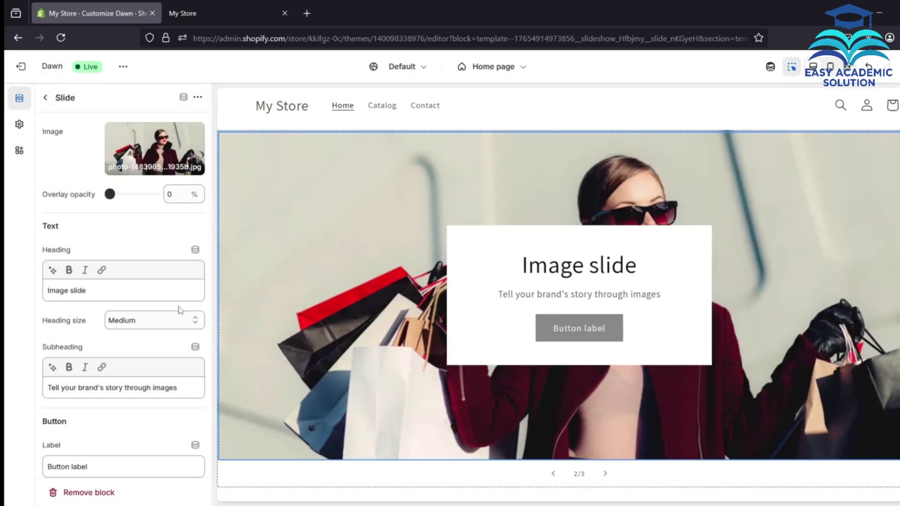
Step: Add a fourth slide to the slideshow and set its image to the photo of the man in a brown coat
{"action": "left_click", "coordinate": [45, 97]}
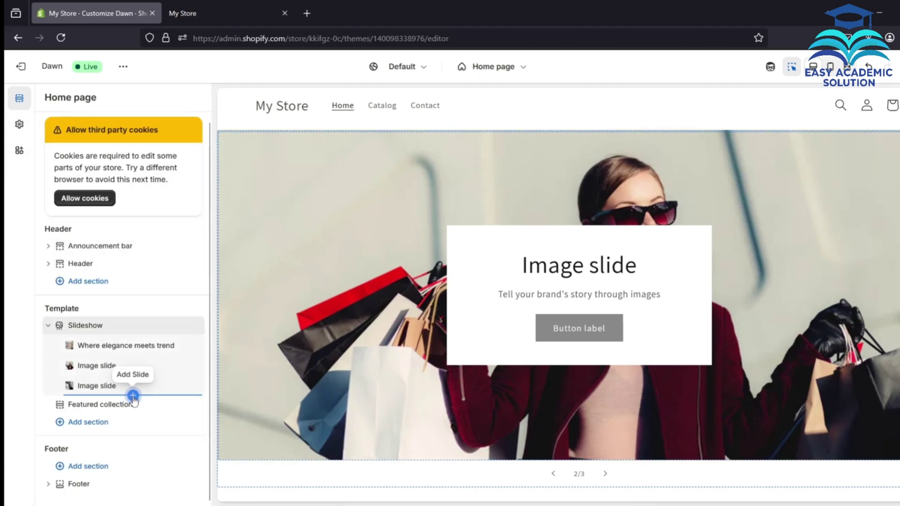
{"action": "left_click", "coordinate": [133, 396]}
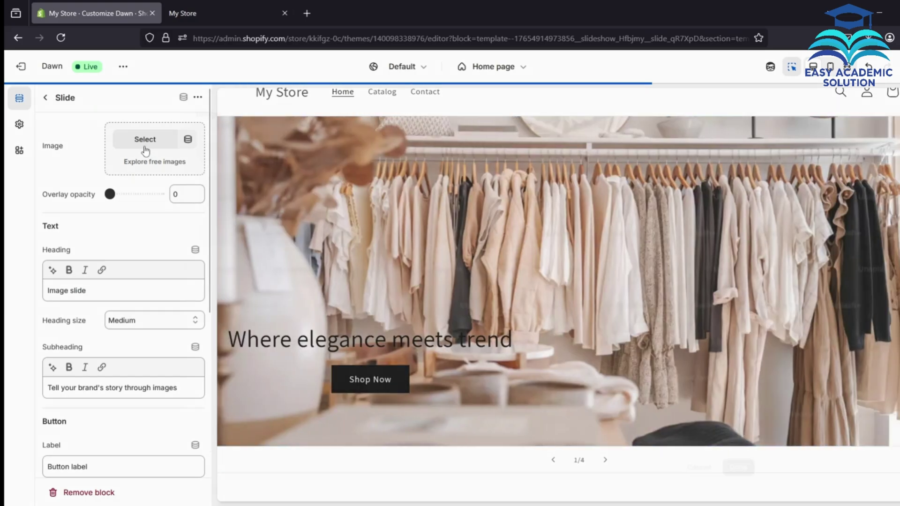
{"action": "left_click", "coordinate": [144, 143]}
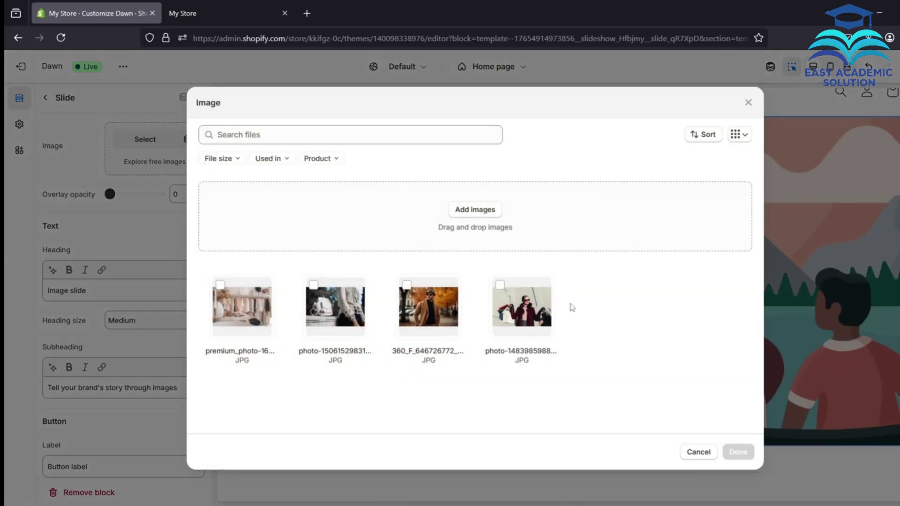
{"action": "left_click", "coordinate": [408, 291]}
{"action": "left_click", "coordinate": [745, 453]}
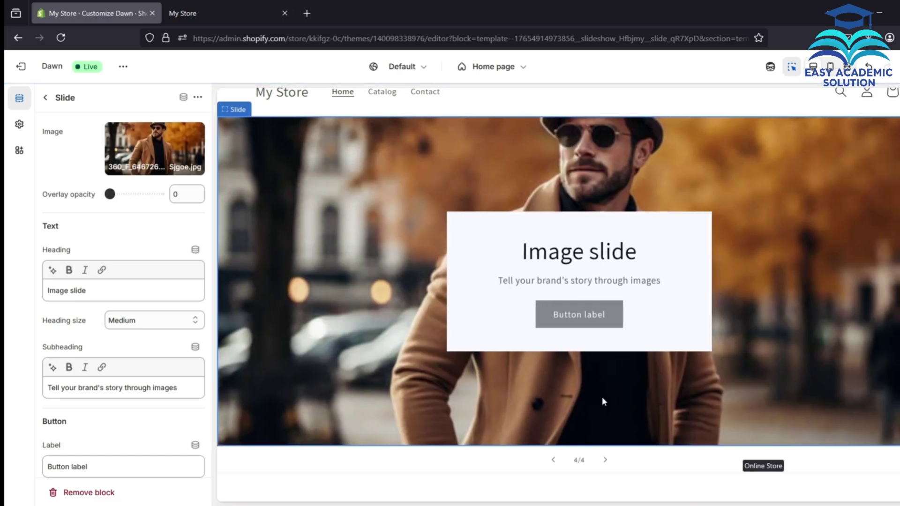
Step: Turn off the text container of the second slide and set its content position to Top left
{"action": "left_click", "coordinate": [45, 97]}
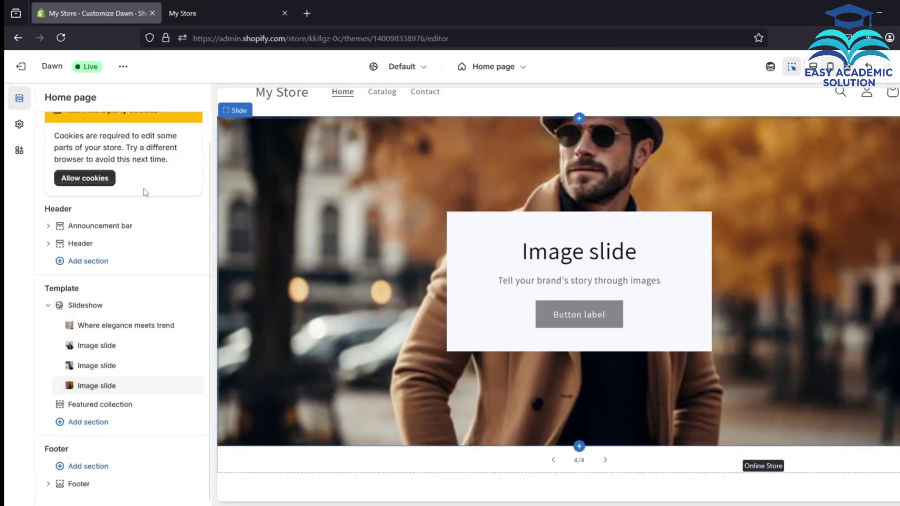
{"action": "left_click", "coordinate": [135, 324]}
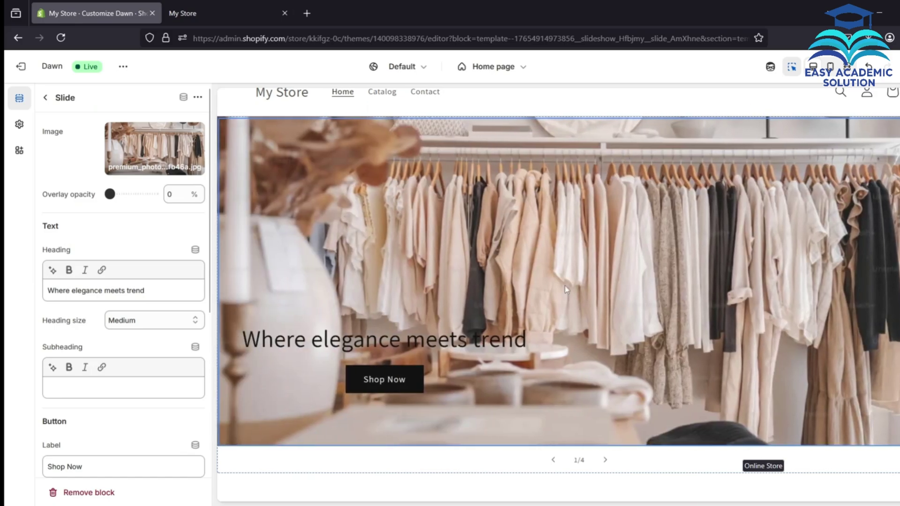
{"action": "scroll", "coordinate": [659, 314], "scroll_direction": "up", "scroll_amount": 1}
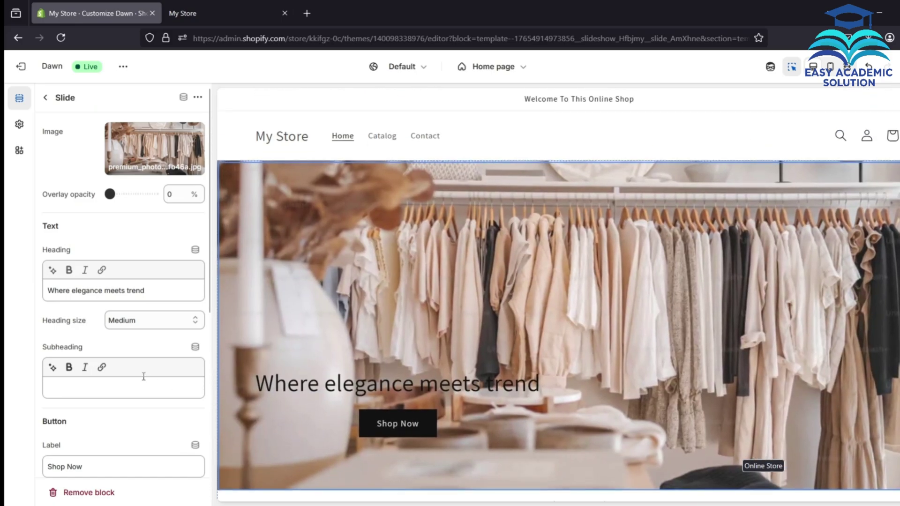
{"action": "left_click", "coordinate": [45, 99]}
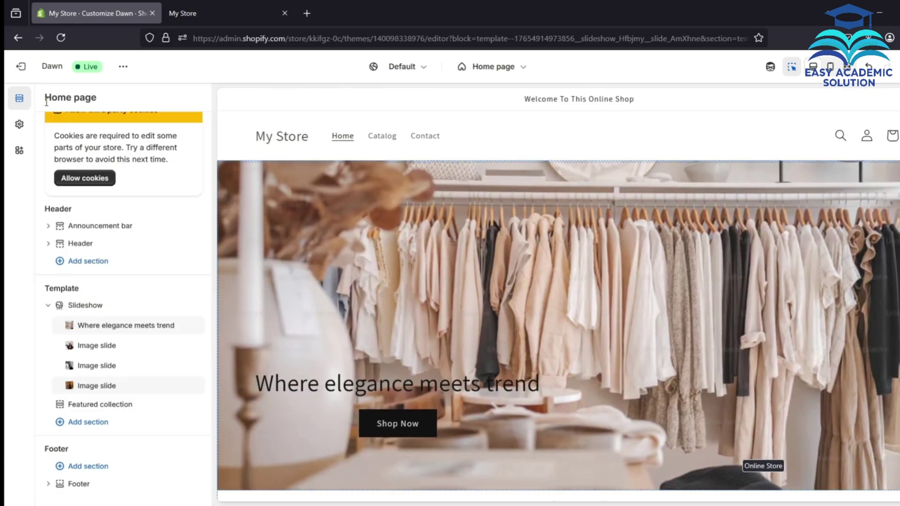
{"action": "left_click", "coordinate": [115, 347]}
{"action": "left_click", "coordinate": [631, 293]}
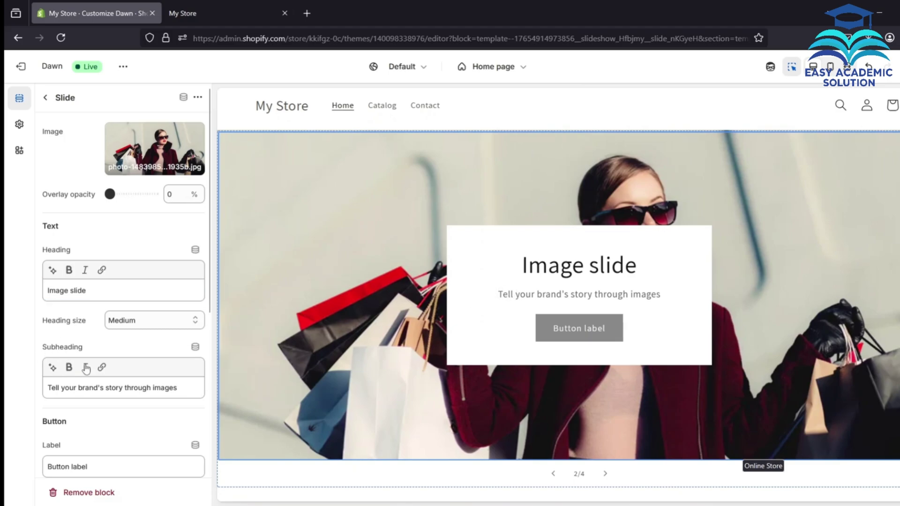
{"action": "scroll", "coordinate": [86, 369], "scroll_direction": "down", "scroll_amount": 5}
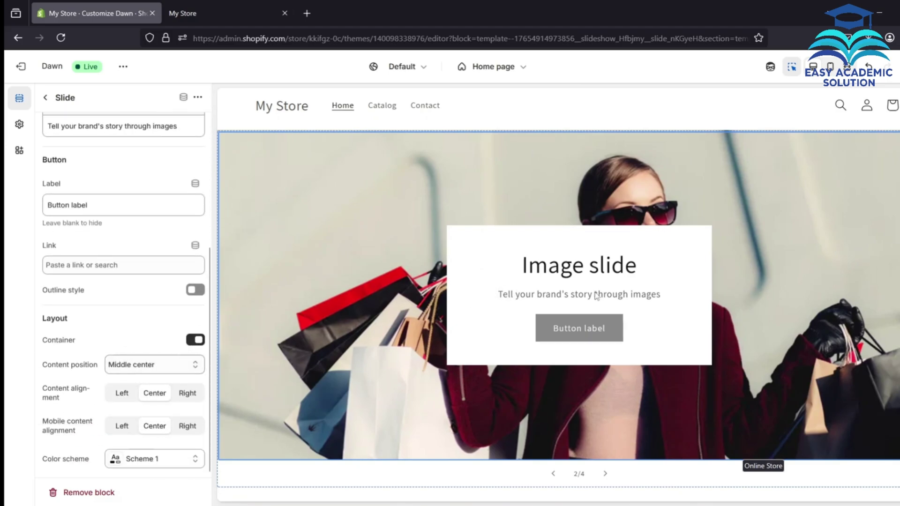
{"action": "left_click", "coordinate": [195, 340]}
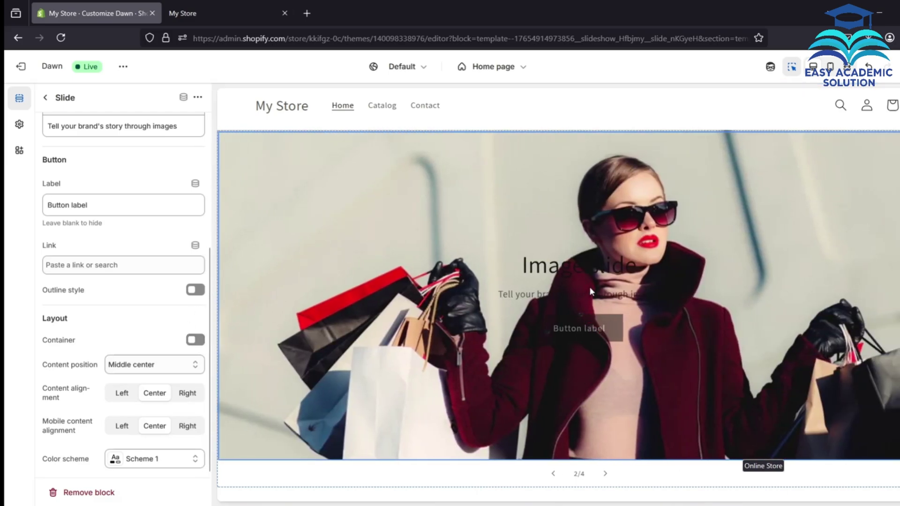
{"action": "left_click", "coordinate": [196, 365]}
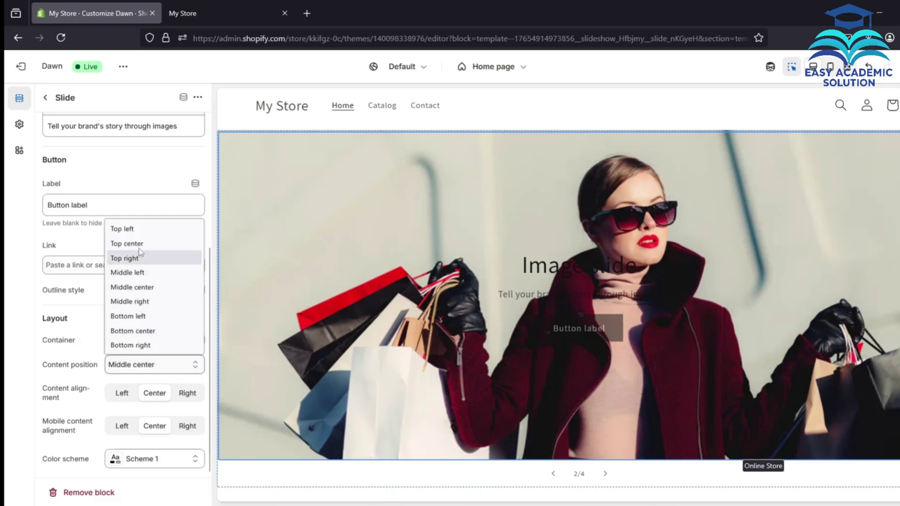
{"action": "left_click", "coordinate": [139, 230]}
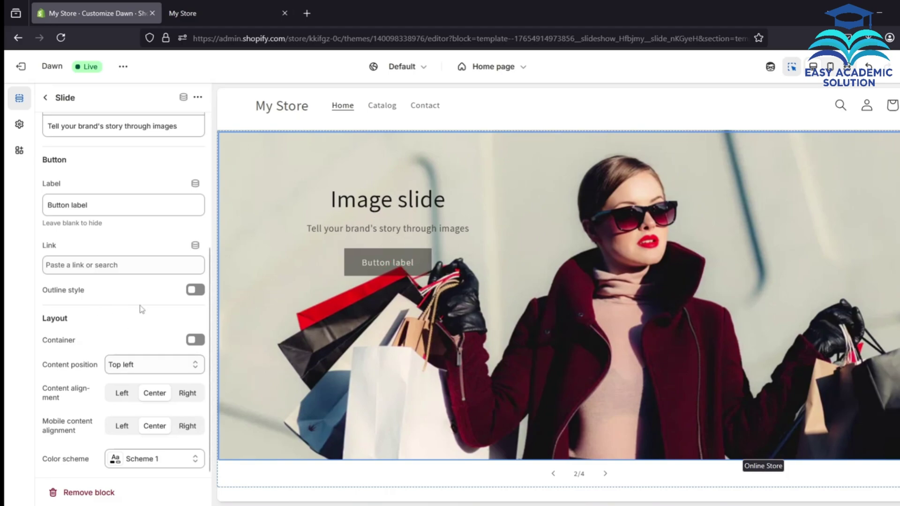
Step: Change the second slide's button label to "Shop Now"
{"action": "scroll", "coordinate": [146, 349], "scroll_direction": "up", "scroll_amount": 3}
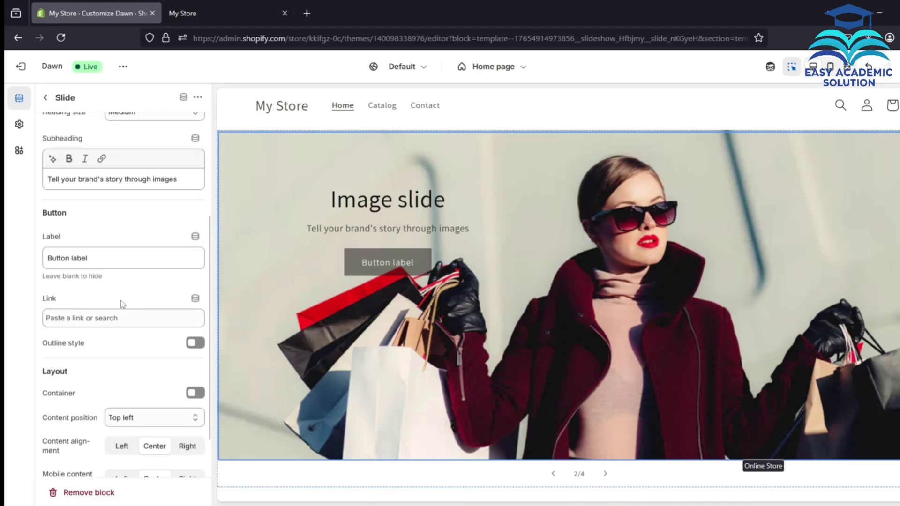
{"action": "triple_click", "coordinate": [99, 318]}
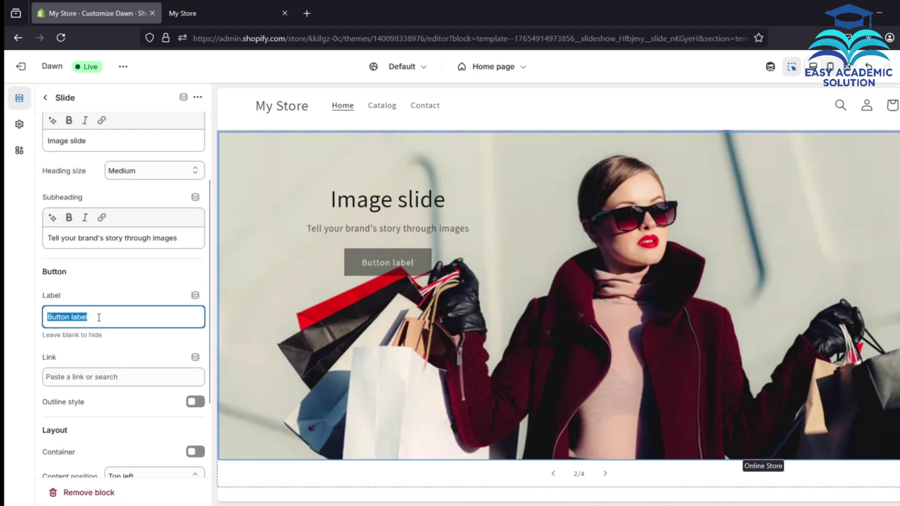
{"action": "type", "text": "Shop "}
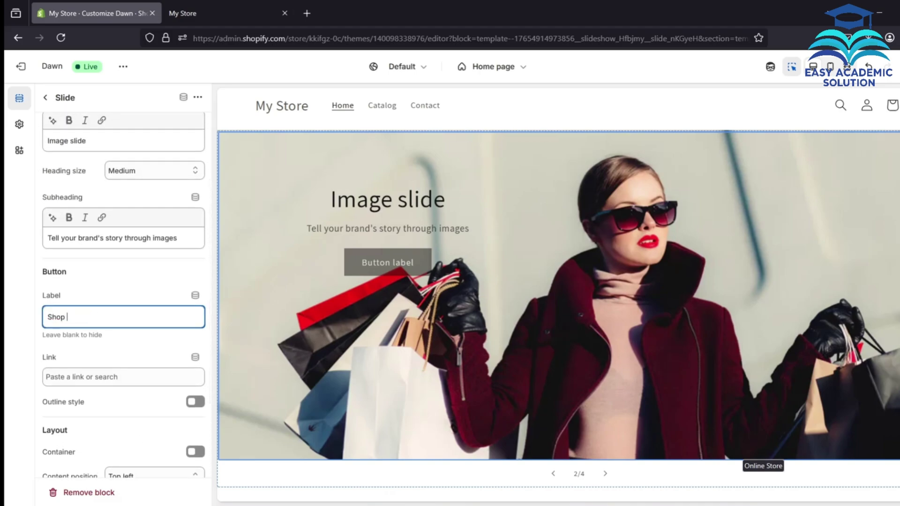
{"action": "type", "text": "Now"}
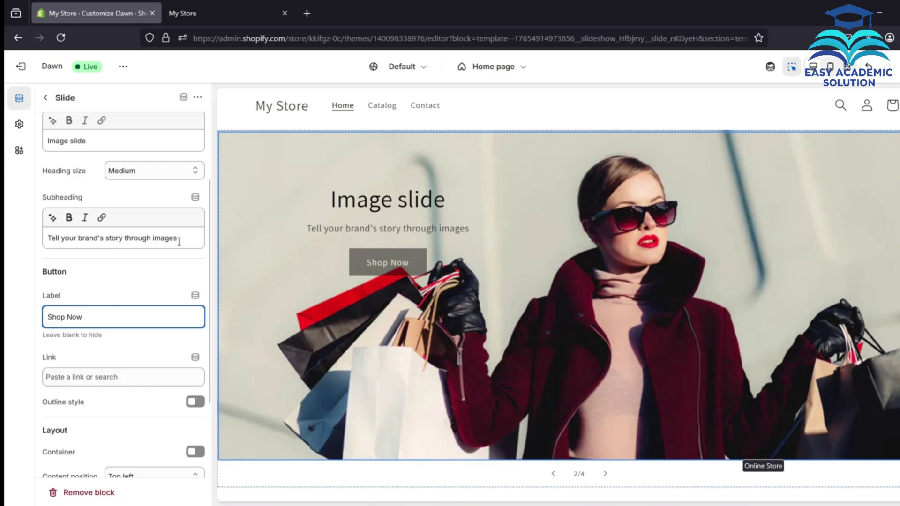
Step: Clear the second slide's subheading and set its heading to "Fashion with conscience"
{"action": "triple_click", "coordinate": [163, 241]}
{"action": "key", "text": "BackSpace"}
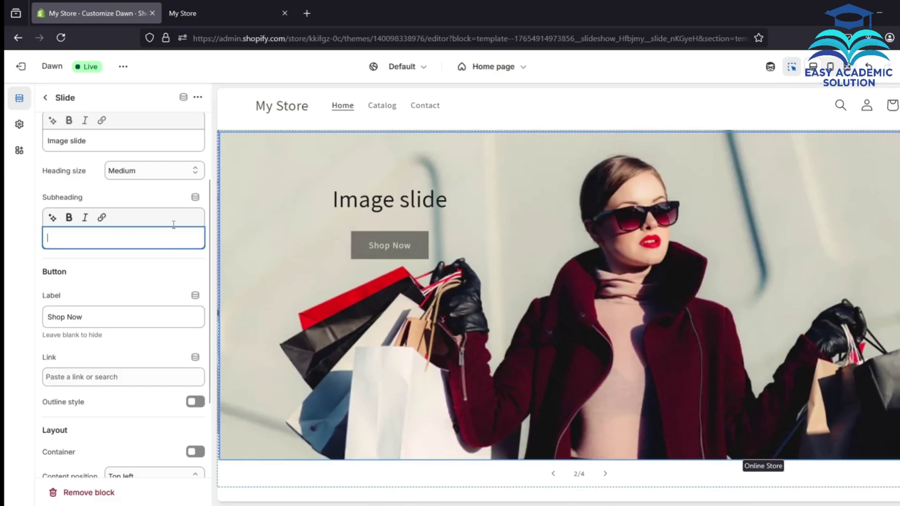
{"action": "left_click", "coordinate": [112, 144]}
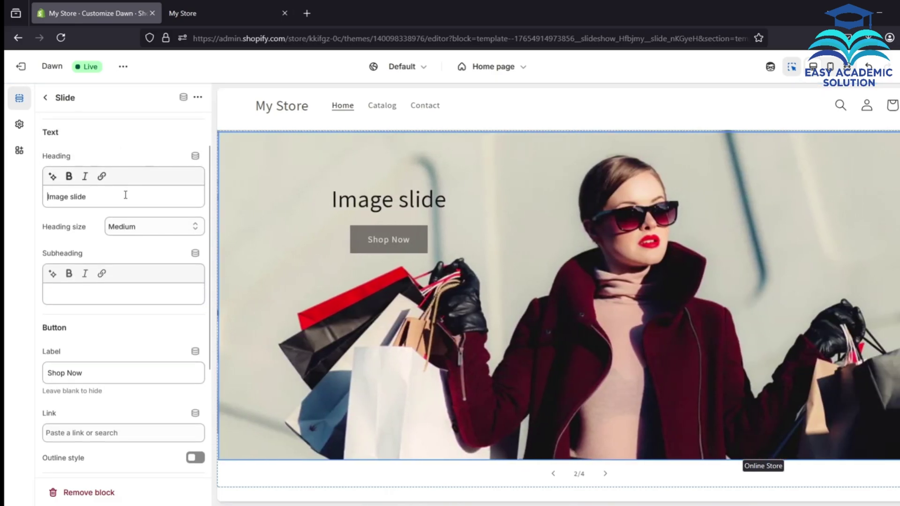
{"action": "triple_click", "coordinate": [126, 195]}
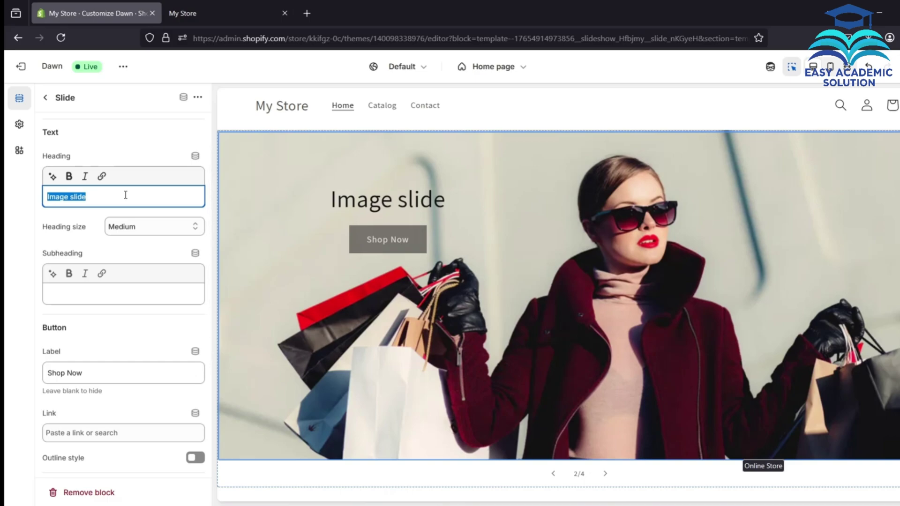
{"action": "type", "text": "F"}
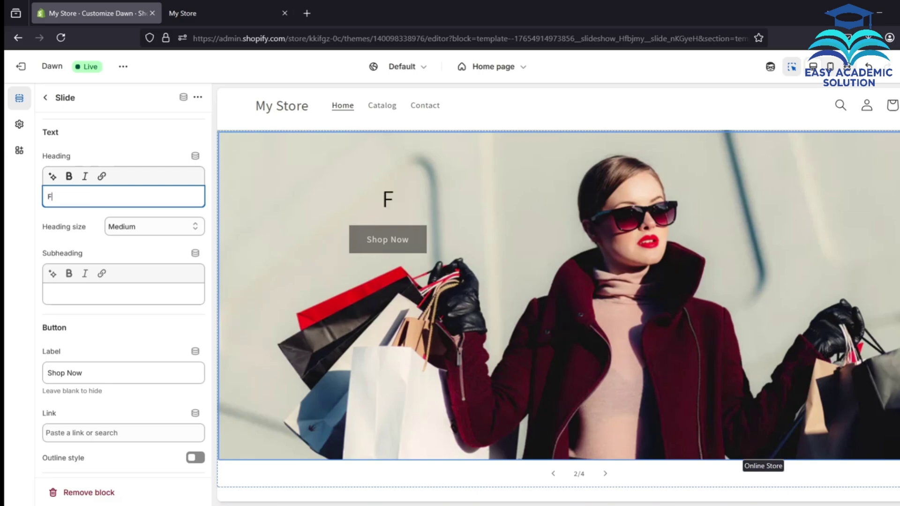
{"action": "type", "text": "ashio"}
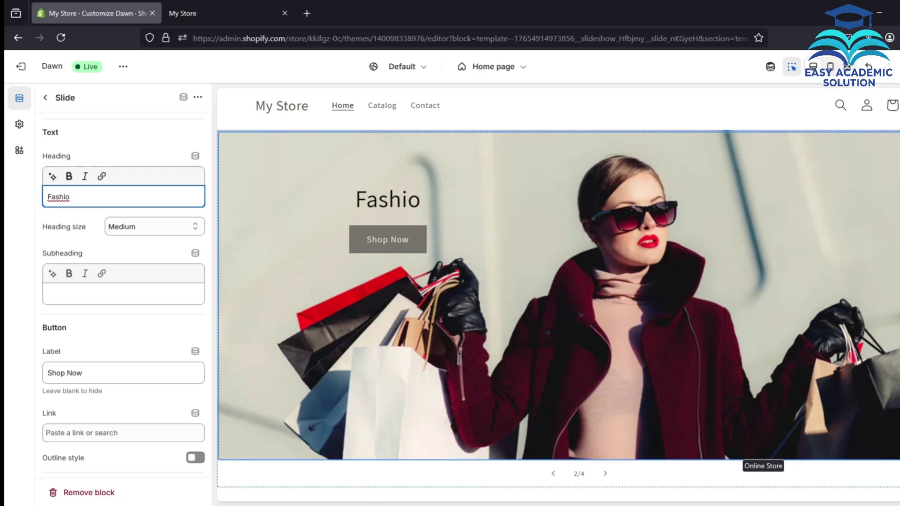
{"action": "type", "text": "n with "}
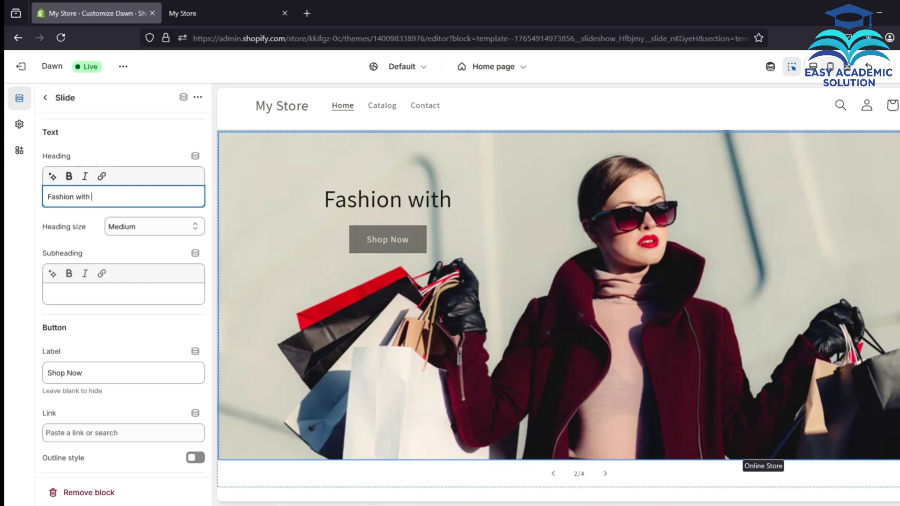
{"action": "type", "text": "cons"}
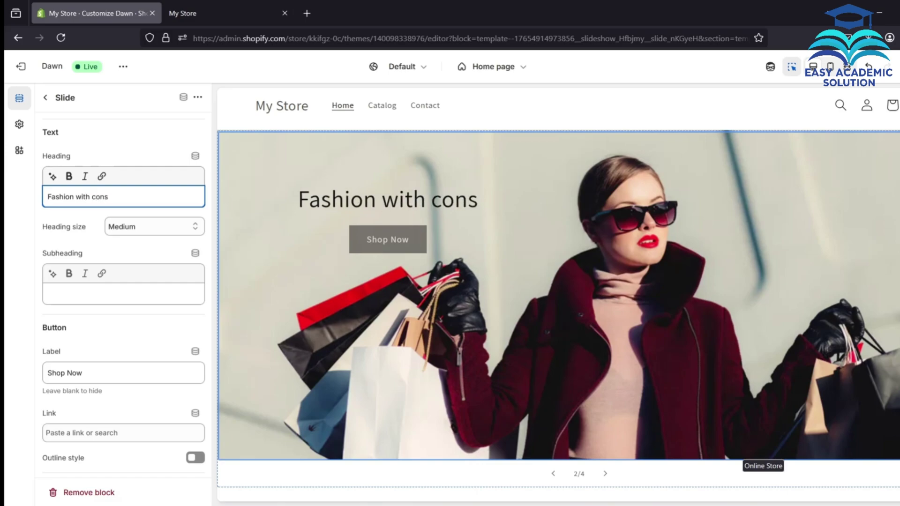
{"action": "type", "text": "cience"}
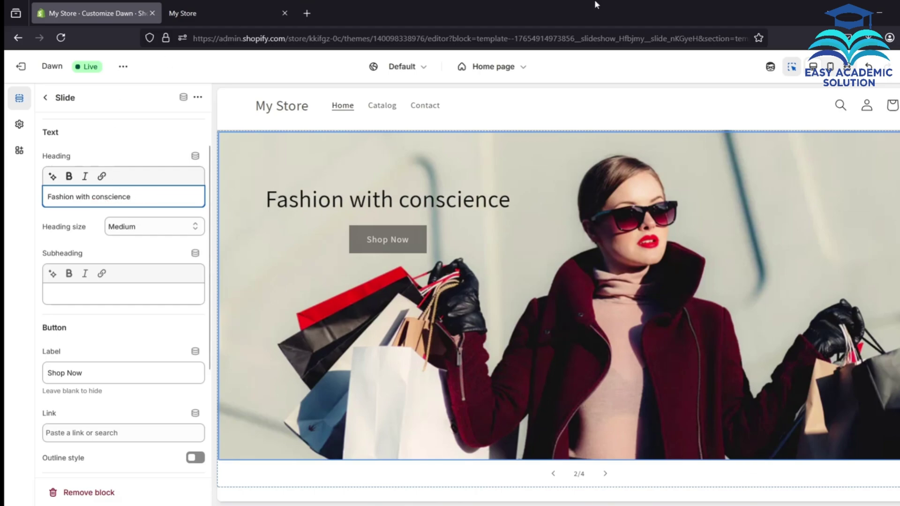
Step: Save the theme changes
{"action": "left_click", "coordinate": [654, 197]}
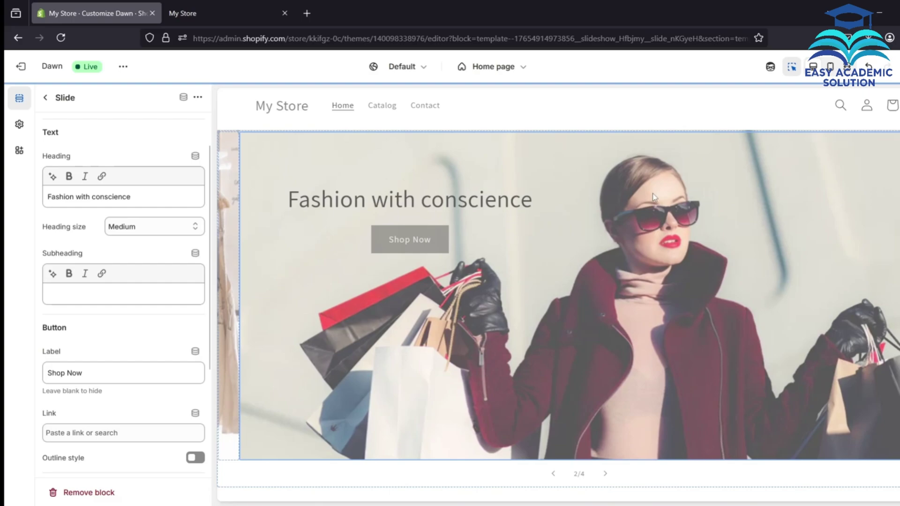
{"action": "key", "text": "ctrl+s"}
{"action": "left_click", "coordinate": [661, 206]}
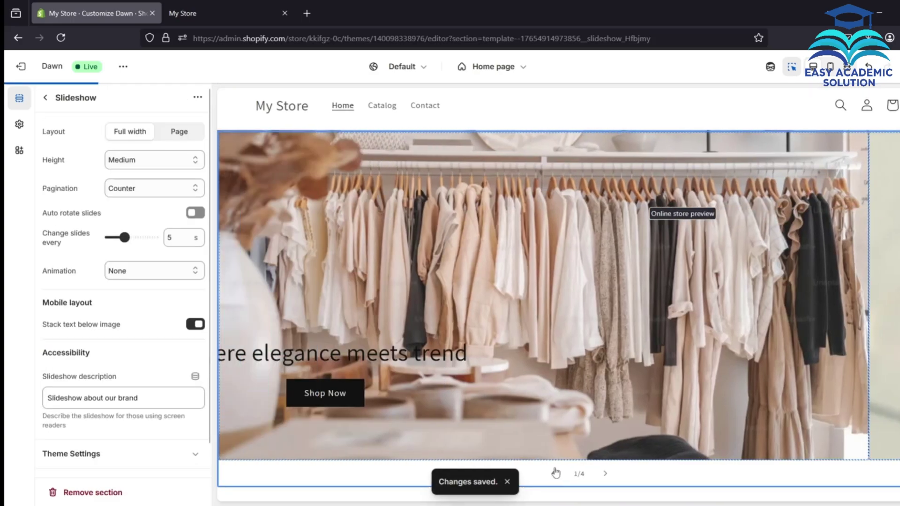
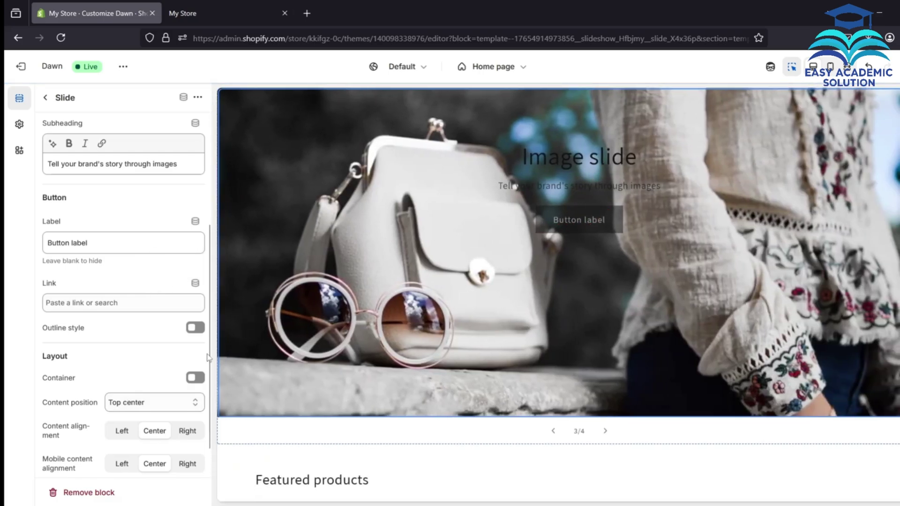
Step: Set the third slide's color scheme to Scheme 4
{"action": "scroll", "coordinate": [209, 357], "scroll_direction": "down", "scroll_amount": 1}
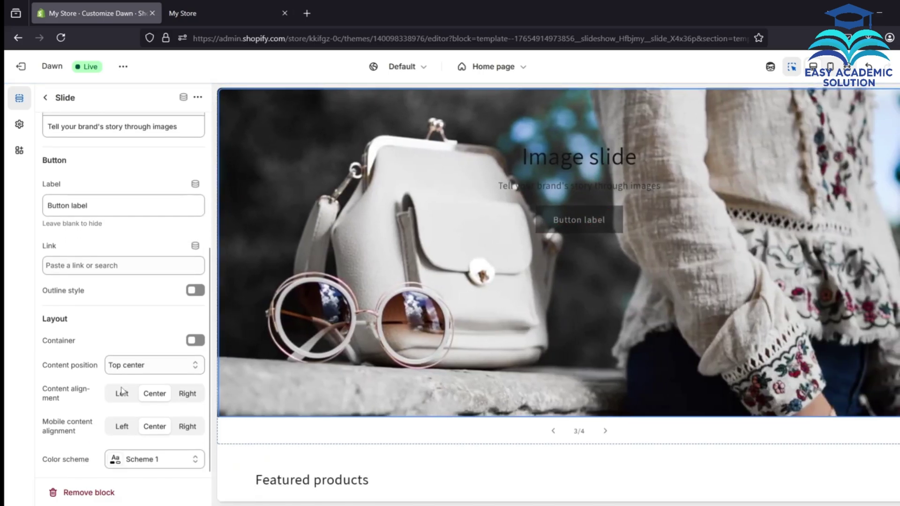
{"action": "left_click", "coordinate": [192, 461]}
{"action": "left_click", "coordinate": [155, 368]}
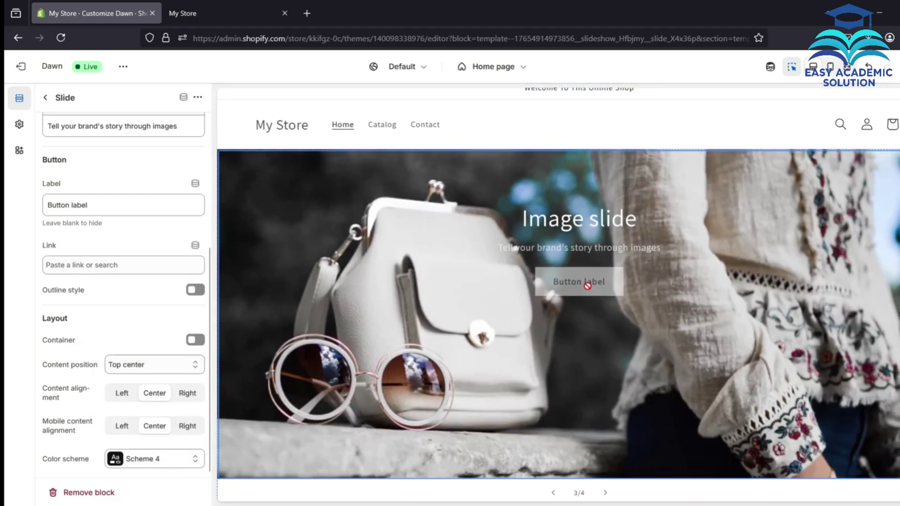
Step: Change the third slide's button label to "Shop Now" and link the button to All products
{"action": "scroll", "coordinate": [135, 291], "scroll_direction": "up", "scroll_amount": 4}
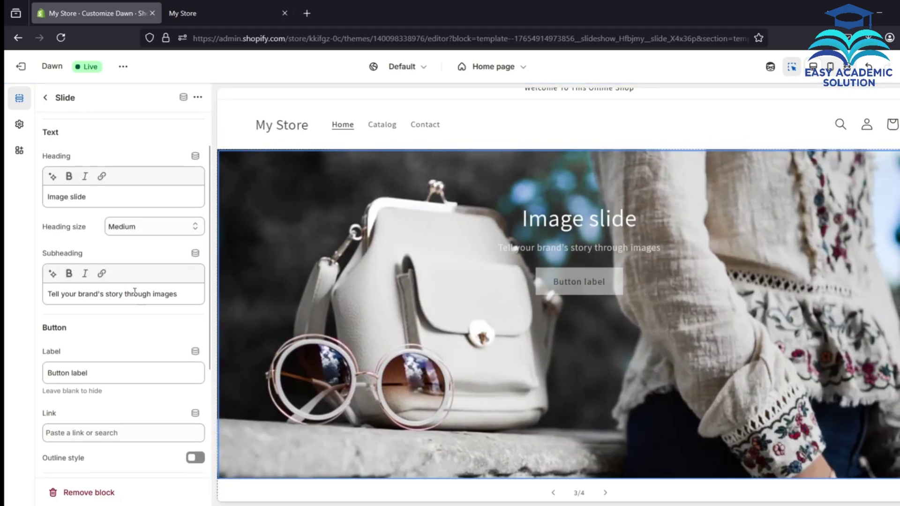
{"action": "triple_click", "coordinate": [101, 375]}
{"action": "type", "text": "Sh"}
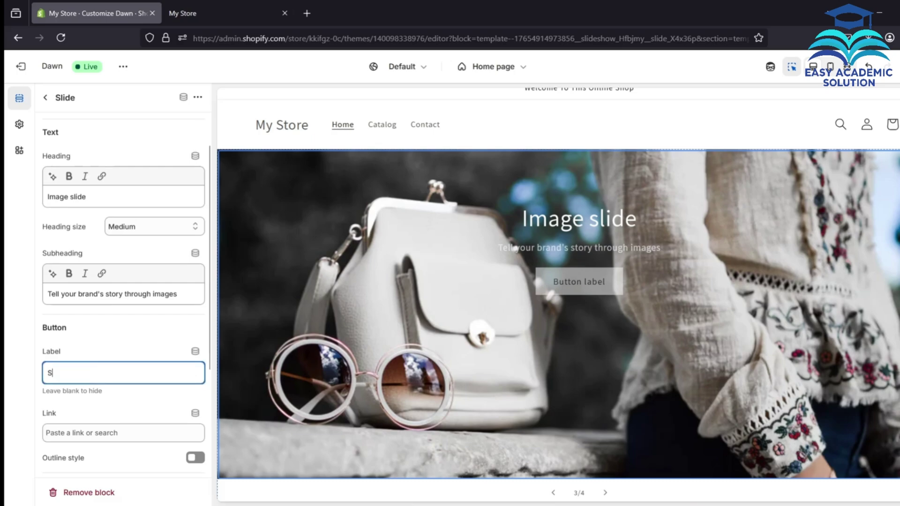
{"action": "type", "text": "op Now"}
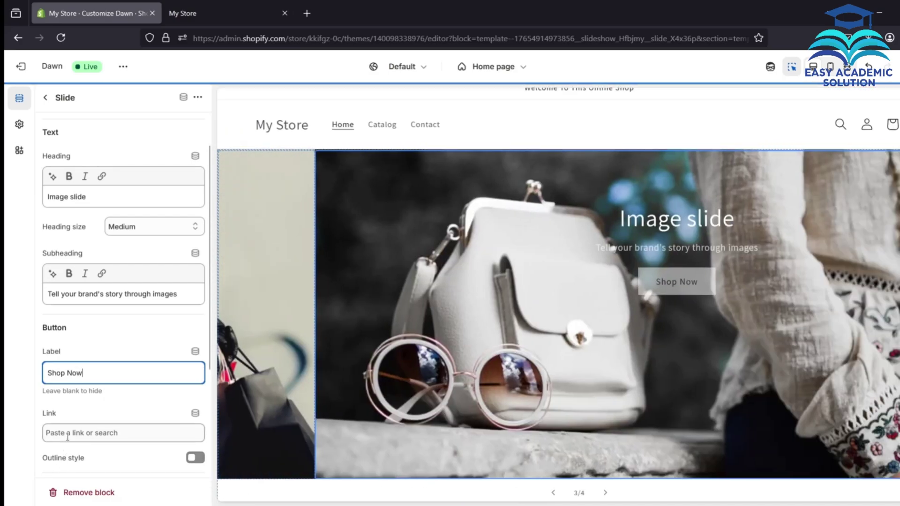
{"action": "left_click", "coordinate": [99, 432]}
{"action": "left_click", "coordinate": [97, 321]}
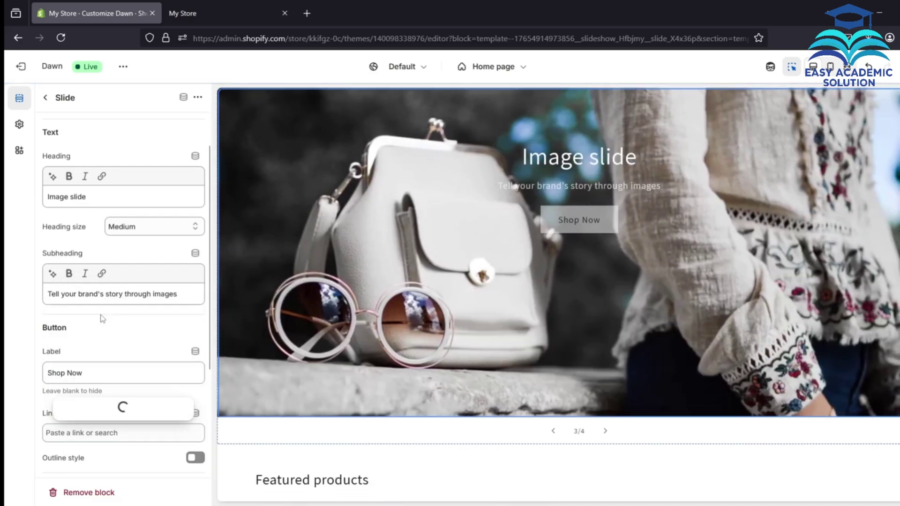
{"action": "left_click", "coordinate": [115, 413]}
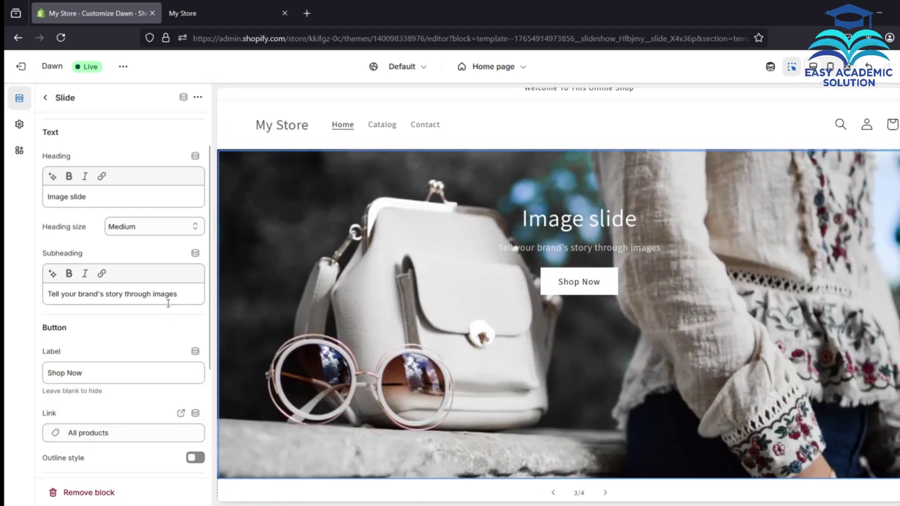
Step: Clear the third slide's subheading and replace its heading with "Fashion That Speaks"
{"action": "triple_click", "coordinate": [179, 298]}
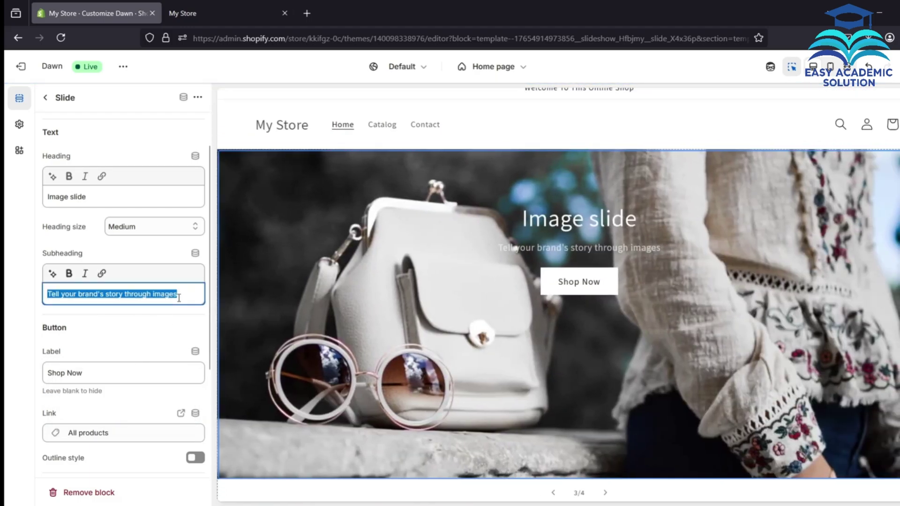
{"action": "key", "text": "BackSpace"}
{"action": "scroll", "coordinate": [141, 286], "scroll_direction": "up", "scroll_amount": 3}
{"action": "left_click", "coordinate": [110, 293]}
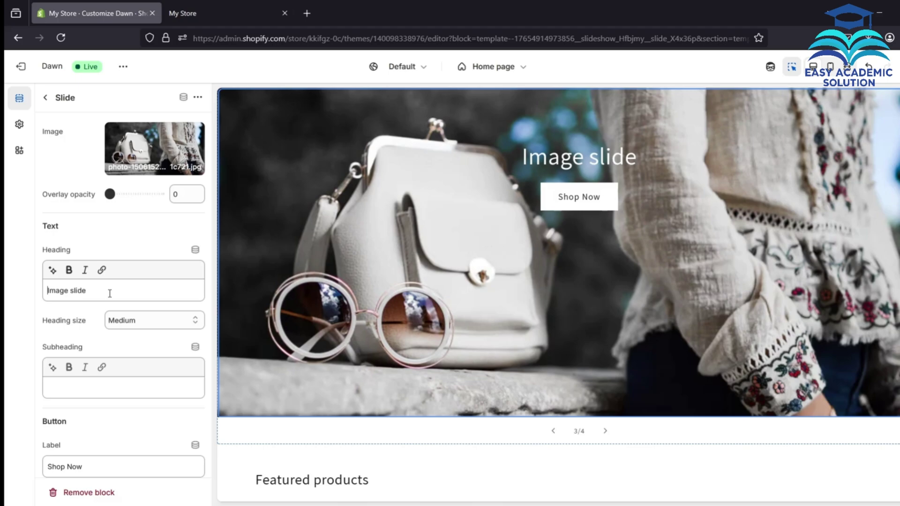
{"action": "type", "text": "Fashion "}
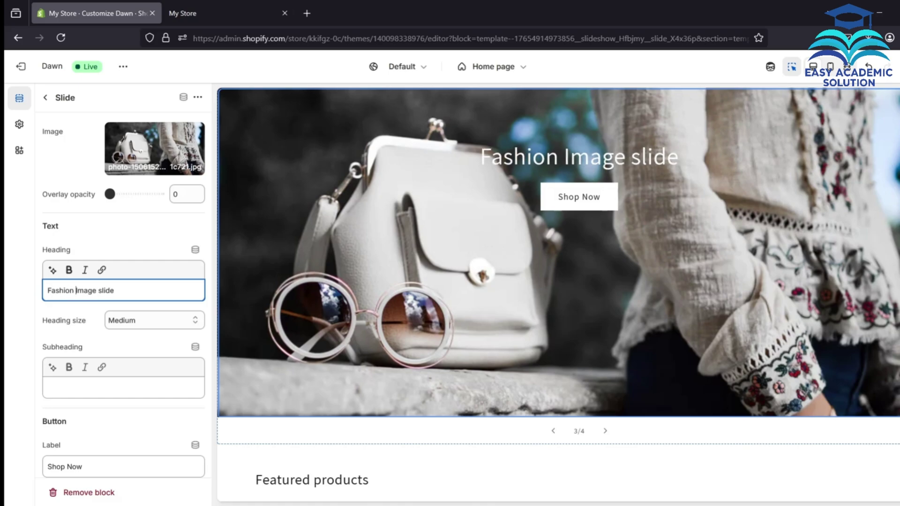
{"action": "type", "text": "That "}
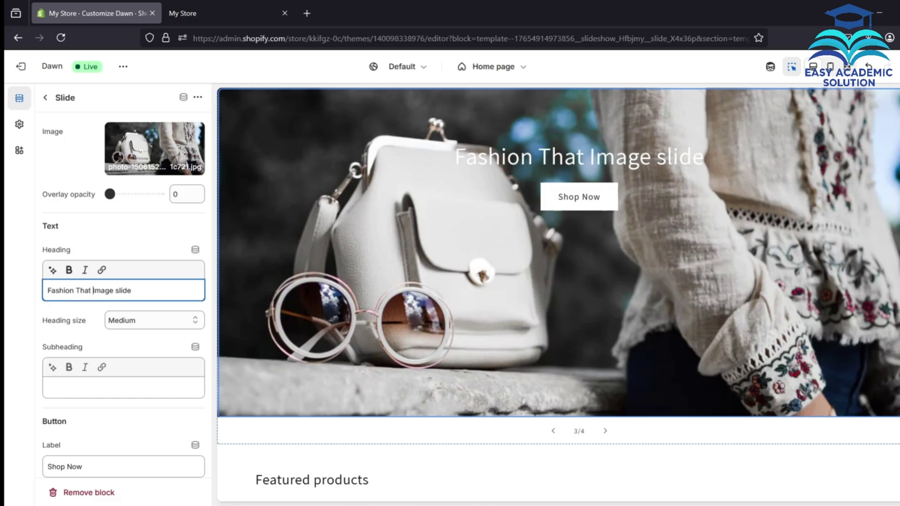
{"action": "type", "text": "Spea"}
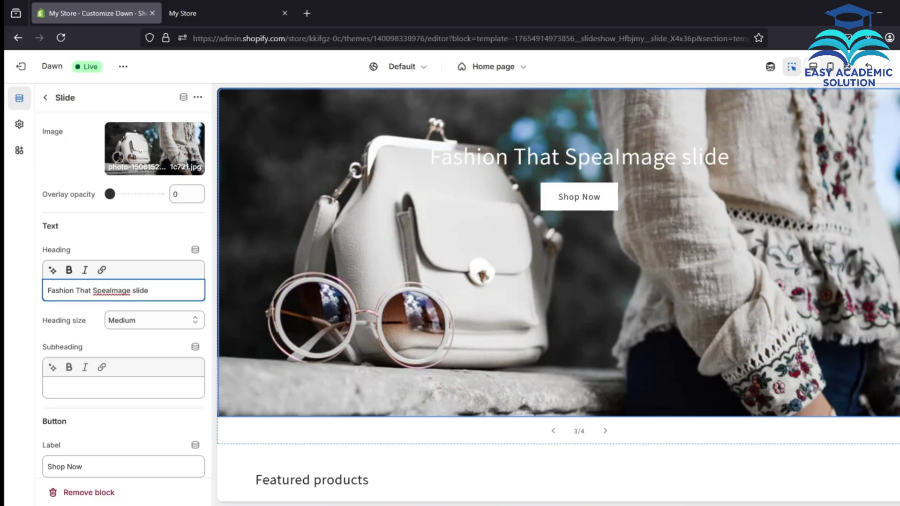
{"action": "type", "text": "ks"}
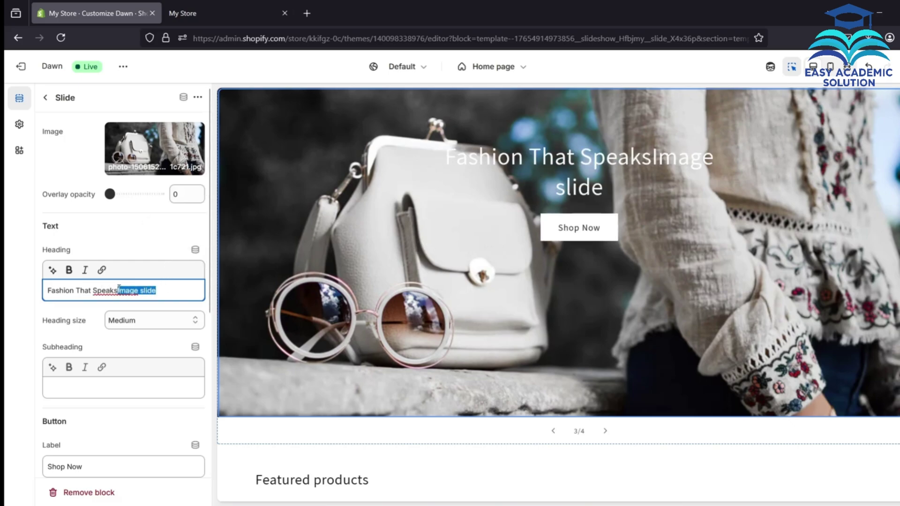
{"action": "key", "text": "BackSpace"}
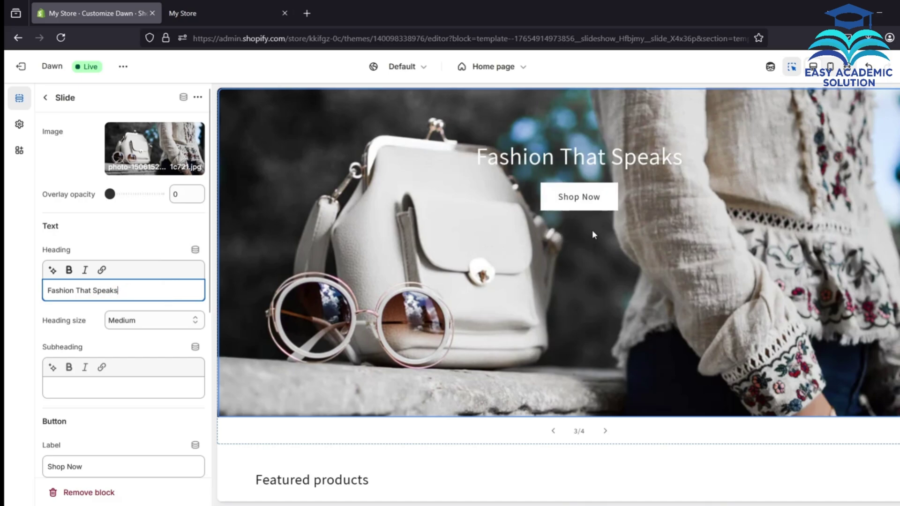
Step: Link the second slide's Shop Now button to All products and save the changes
{"action": "left_click", "coordinate": [553, 431]}
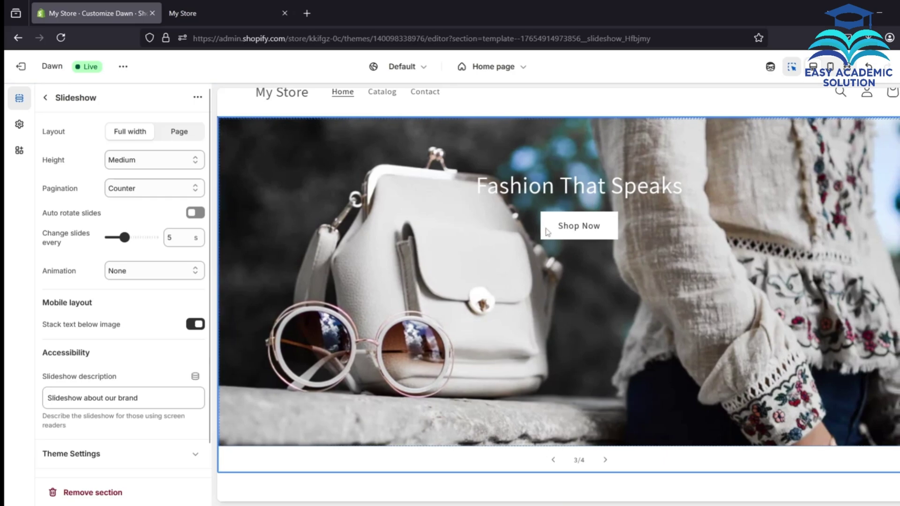
{"action": "left_click", "coordinate": [553, 461]}
{"action": "left_click", "coordinate": [505, 368]}
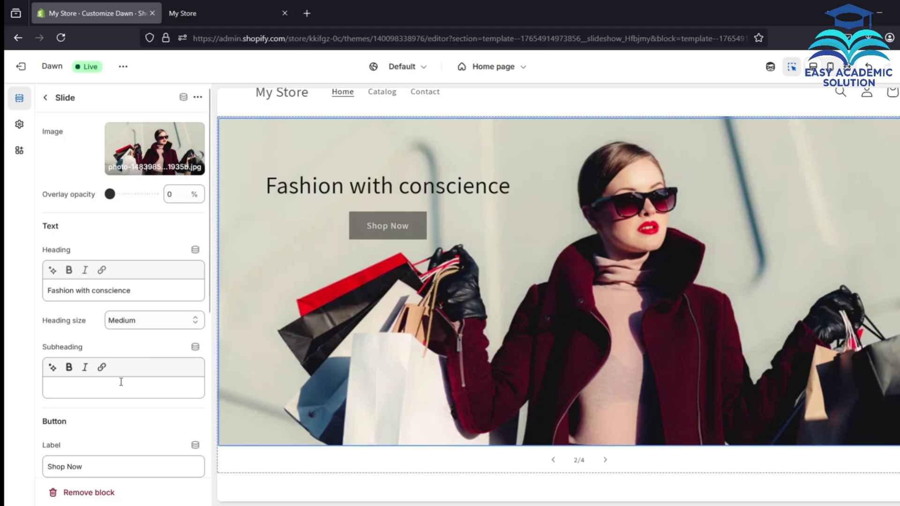
{"action": "scroll", "coordinate": [112, 394], "scroll_direction": "down", "scroll_amount": 5}
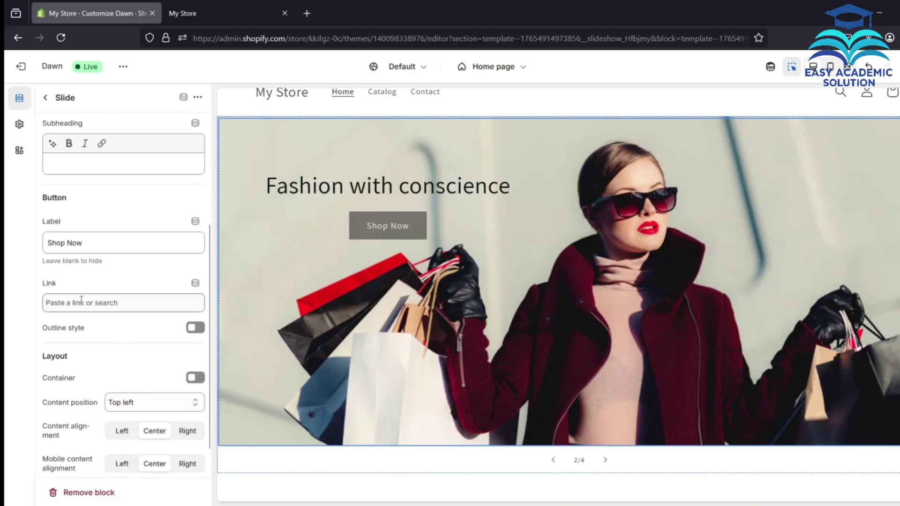
{"action": "scroll", "coordinate": [171, 320], "scroll_direction": "down", "scroll_amount": 1}
{"action": "scroll", "coordinate": [140, 328], "scroll_direction": "up", "scroll_amount": 6}
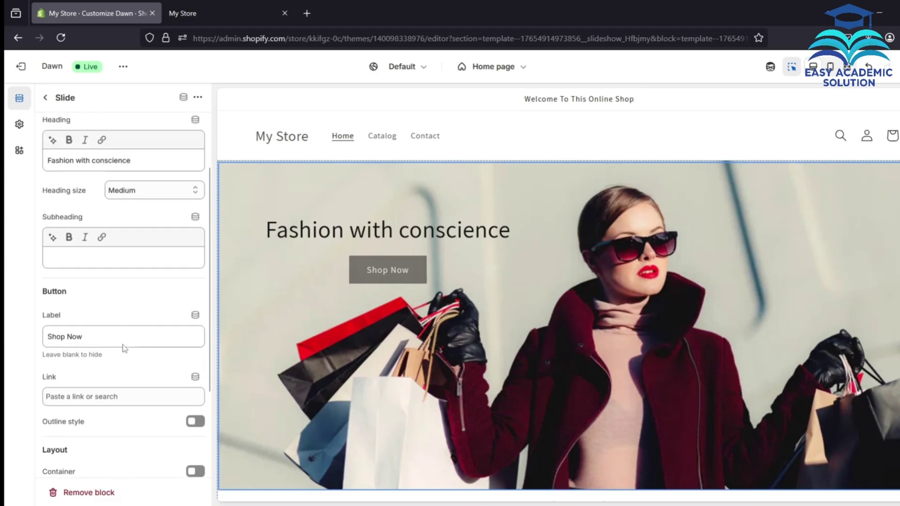
{"action": "scroll", "coordinate": [97, 278], "scroll_direction": "down", "scroll_amount": 4}
{"action": "scroll", "coordinate": [97, 278], "scroll_direction": "down", "scroll_amount": 2}
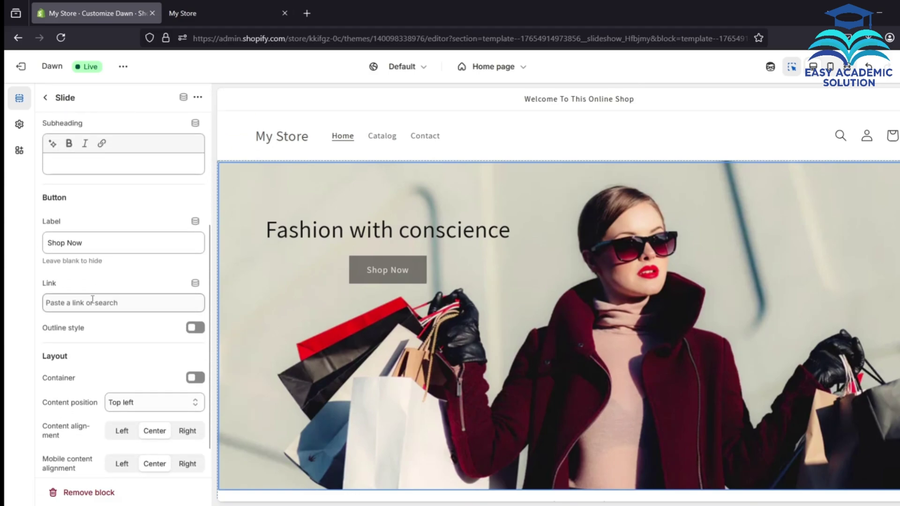
{"action": "left_click", "coordinate": [65, 302]}
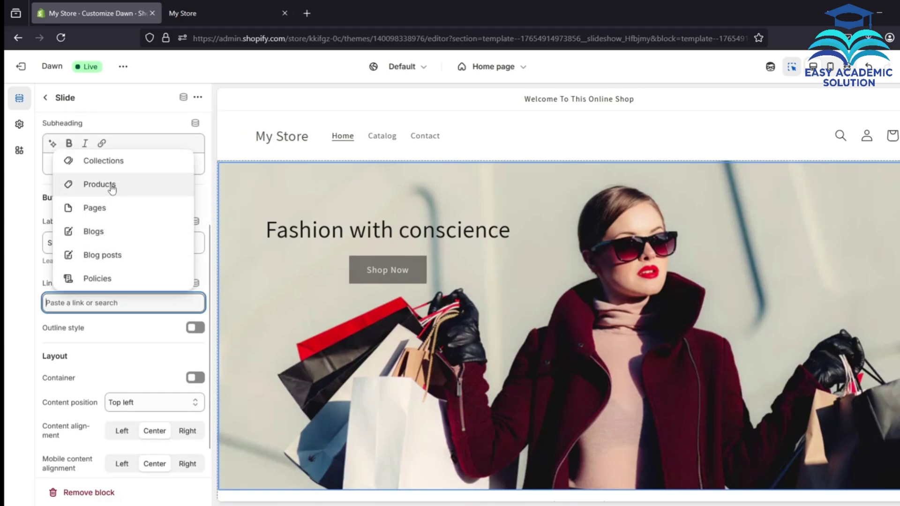
{"action": "left_click", "coordinate": [113, 188]}
{"action": "left_click", "coordinate": [117, 278]}
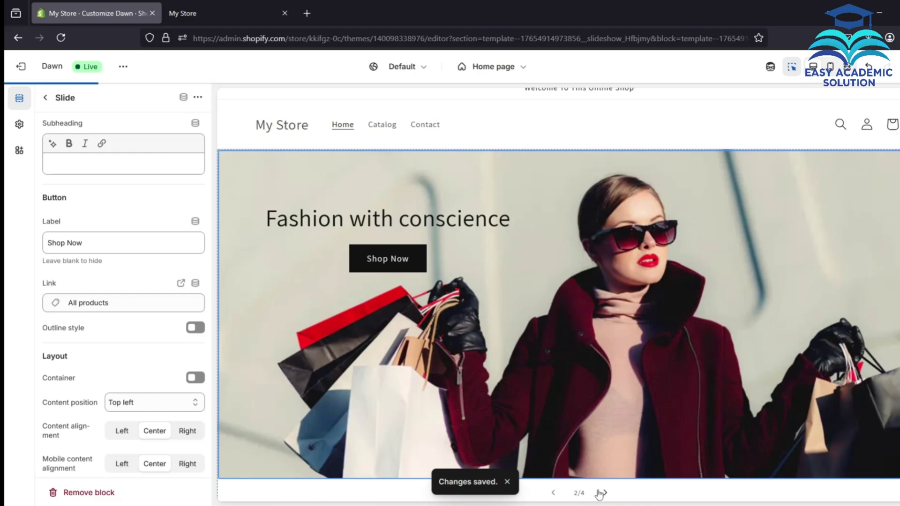
Step: Page through the slides in the preview and return to the home page's section list
{"action": "left_click", "coordinate": [605, 492]}
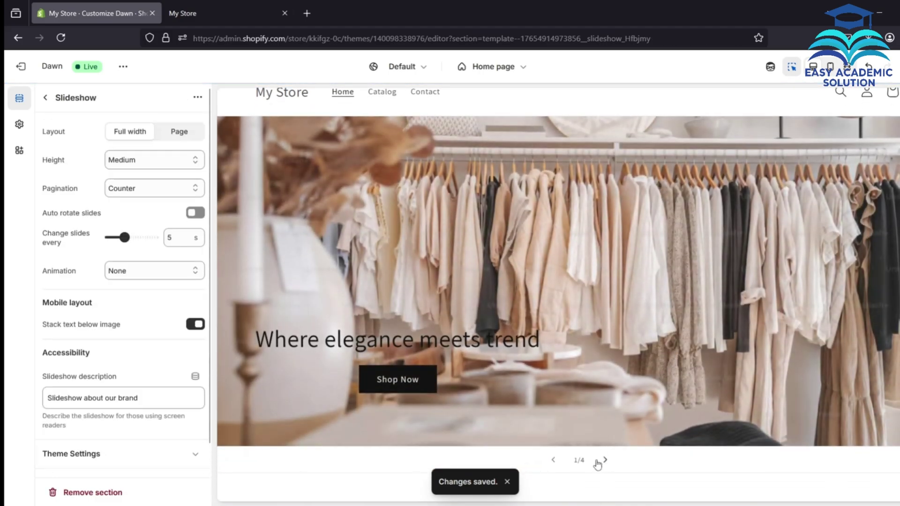
{"action": "left_click", "coordinate": [605, 460]}
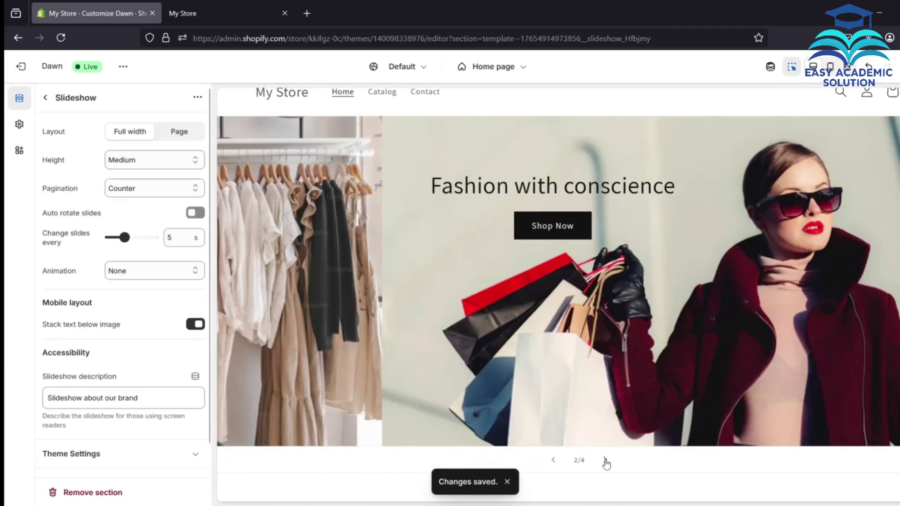
{"action": "left_click", "coordinate": [44, 98]}
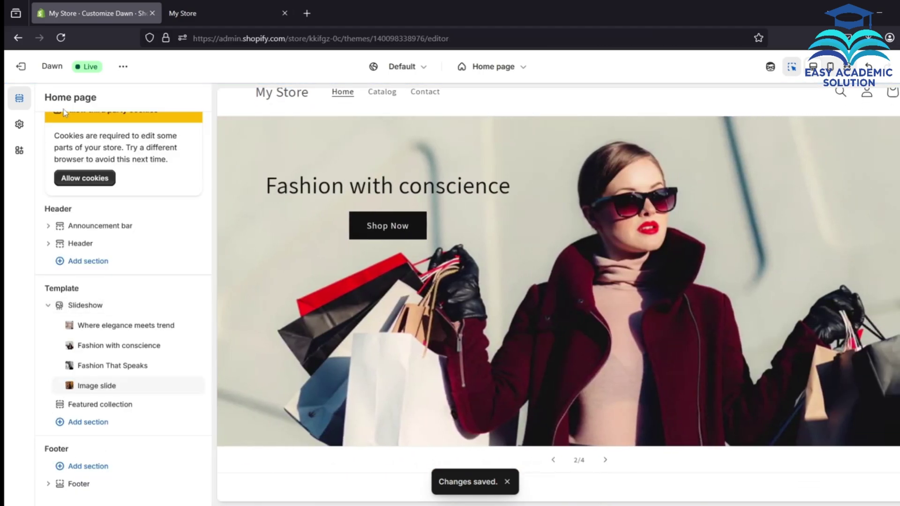
Step: Clear the fourth slide's subheading and turn off the container around its text
{"action": "left_click", "coordinate": [71, 384]}
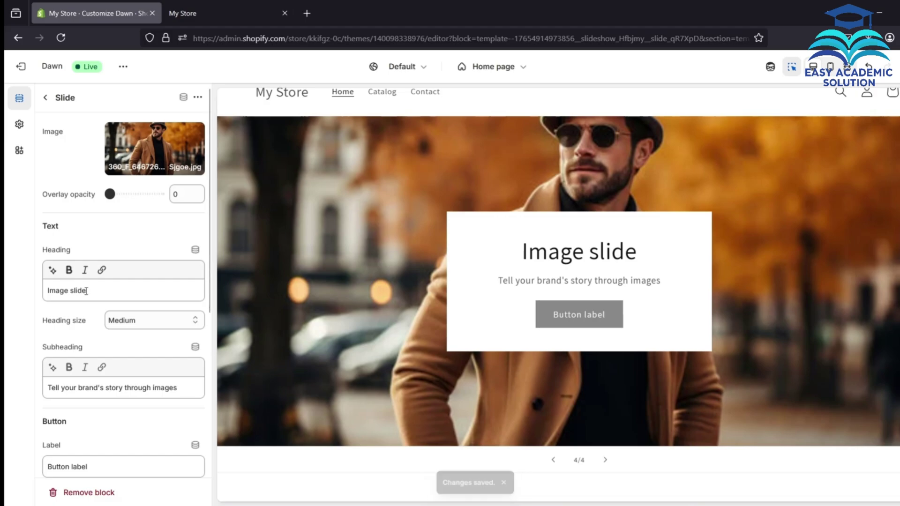
{"action": "triple_click", "coordinate": [187, 390]}
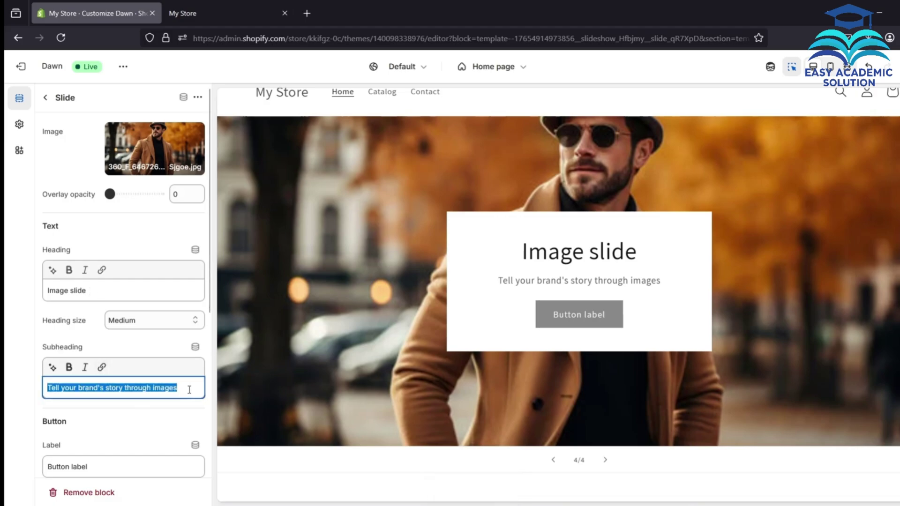
{"action": "key", "text": "BackSpace"}
{"action": "scroll", "coordinate": [141, 413], "scroll_direction": "down", "scroll_amount": 3}
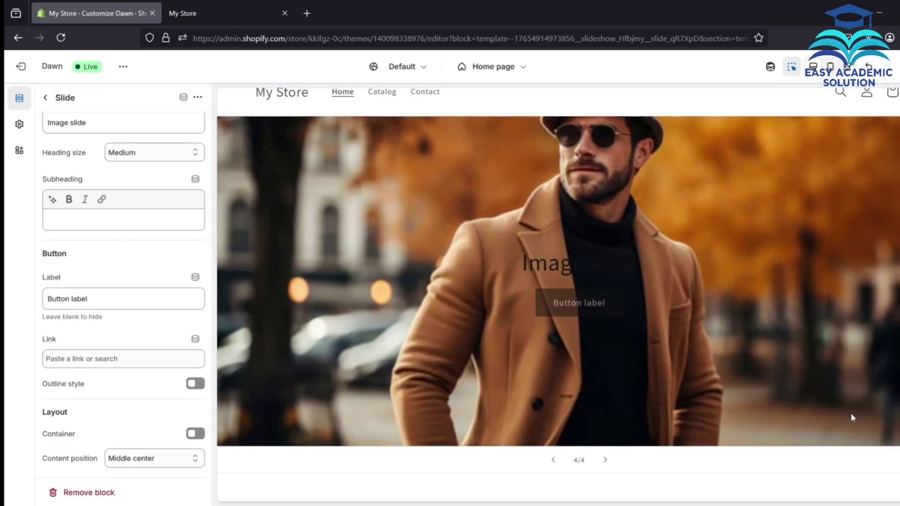
Step: Set the fourth slide's content position to Bottom right and its color scheme to Scheme 5 after trying Scheme 2
{"action": "scroll", "coordinate": [136, 412], "scroll_direction": "down", "scroll_amount": 2}
{"action": "left_click", "coordinate": [195, 365]}
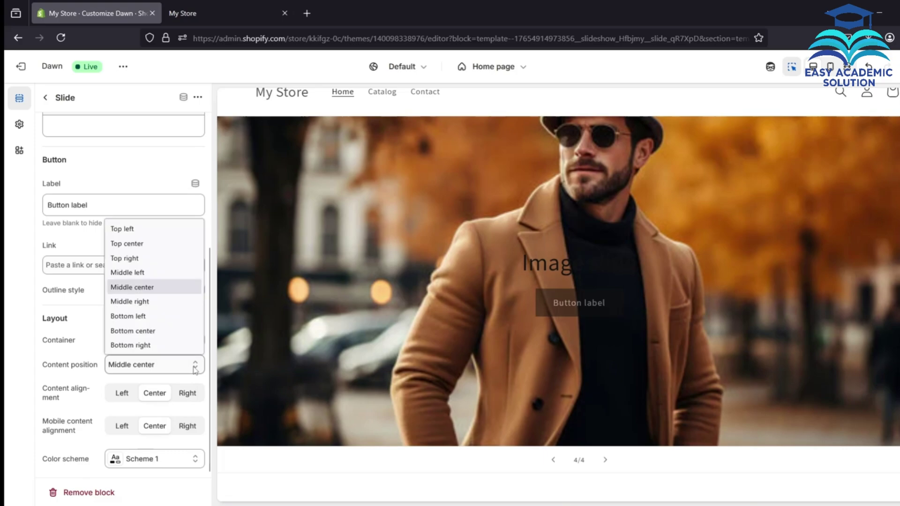
{"action": "left_click", "coordinate": [131, 345]}
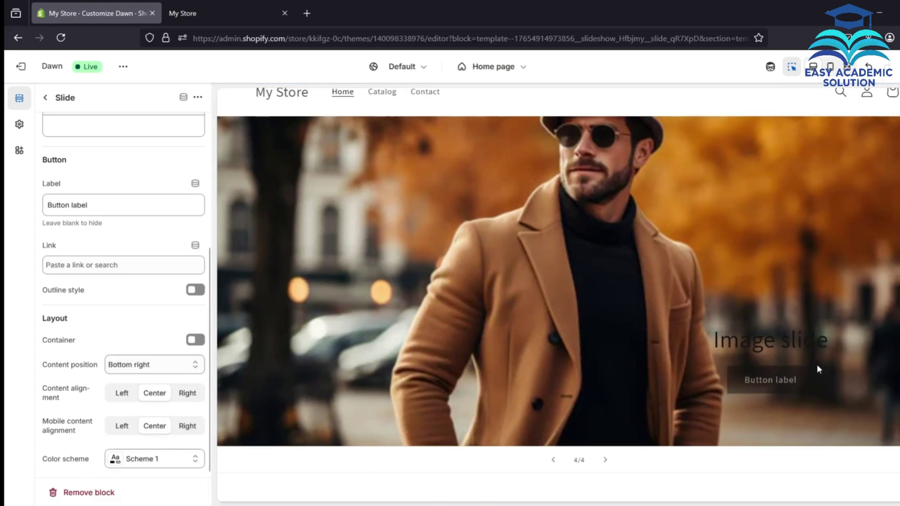
{"action": "left_click", "coordinate": [194, 459]}
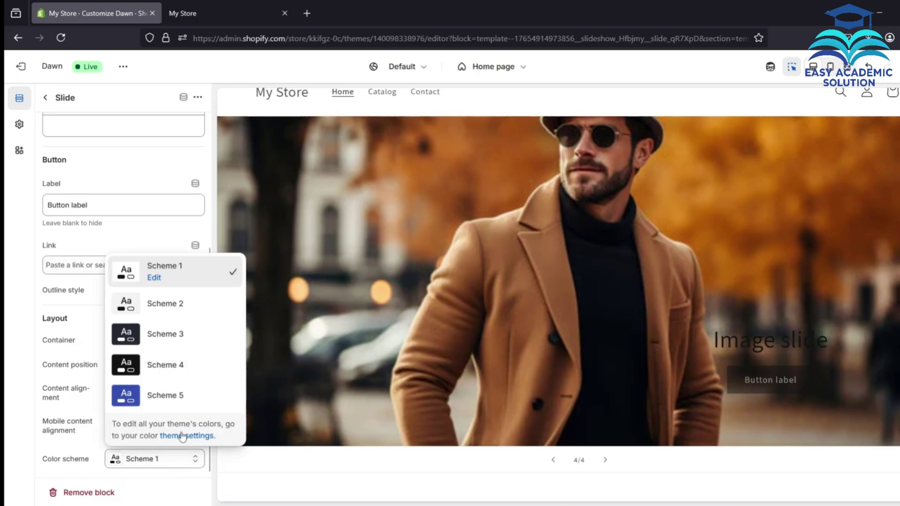
{"action": "left_click", "coordinate": [165, 303]}
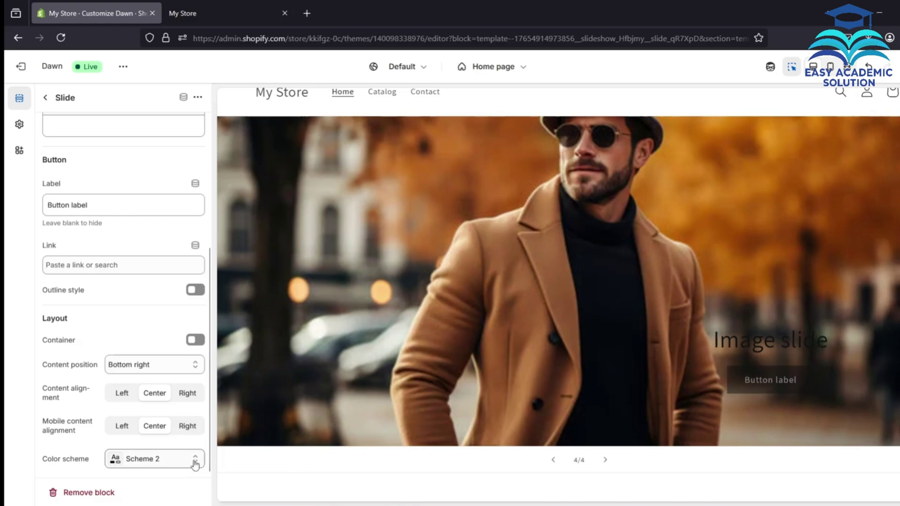
{"action": "left_click", "coordinate": [195, 464]}
{"action": "left_click", "coordinate": [173, 399]}
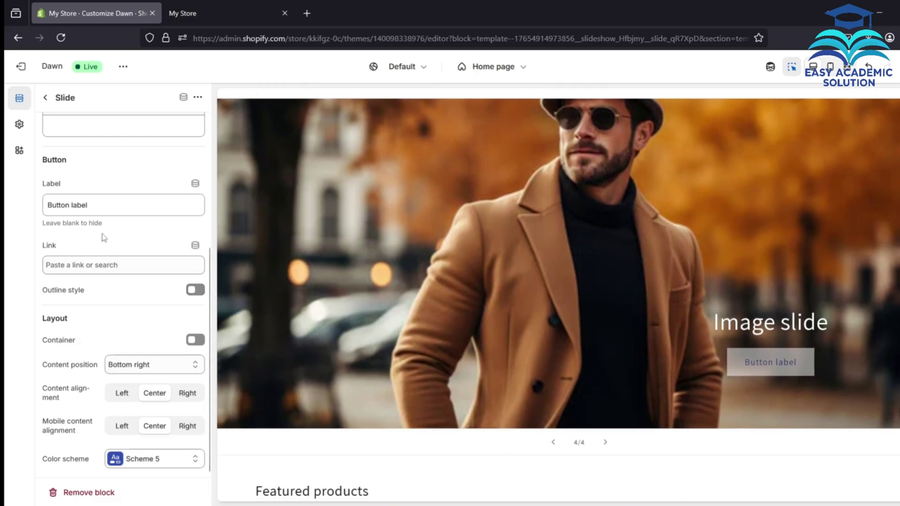
Step: Replace the fourth slide's heading with "Where style meets personality"
{"action": "scroll", "coordinate": [104, 238], "scroll_direction": "up", "scroll_amount": 5}
{"action": "triple_click", "coordinate": [109, 291]}
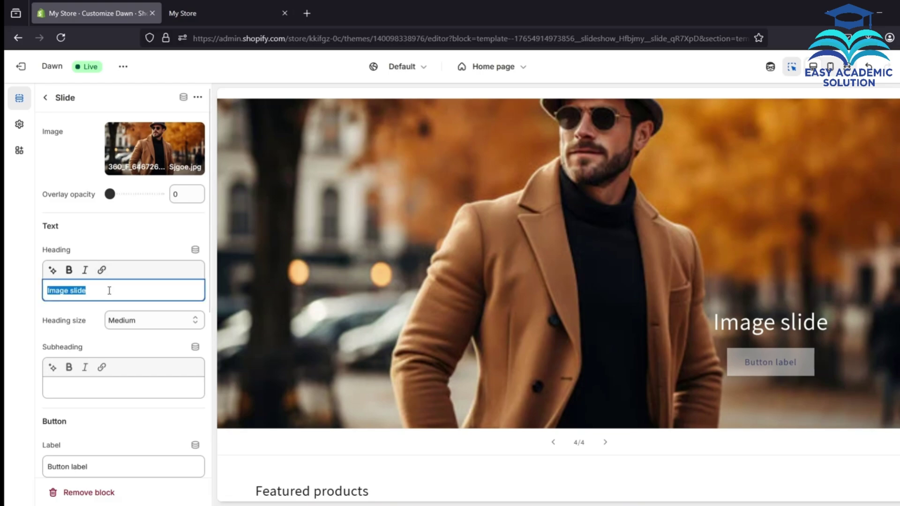
{"action": "key", "text": "BackSpace"}
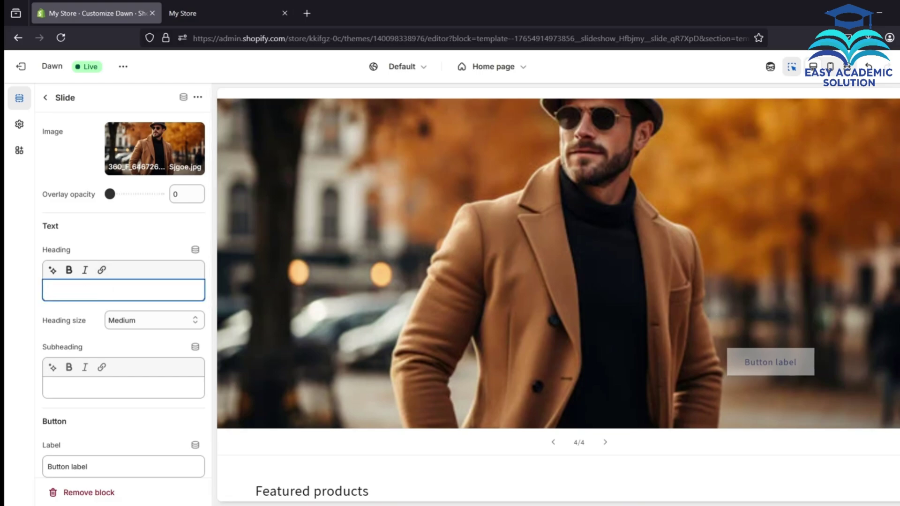
{"action": "type", "text": "Where st"}
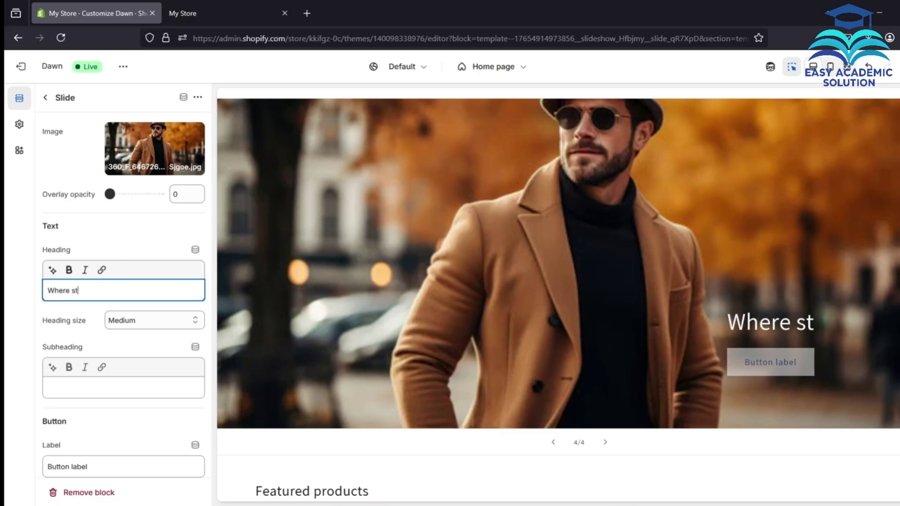
{"action": "type", "text": "yle mee"}
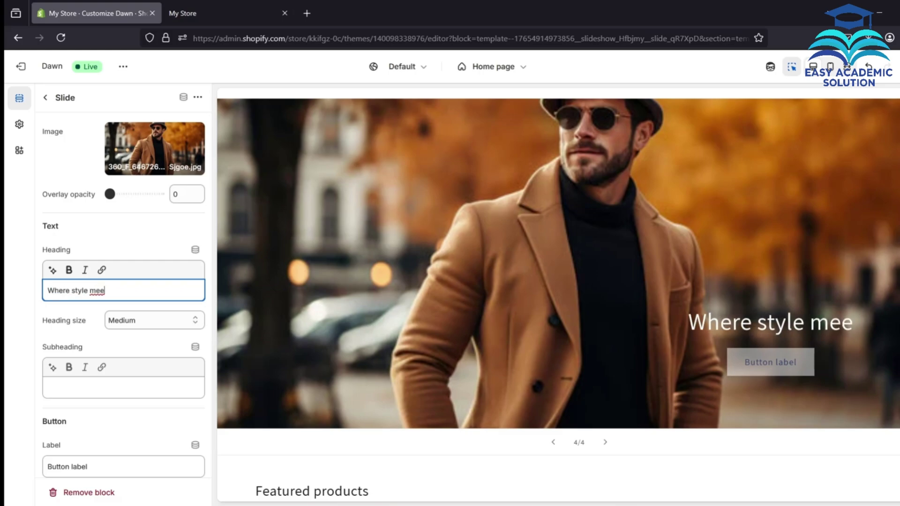
{"action": "type", "text": "ts perso"}
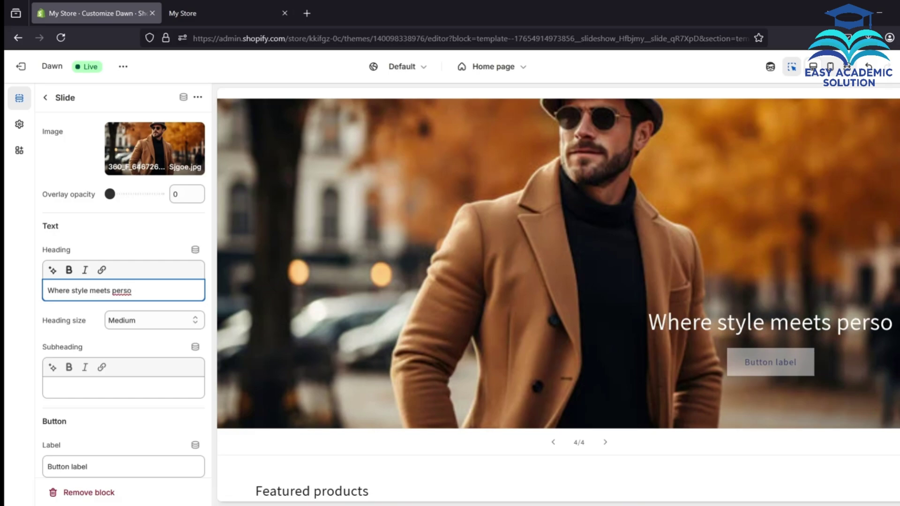
{"action": "type", "text": "nality"}
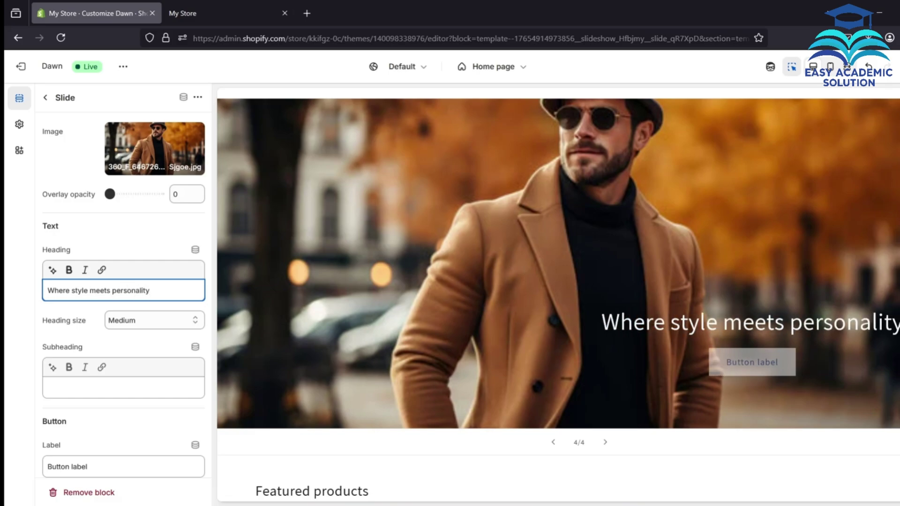
Step: Change the fourth slide's button label to "Shop Now"
{"action": "scroll", "coordinate": [155, 376], "scroll_direction": "down", "scroll_amount": 1}
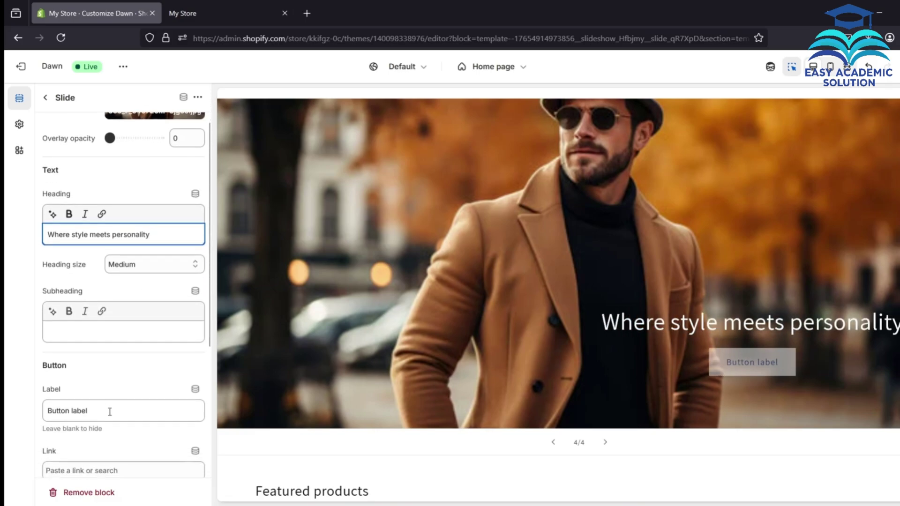
{"action": "triple_click", "coordinate": [112, 410]}
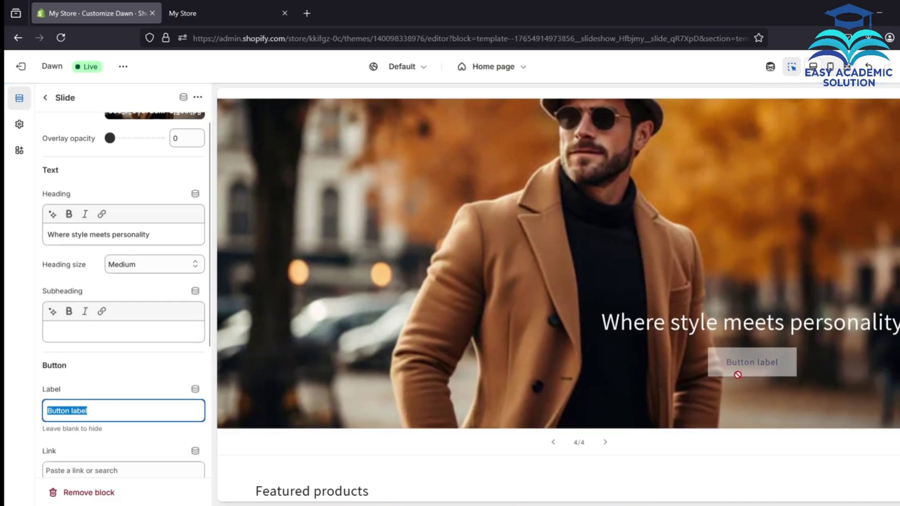
{"action": "type", "text": "Sh"}
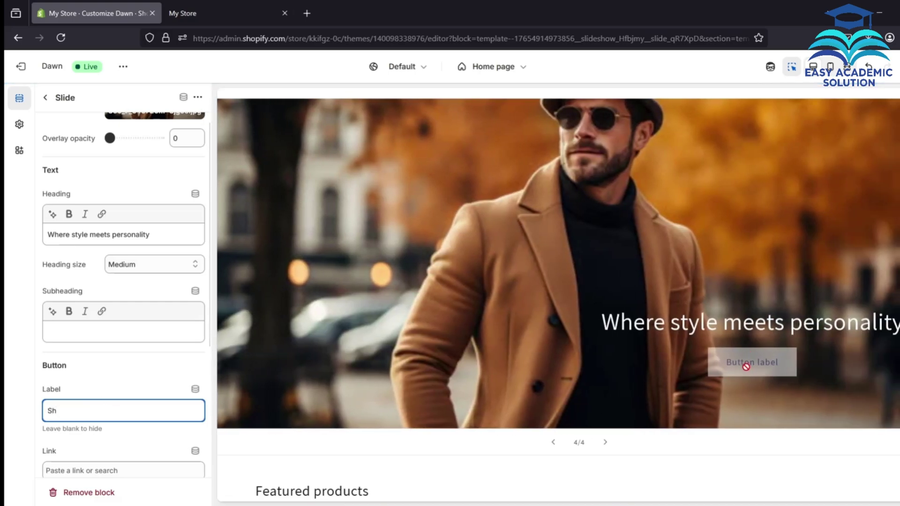
{"action": "type", "text": "op N"}
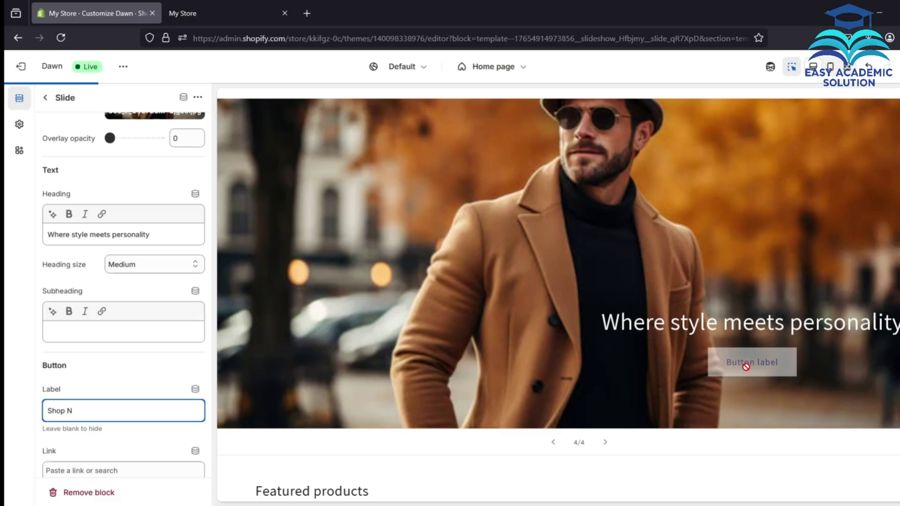
{"action": "type", "text": "ow"}
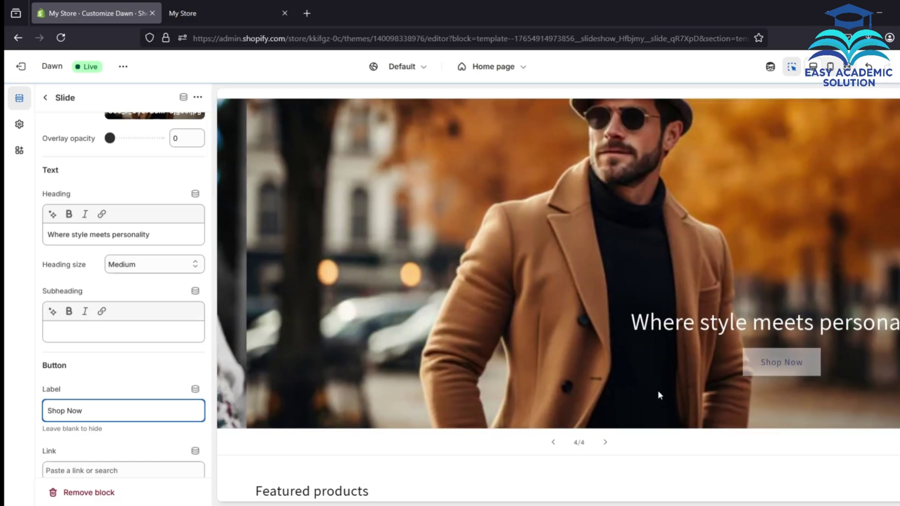
Step: Link the fourth slide's Shop Now button to All products and save the changes
{"action": "scroll", "coordinate": [124, 375], "scroll_direction": "down", "scroll_amount": 3}
{"action": "left_click", "coordinate": [80, 360]}
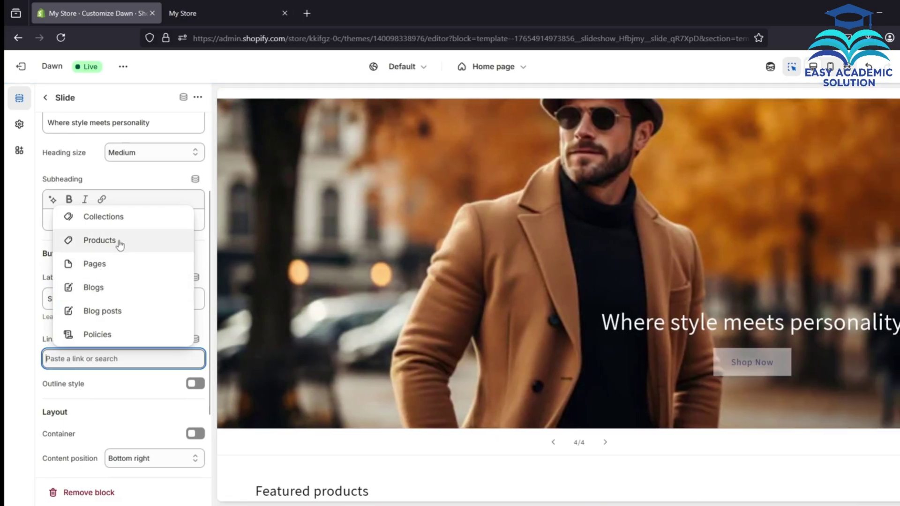
{"action": "left_click", "coordinate": [121, 242]}
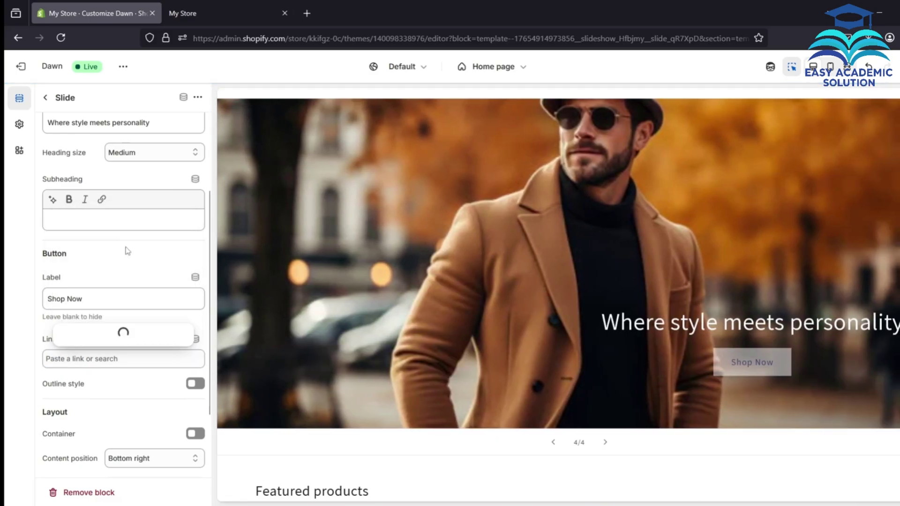
{"action": "left_click", "coordinate": [115, 334]}
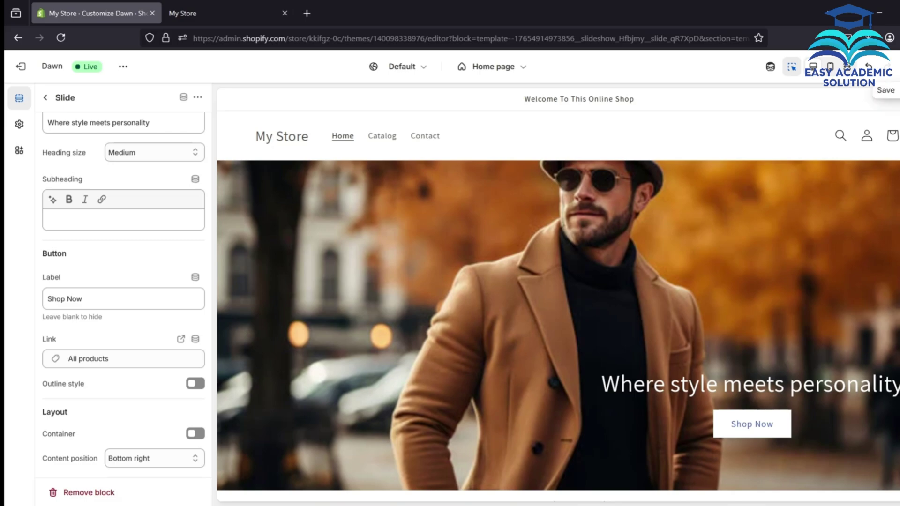
{"action": "left_click", "coordinate": [882, 66]}
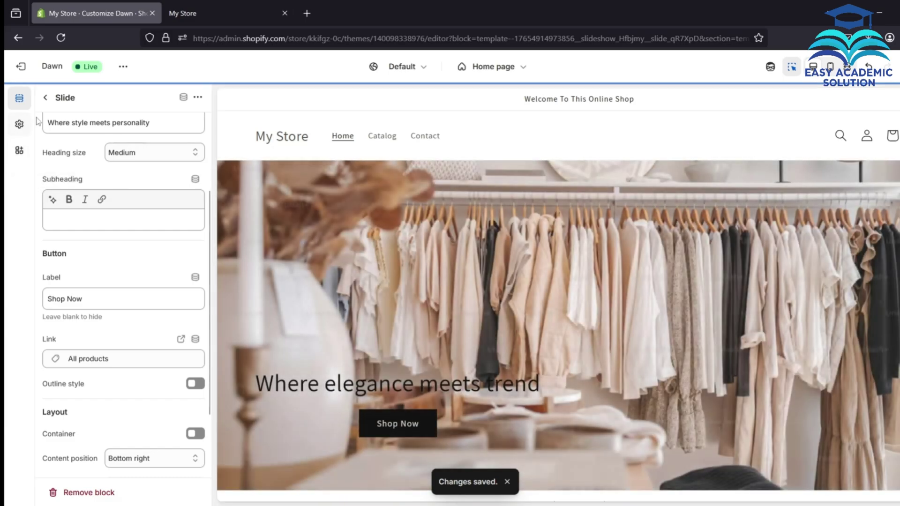
Step: Exit the theme editor and open the live online store from the Shopify admin
{"action": "left_click", "coordinate": [45, 97]}
{"action": "scroll", "coordinate": [187, 220], "scroll_direction": "up", "scroll_amount": 1}
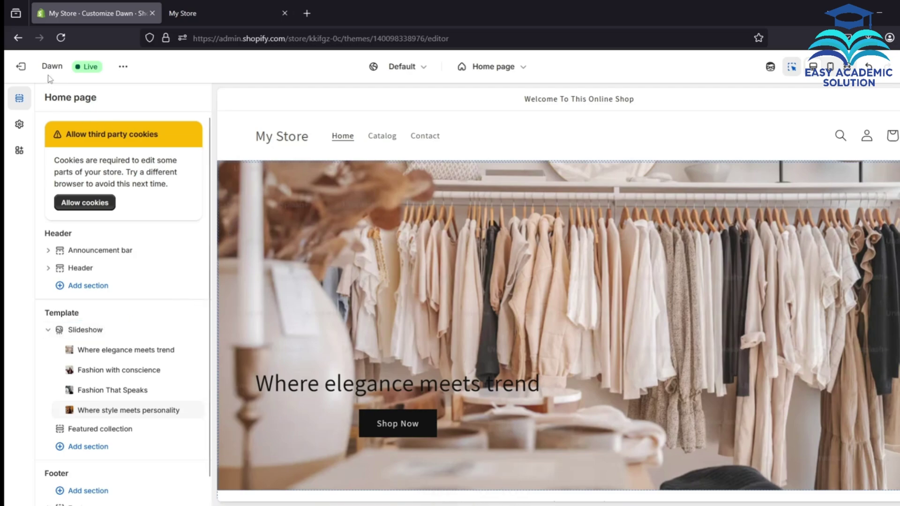
{"action": "left_click", "coordinate": [21, 66]}
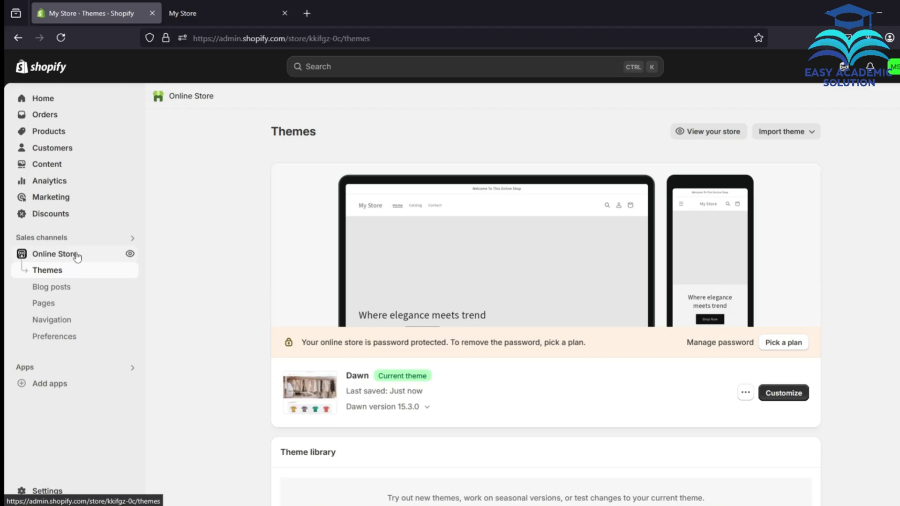
{"action": "left_click", "coordinate": [130, 256]}
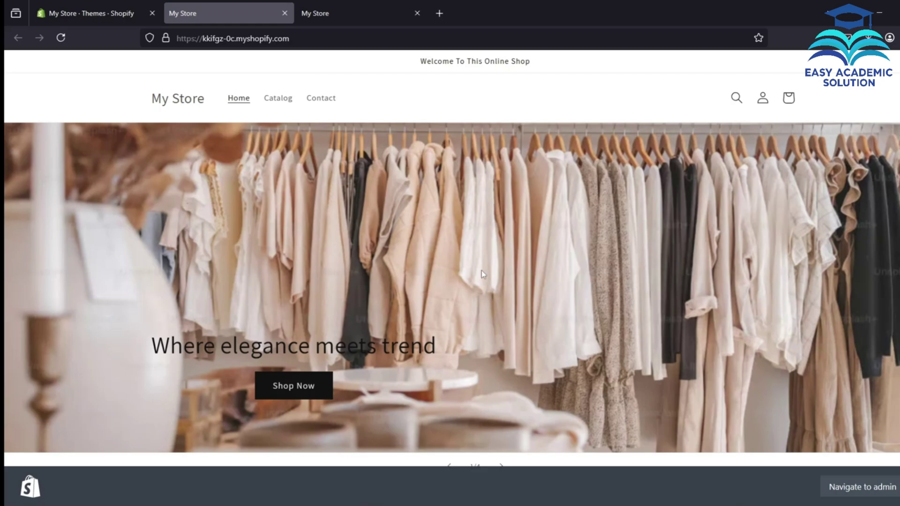
Step: Look over the home page in the other storefront tab, from the banner to the email subscription section
{"action": "left_click", "coordinate": [355, 6]}
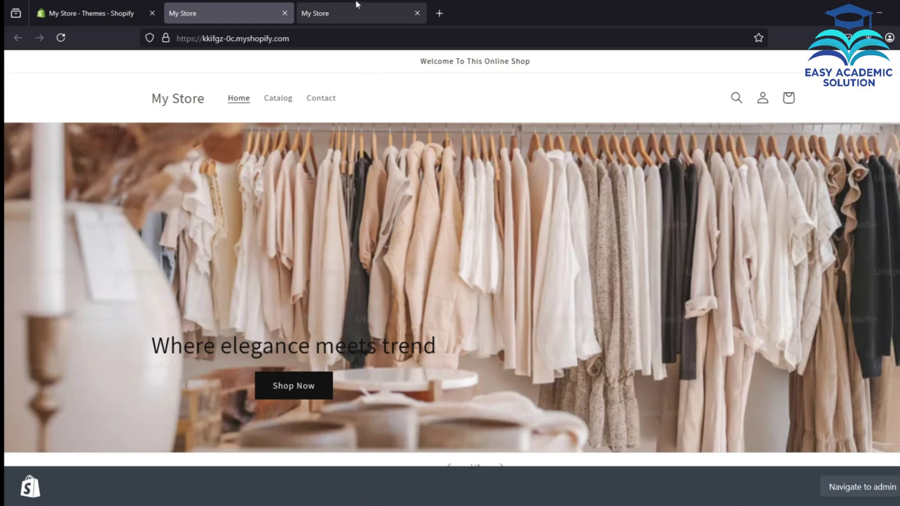
{"action": "scroll", "coordinate": [486, 319], "scroll_direction": "down", "scroll_amount": 2}
{"action": "scroll", "coordinate": [485, 369], "scroll_direction": "down", "scroll_amount": 2}
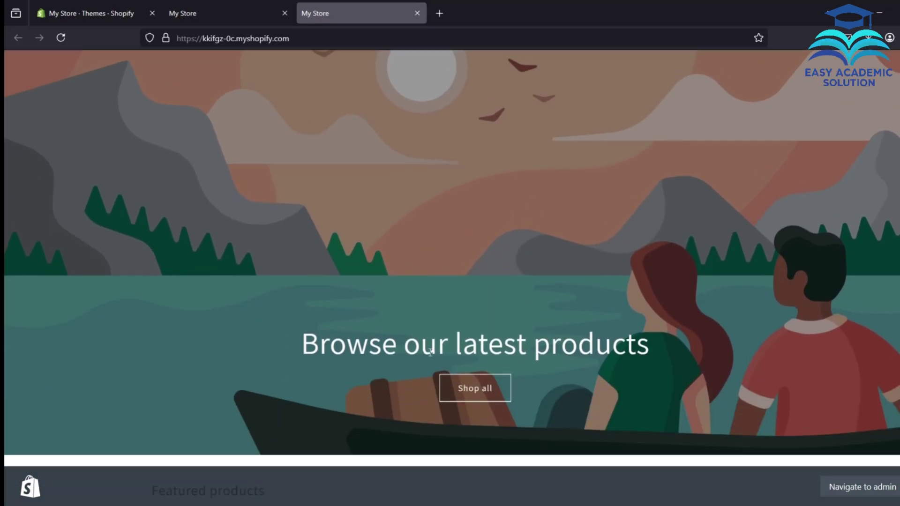
{"action": "scroll", "coordinate": [561, 275], "scroll_direction": "down", "scroll_amount": 8}
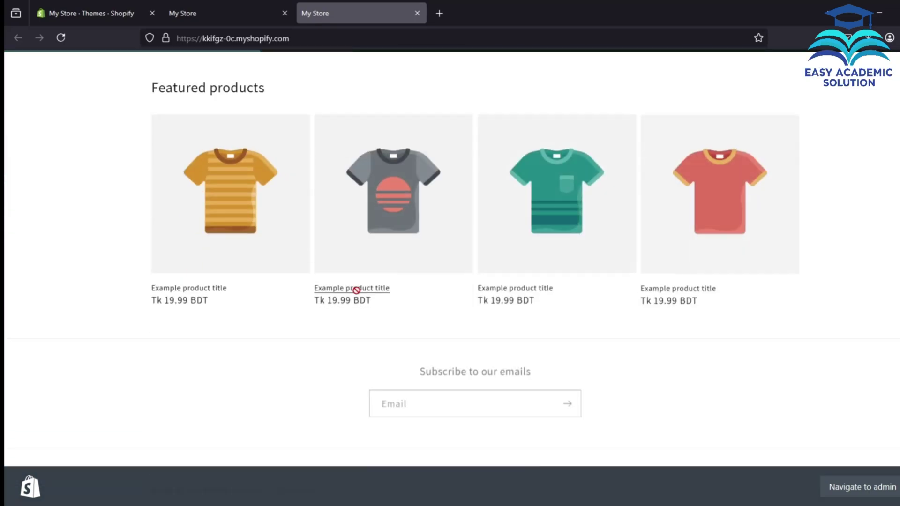
{"action": "scroll", "coordinate": [361, 287], "scroll_direction": "up", "scroll_amount": 10}
Step: Switch to the first storefront tab and page through the home page slideshow from the first slide to the fourth, examining each one
{"action": "left_click", "coordinate": [165, 3]}
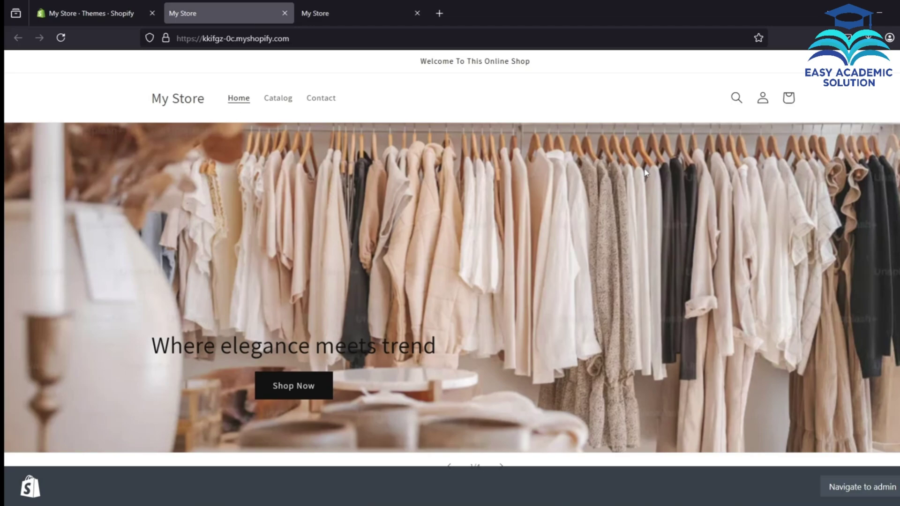
{"action": "scroll", "coordinate": [473, 322], "scroll_direction": "down", "scroll_amount": 2}
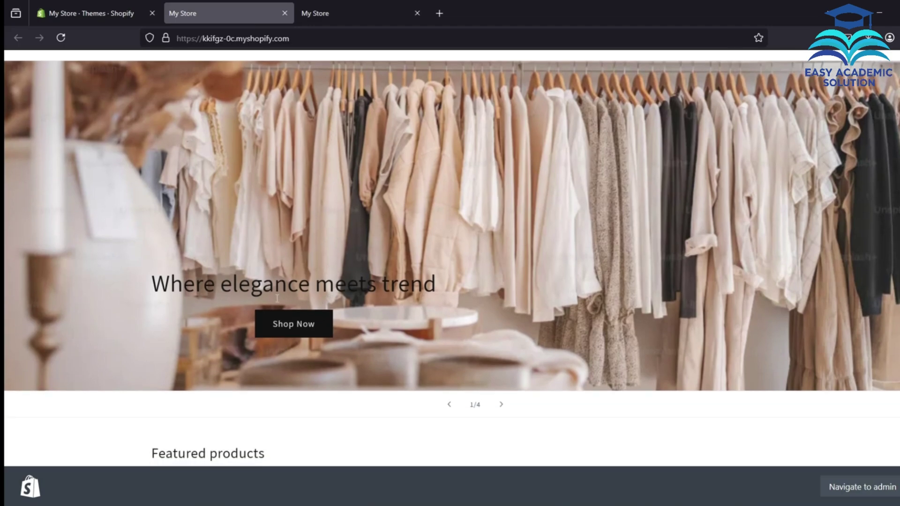
{"action": "scroll", "coordinate": [544, 300], "scroll_direction": "up", "scroll_amount": 3}
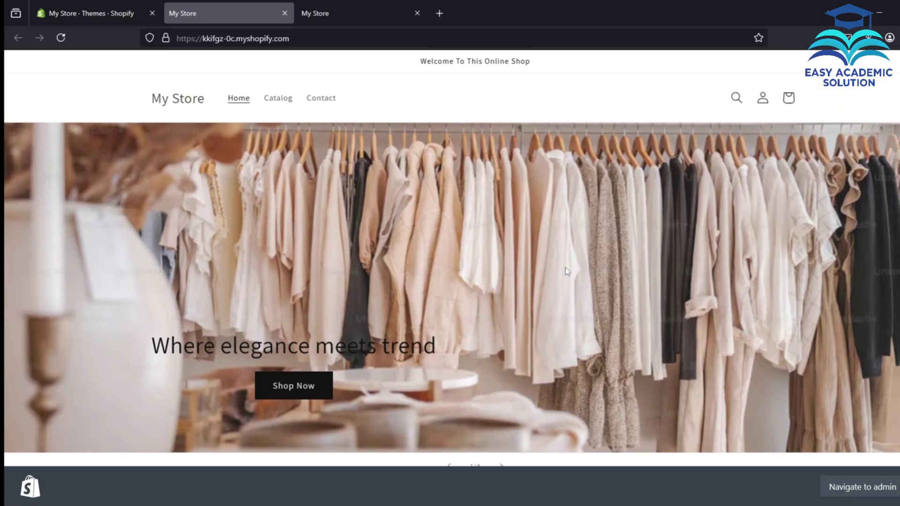
{"action": "scroll", "coordinate": [534, 402], "scroll_direction": "down", "scroll_amount": 4}
{"action": "left_click", "coordinate": [501, 353]}
{"action": "scroll", "coordinate": [515, 350], "scroll_direction": "up", "scroll_amount": 3}
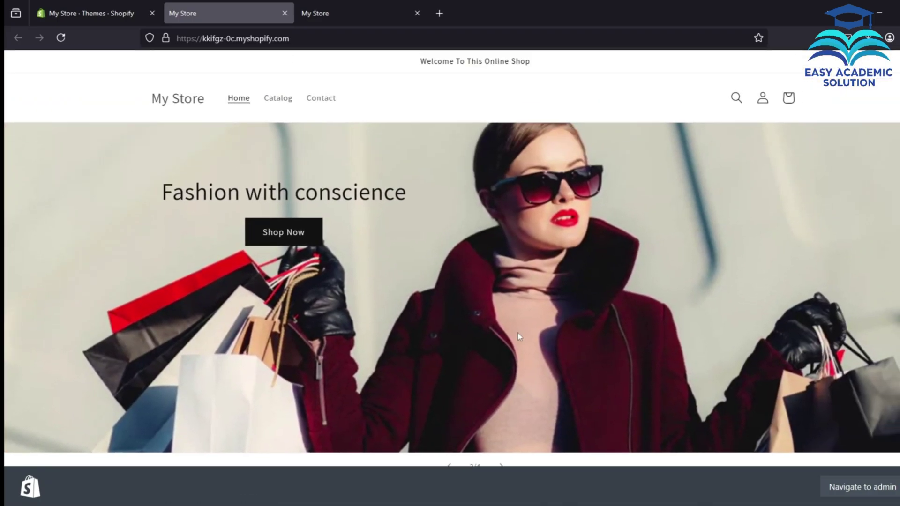
{"action": "scroll", "coordinate": [491, 375], "scroll_direction": "down", "scroll_amount": 2}
{"action": "left_click", "coordinate": [501, 406]}
{"action": "scroll", "coordinate": [550, 301], "scroll_direction": "up", "scroll_amount": 3}
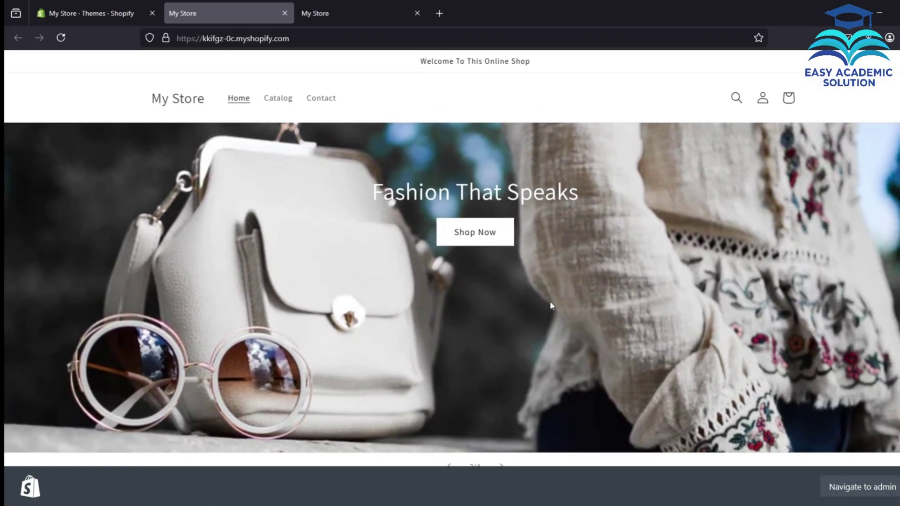
{"action": "scroll", "coordinate": [558, 338], "scroll_direction": "down", "scroll_amount": 2}
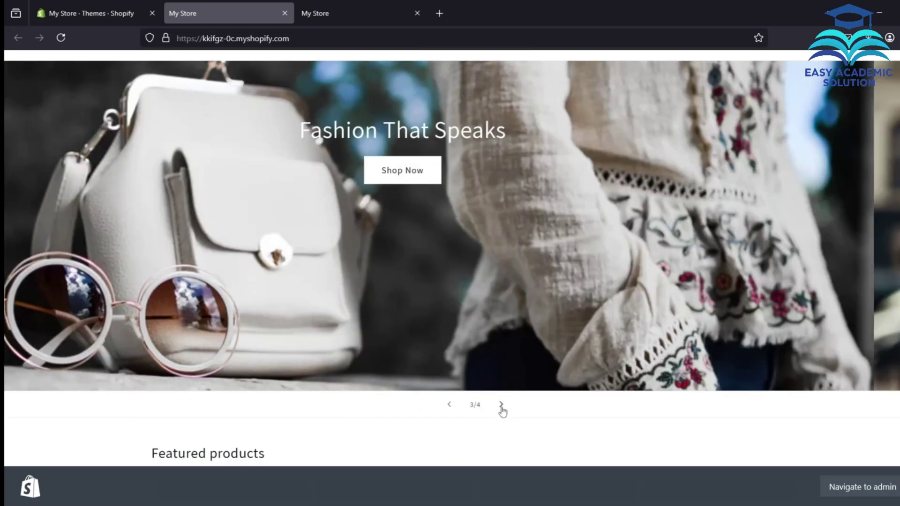
{"action": "left_click", "coordinate": [501, 406]}
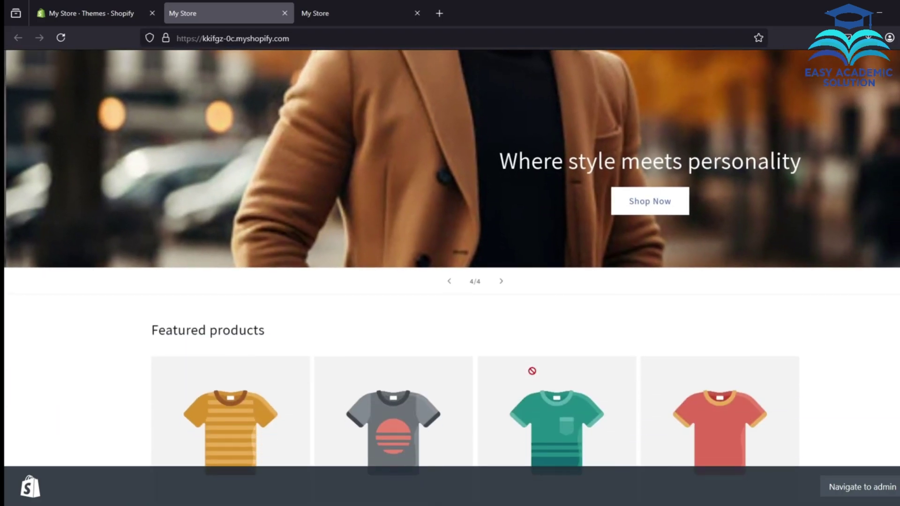
Step: Look over the featured products and email subscription sections below the slideshow, and return to the Themes page in the Shopify admin
{"action": "scroll", "coordinate": [440, 282], "scroll_direction": "down", "scroll_amount": 4}
{"action": "scroll", "coordinate": [586, 235], "scroll_direction": "down", "scroll_amount": 2}
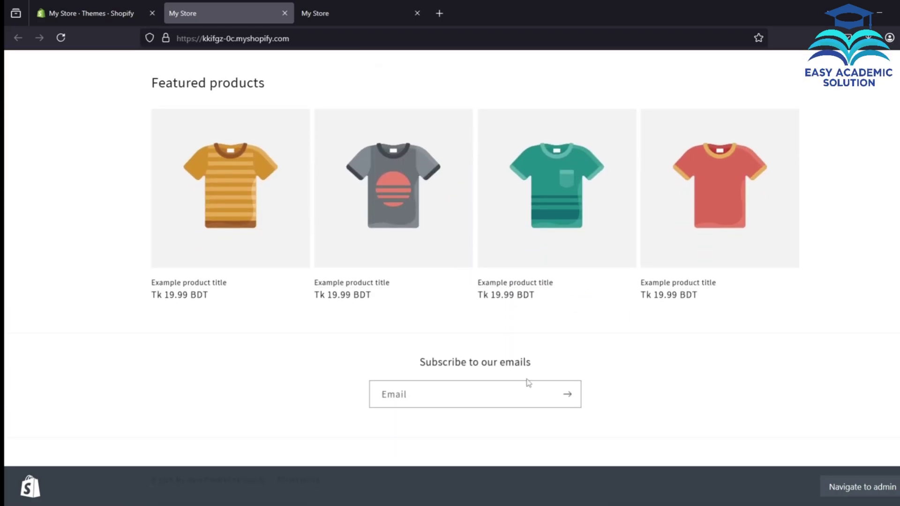
{"action": "scroll", "coordinate": [311, 234], "scroll_direction": "up", "scroll_amount": 8}
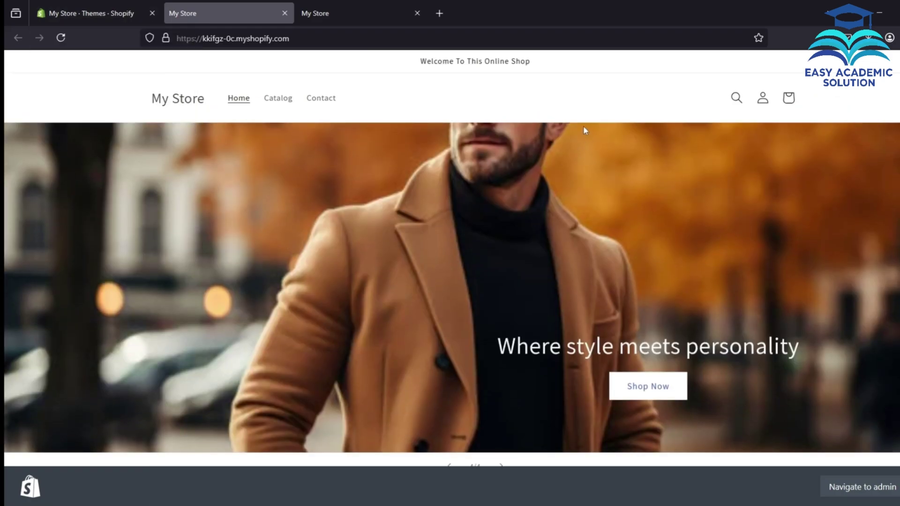
{"action": "left_click", "coordinate": [74, 4]}
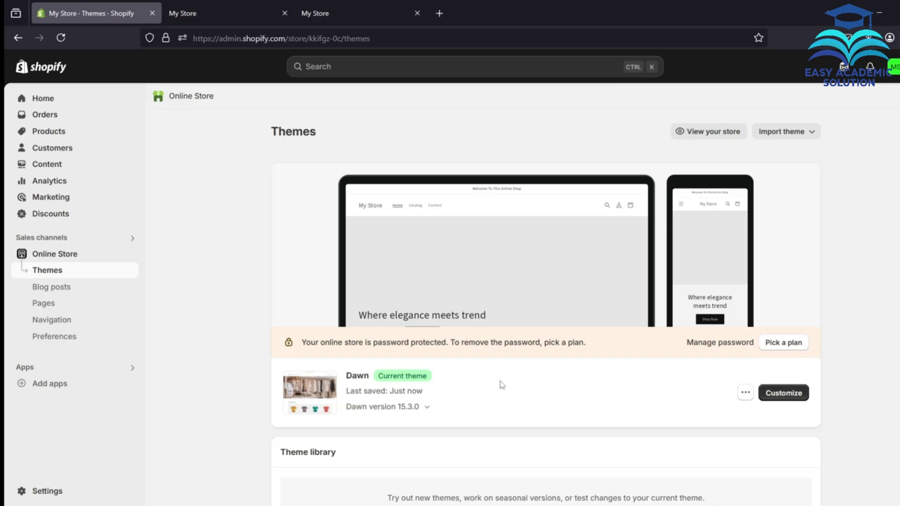
Step: Recheck the storefront's slideshow and featured products in the first storefront tab, and go back to the admin's Themes page
{"action": "left_click", "coordinate": [225, 14]}
{"action": "scroll", "coordinate": [572, 315], "scroll_direction": "down", "scroll_amount": 8}
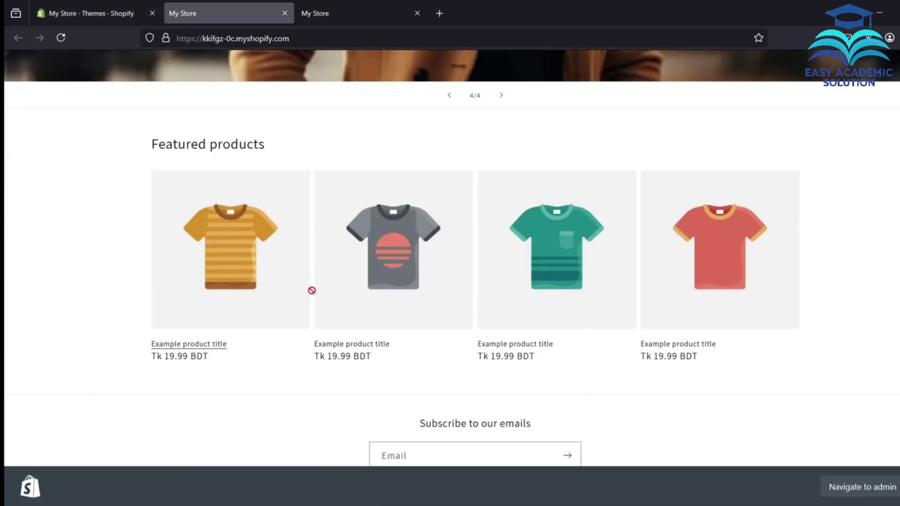
{"action": "scroll", "coordinate": [534, 288], "scroll_direction": "up", "scroll_amount": 3}
{"action": "scroll", "coordinate": [212, 298], "scroll_direction": "up", "scroll_amount": 3}
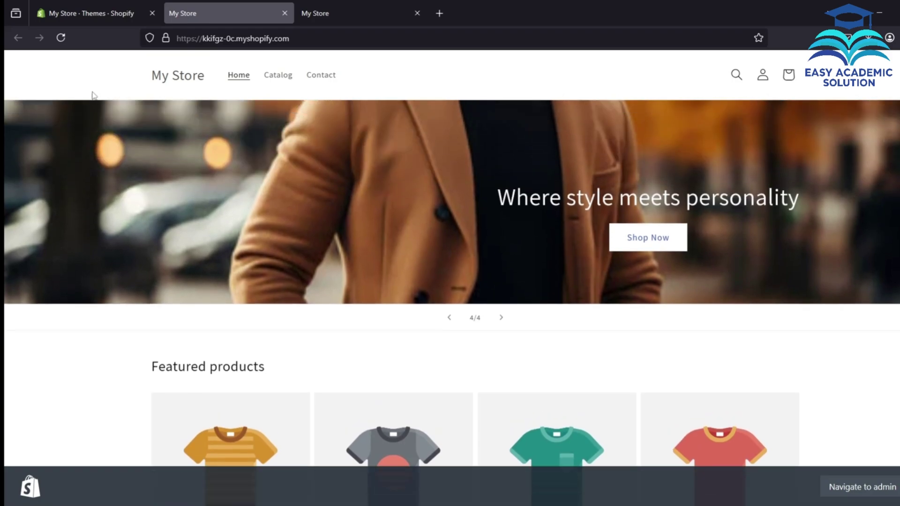
{"action": "left_click", "coordinate": [97, 6]}
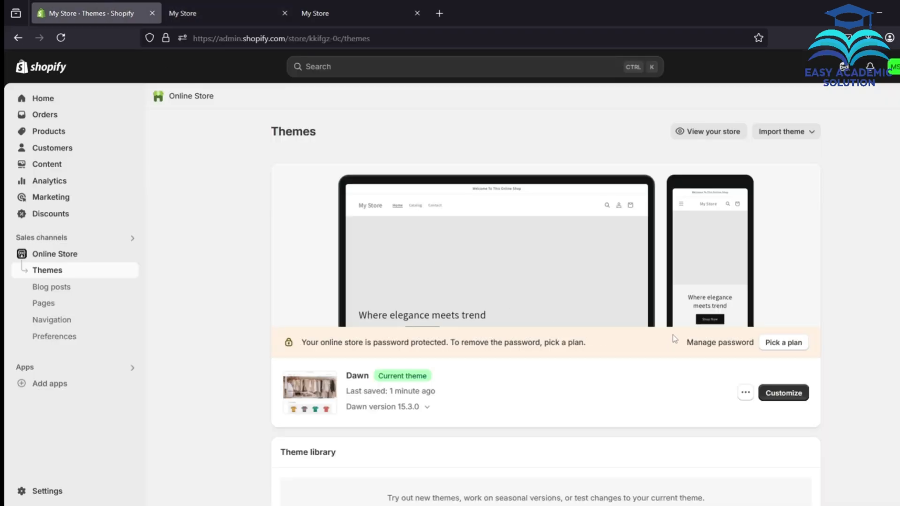